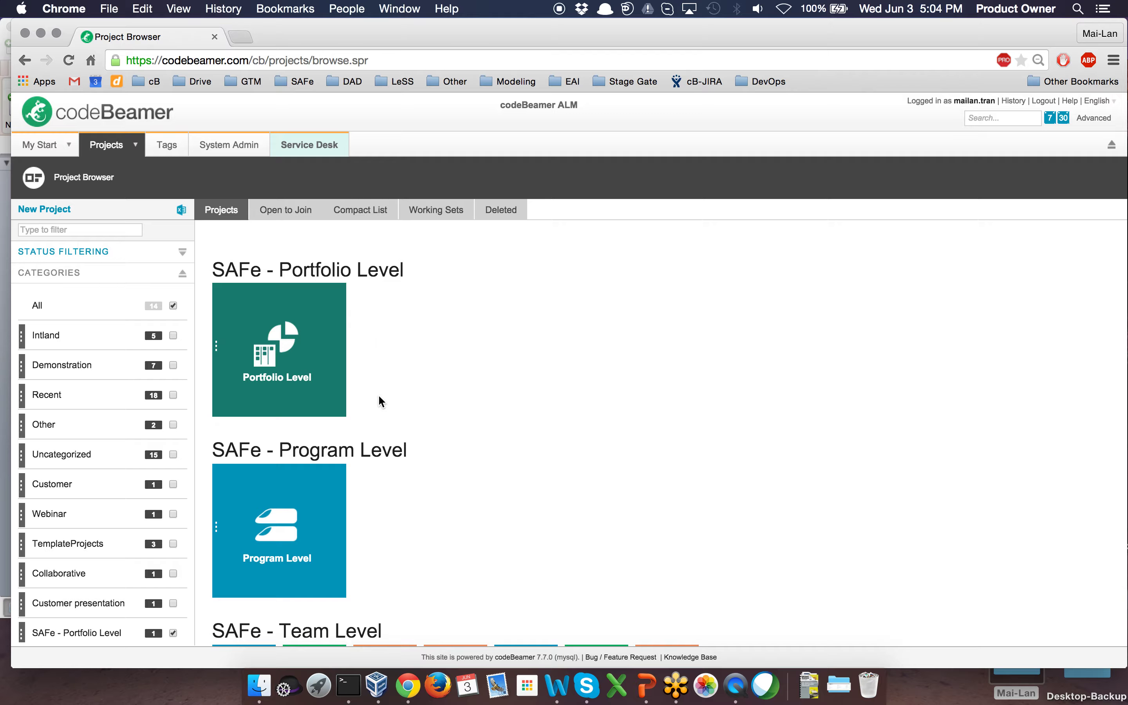
Step: Open the Epics tracker of the SAFe Portfolio Level project
{"action": "scroll", "coordinate": [379, 397], "scroll_direction": "down", "scroll_amount": 3}
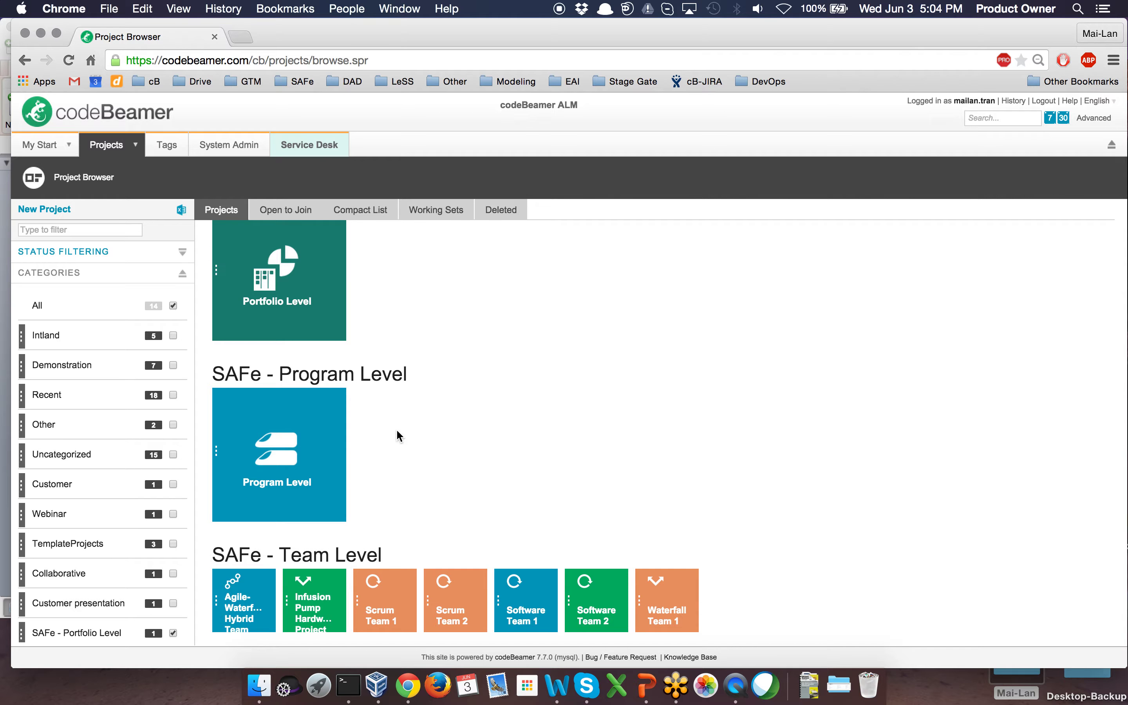
{"action": "scroll", "coordinate": [397, 435], "scroll_direction": "down", "scroll_amount": 1}
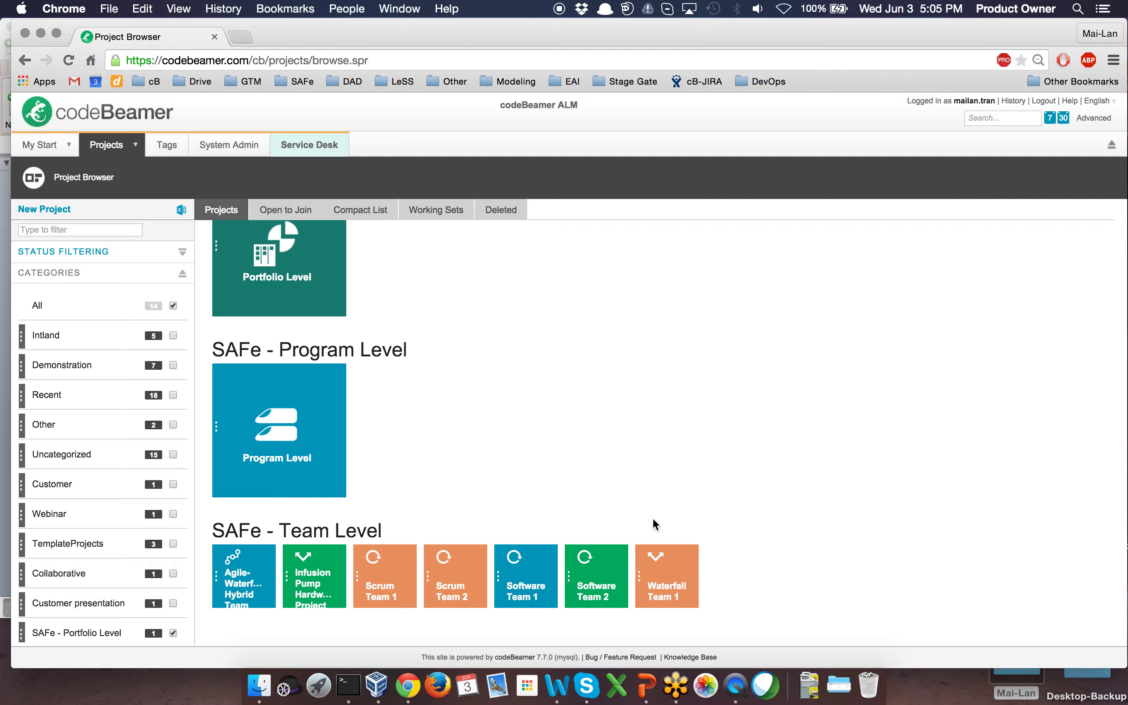
{"action": "scroll", "coordinate": [653, 518], "scroll_direction": "up", "scroll_amount": 3}
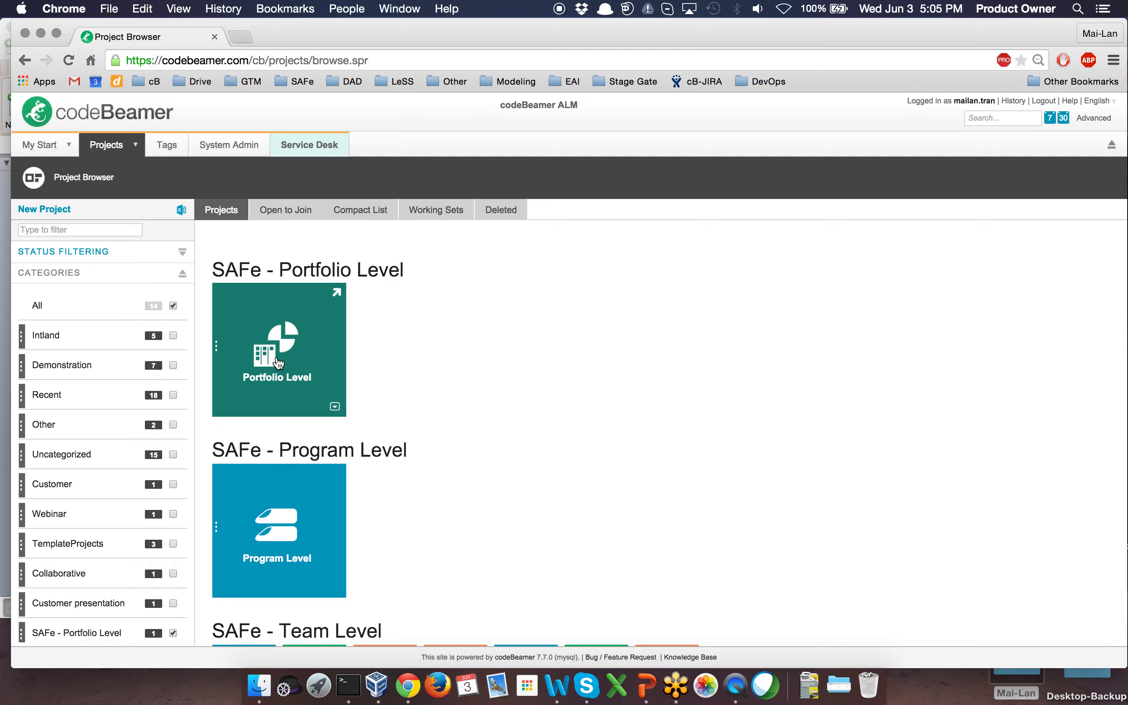
{"action": "left_click", "coordinate": [337, 291]}
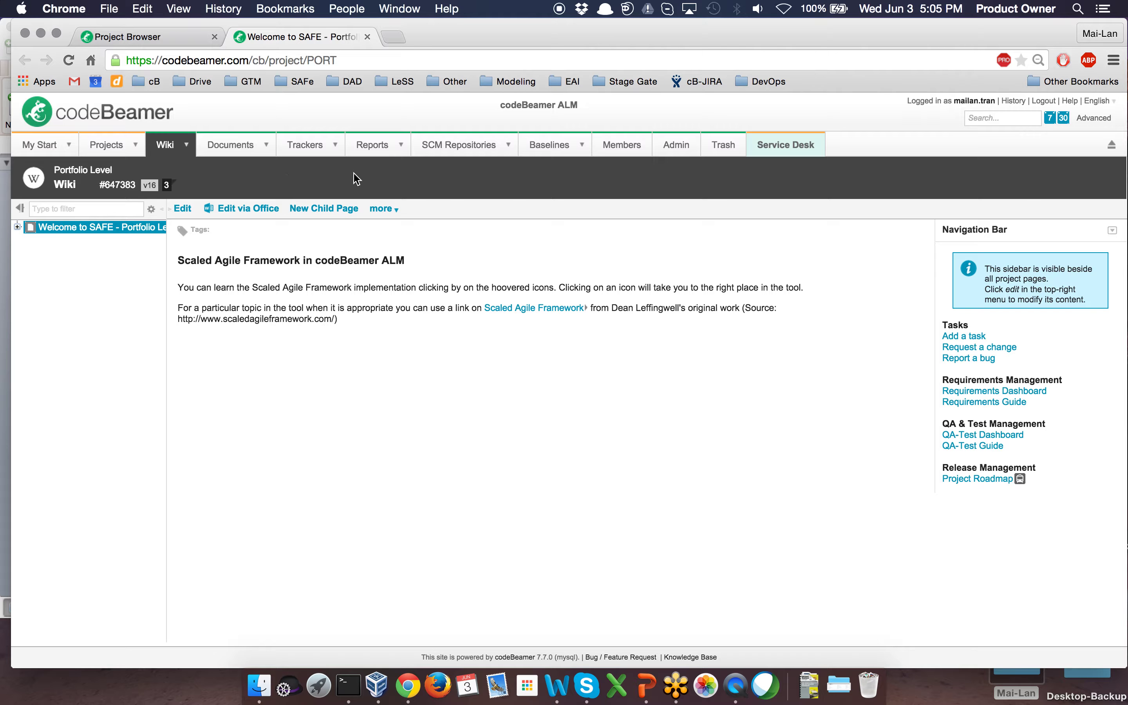
{"action": "left_click", "coordinate": [311, 146]}
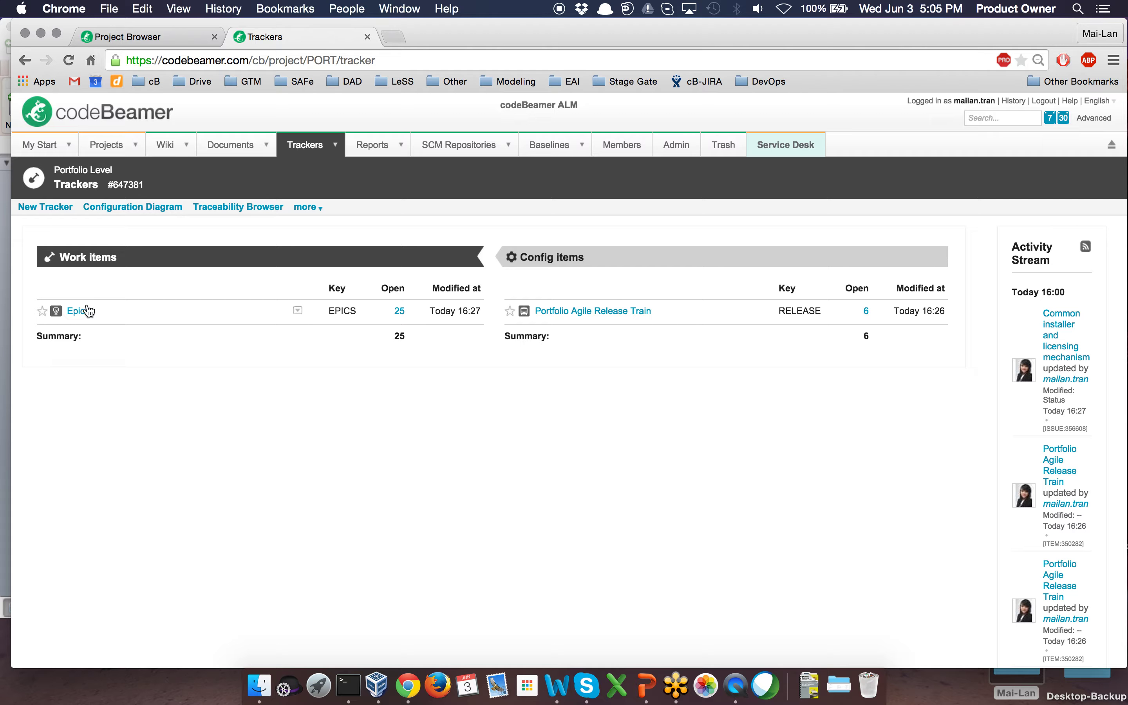
{"action": "left_click", "coordinate": [84, 311]}
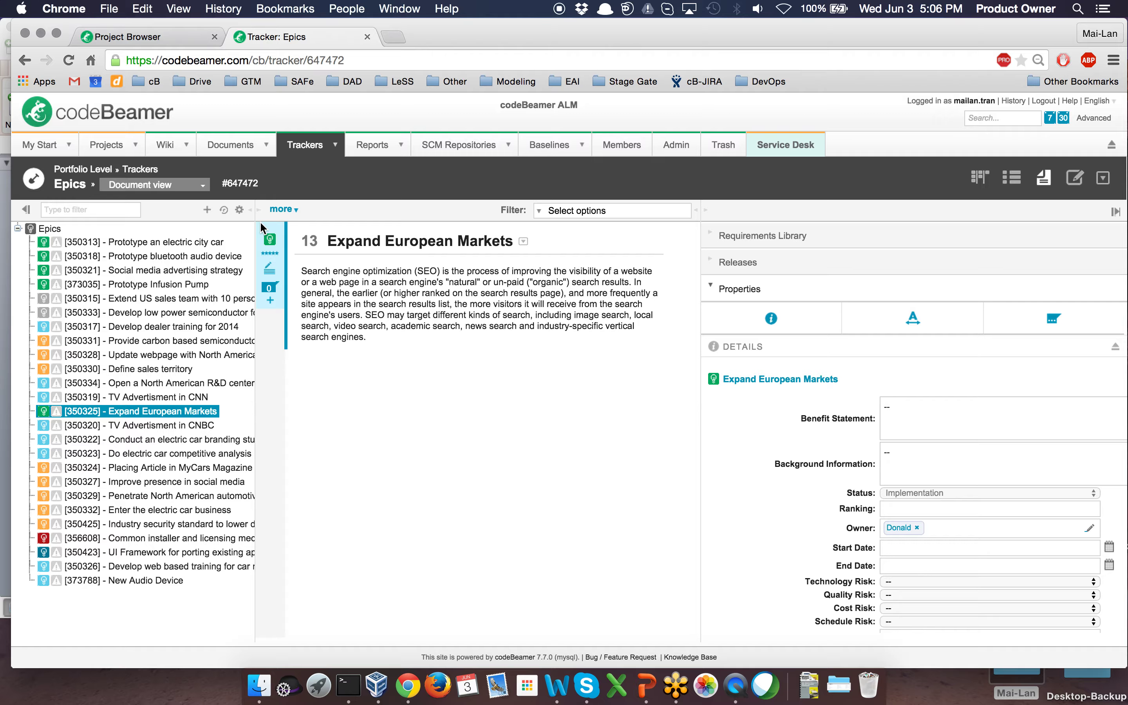
Step: Add a top-level epic named "Prototype New Media Player" to the Epics tracker
{"action": "left_click", "coordinate": [207, 211]}
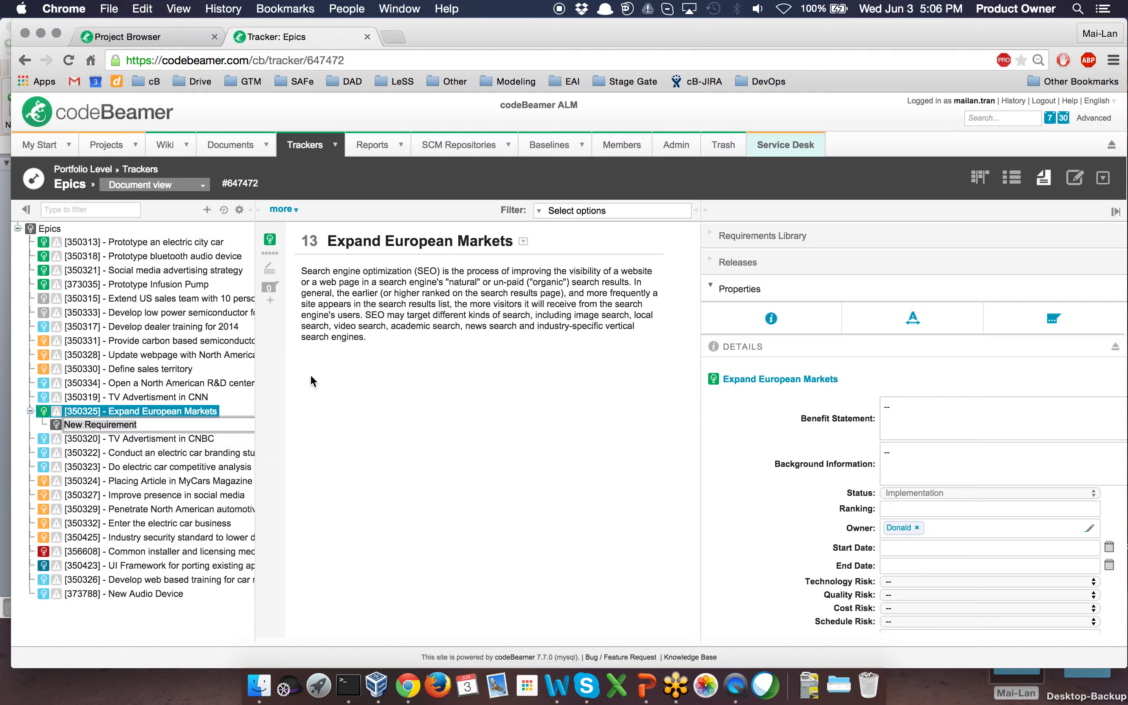
{"action": "left_click", "coordinate": [49, 229]}
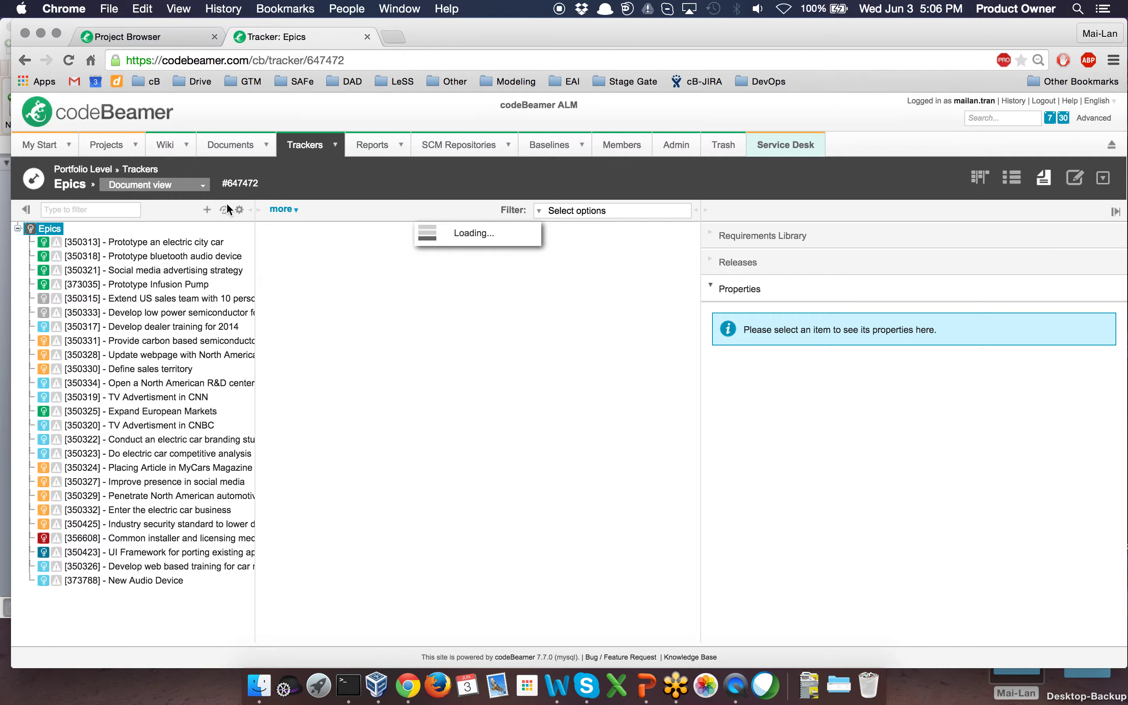
{"action": "left_click", "coordinate": [207, 210]}
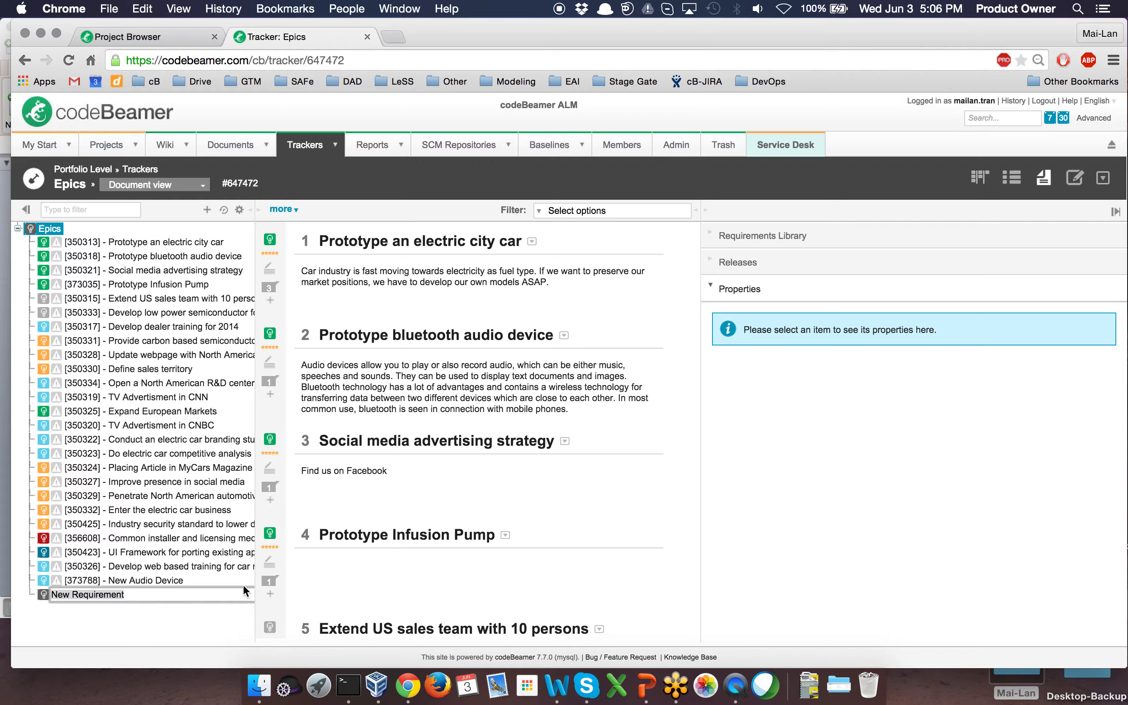
{"action": "type", "text": "Prototype New Media Player"}
{"action": "key", "text": "Return"}
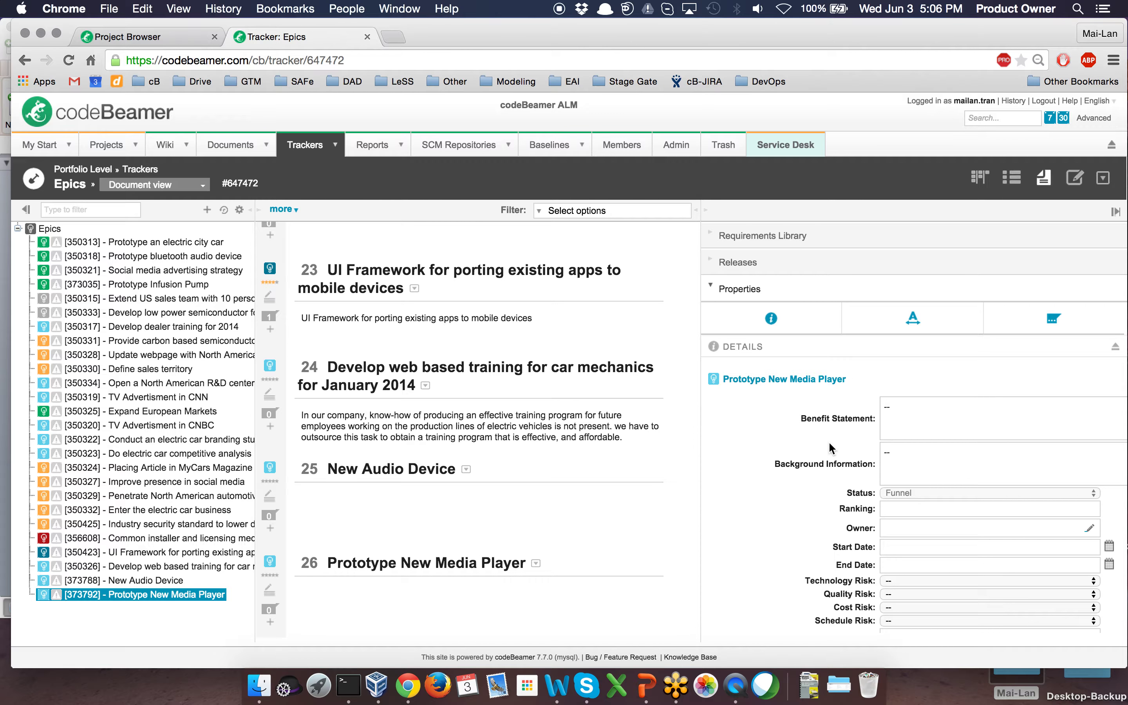
Step: Examine the properties of the "Prototype an electric city car" epic, from its benefit statement through risks and release to epic type
{"action": "left_click", "coordinate": [156, 242]}
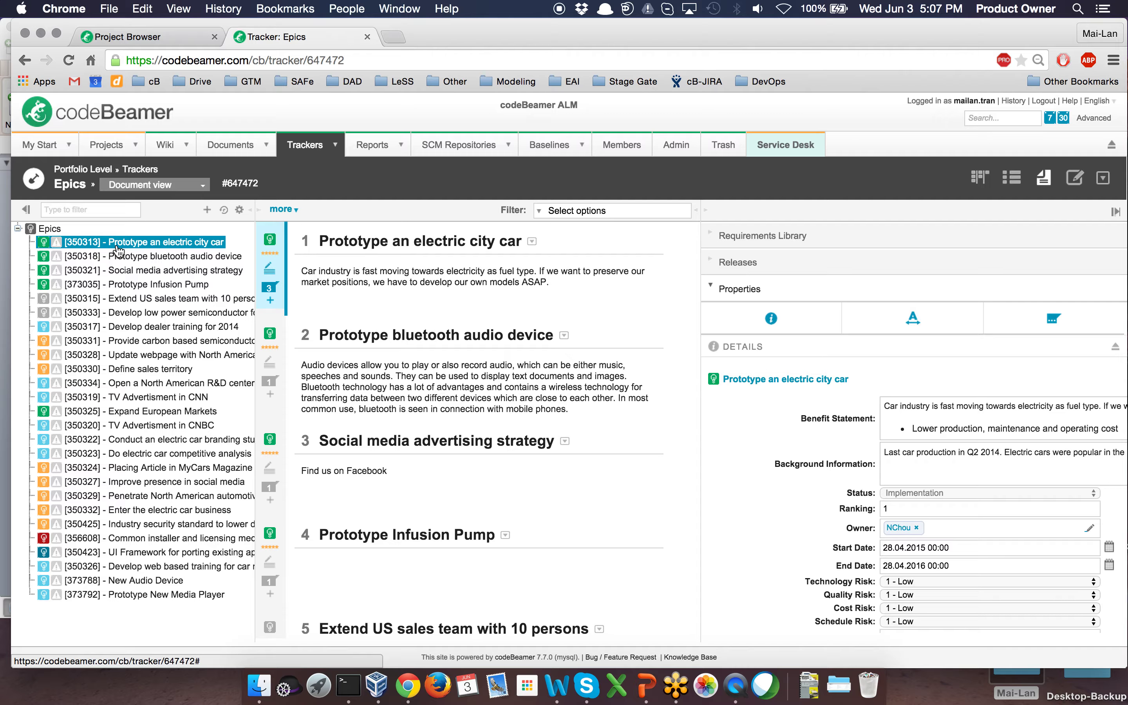
{"action": "mouse_move", "coordinate": [270, 268]}
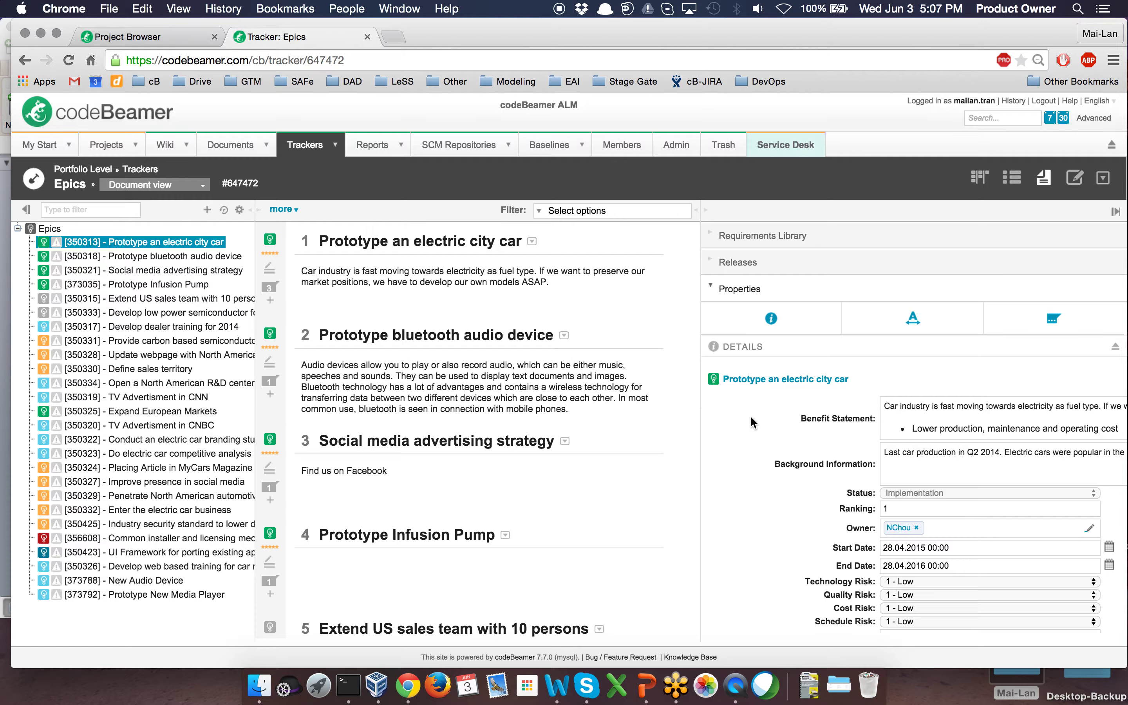
{"action": "scroll", "coordinate": [751, 415], "scroll_direction": "up", "scroll_amount": 5}
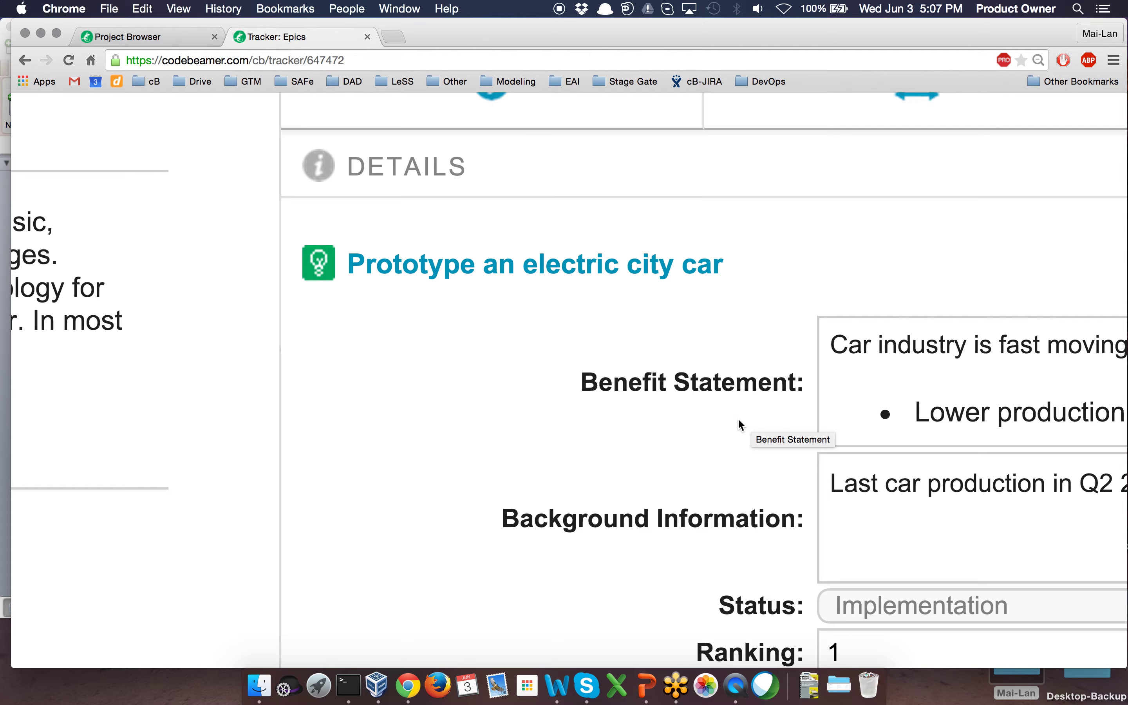
{"action": "scroll", "coordinate": [665, 449], "scroll_direction": "down", "scroll_amount": 3}
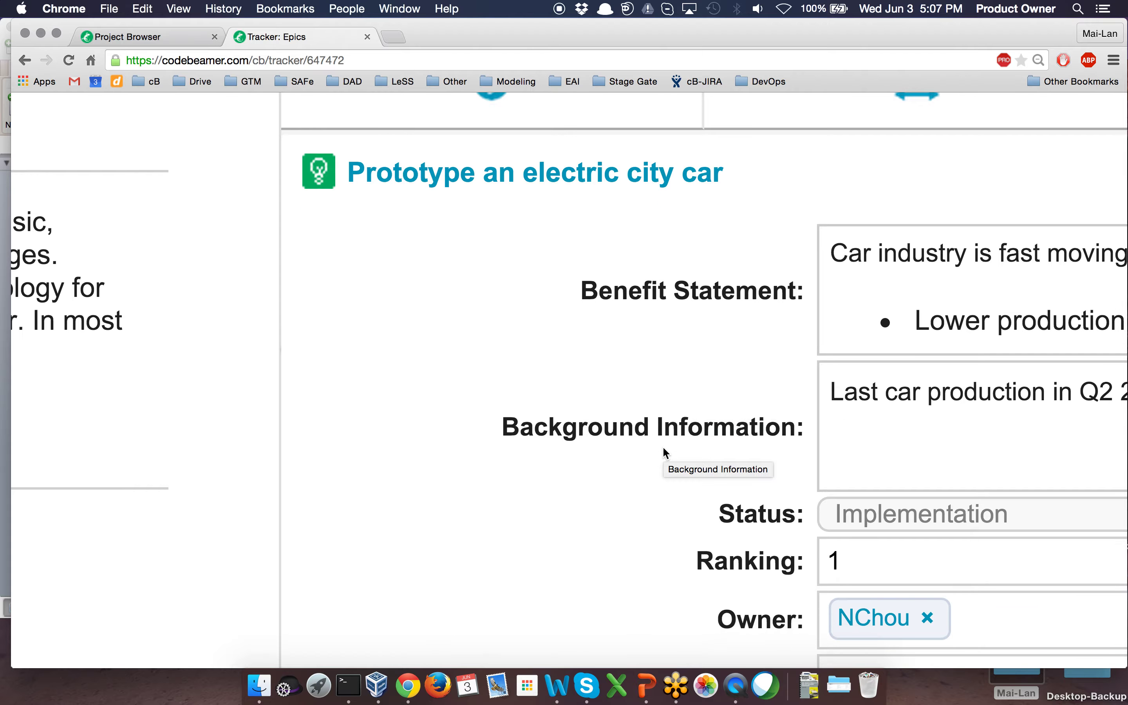
{"action": "scroll", "coordinate": [665, 452], "scroll_direction": "right", "scroll_amount": 7}
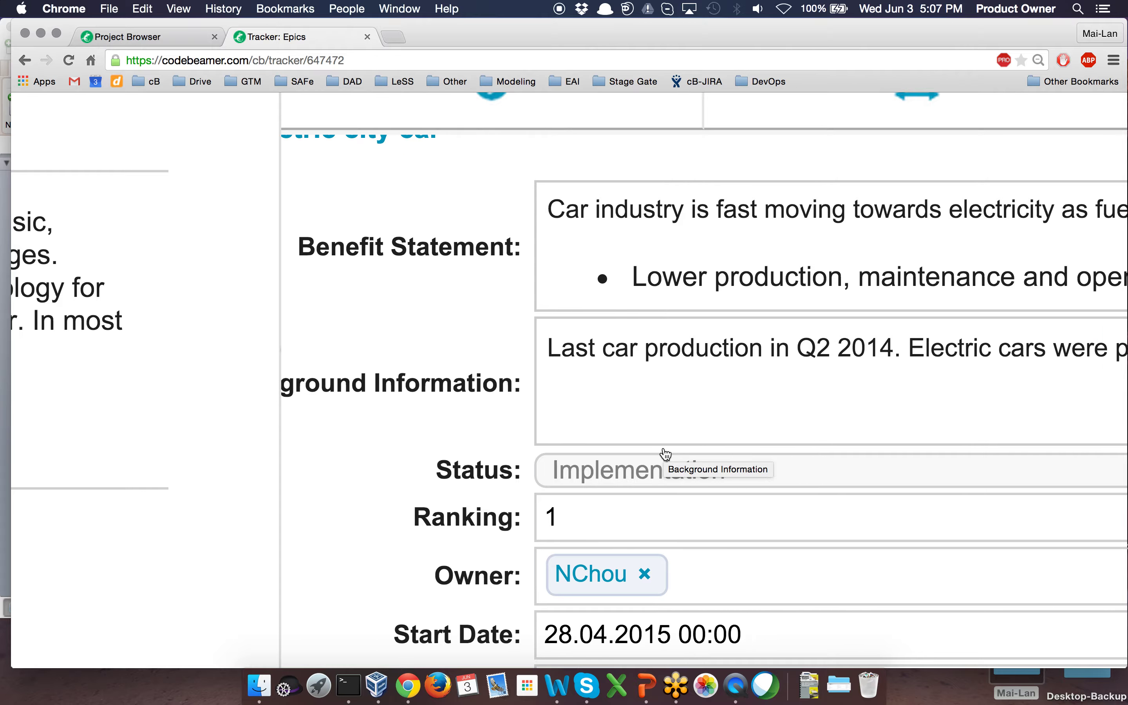
{"action": "scroll", "coordinate": [666, 453], "scroll_direction": "left", "scroll_amount": 3}
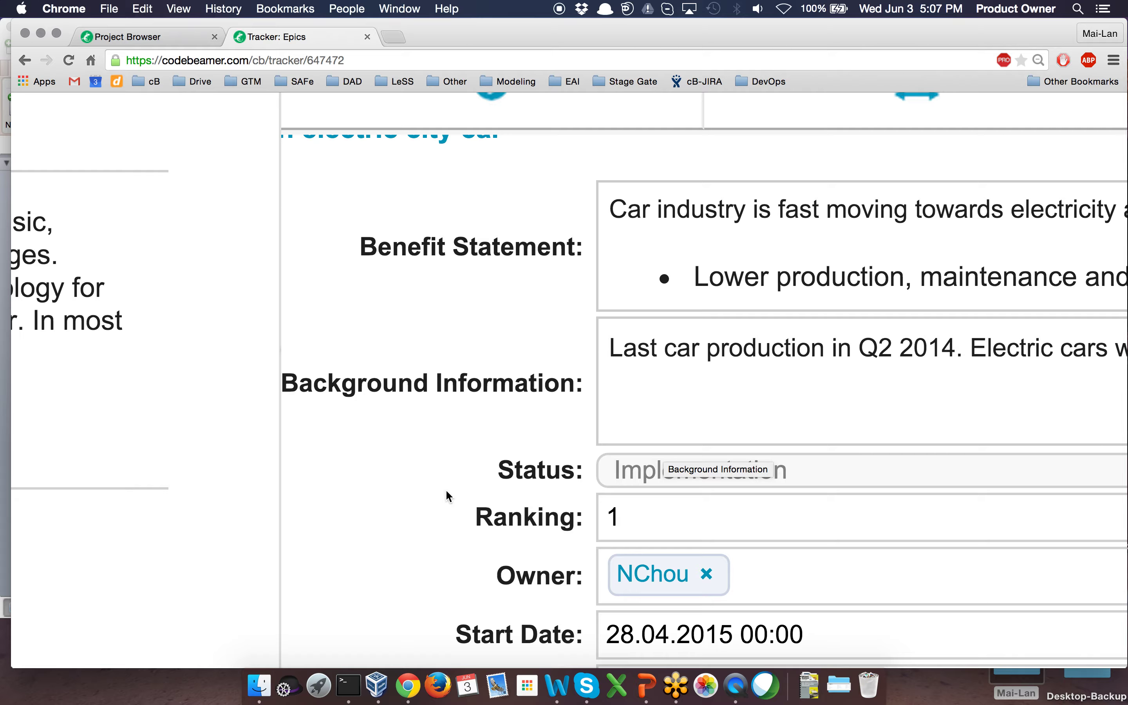
{"action": "scroll", "coordinate": [447, 496], "scroll_direction": "down", "scroll_amount": 5}
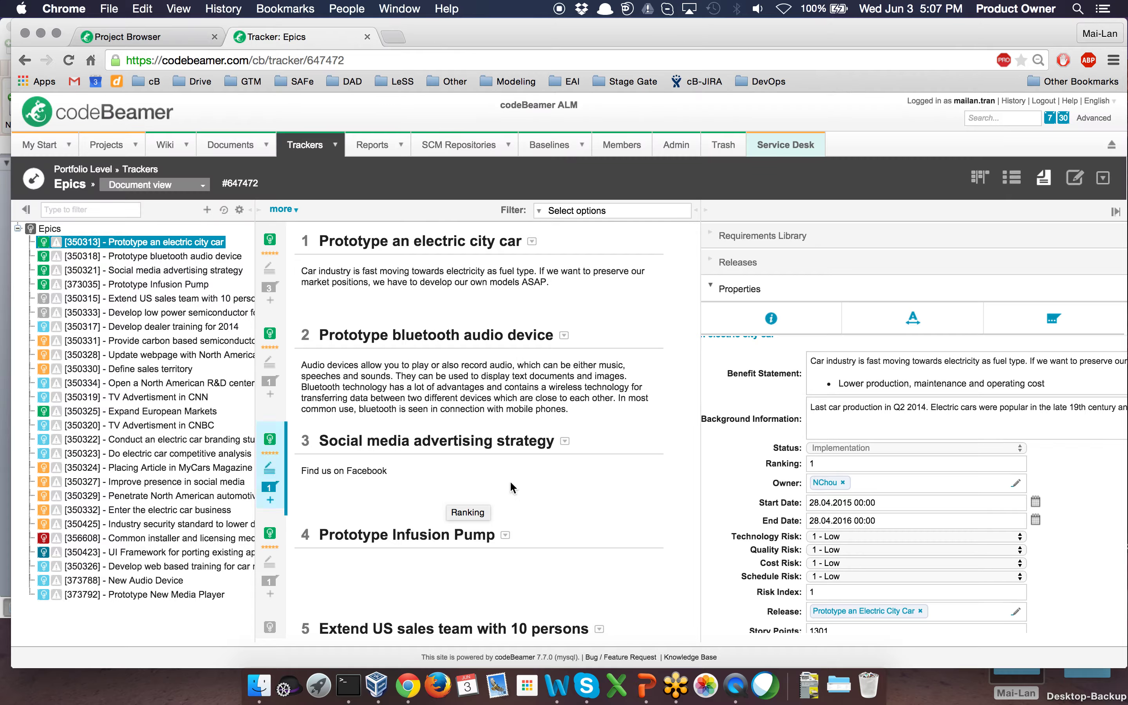
{"action": "scroll", "coordinate": [720, 484], "scroll_direction": "down", "scroll_amount": 3}
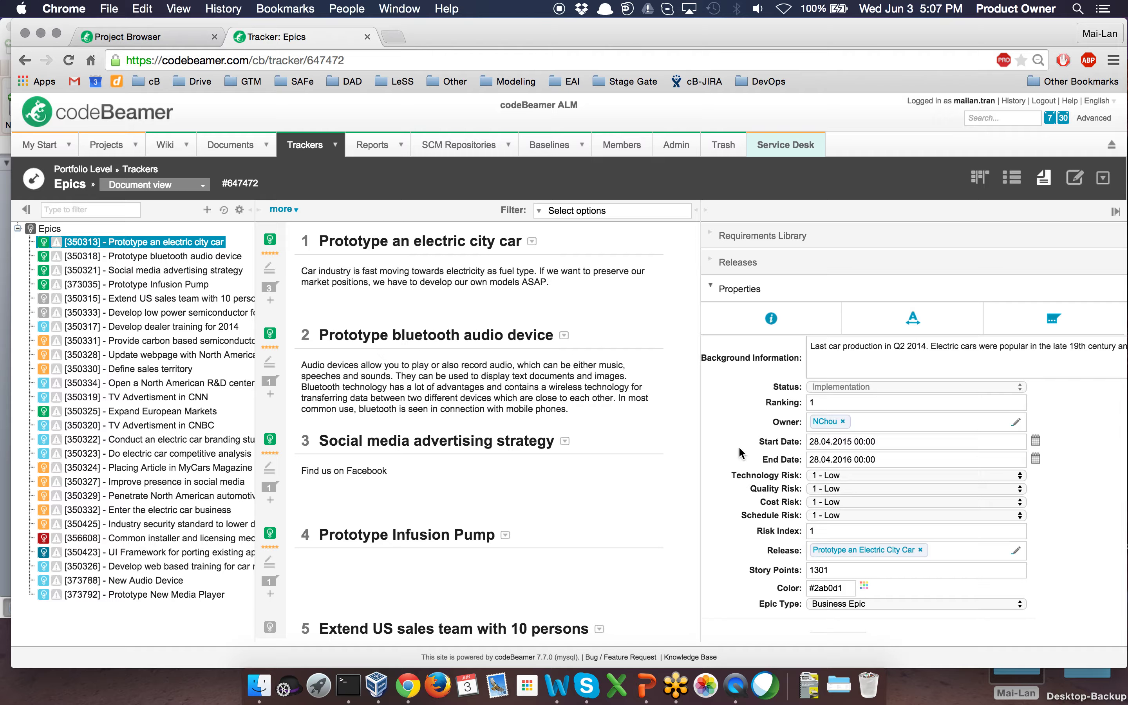
{"action": "scroll", "coordinate": [746, 455], "scroll_direction": "left", "scroll_amount": 2}
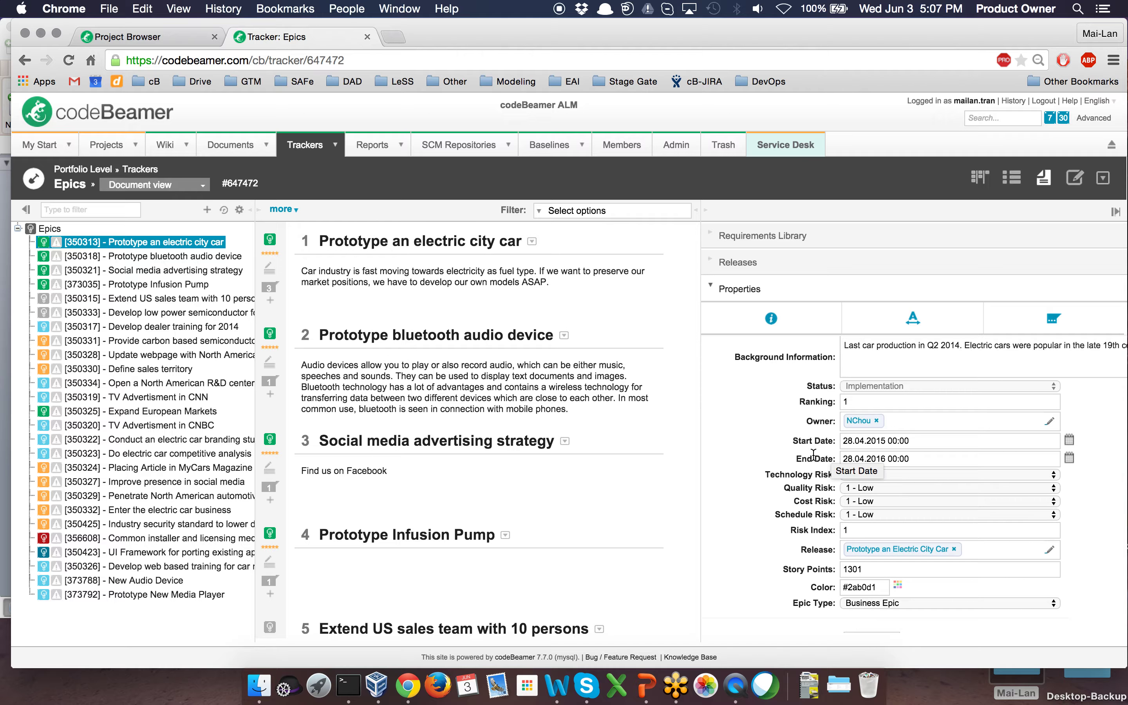
{"action": "scroll", "coordinate": [741, 506], "scroll_direction": "down", "scroll_amount": 3}
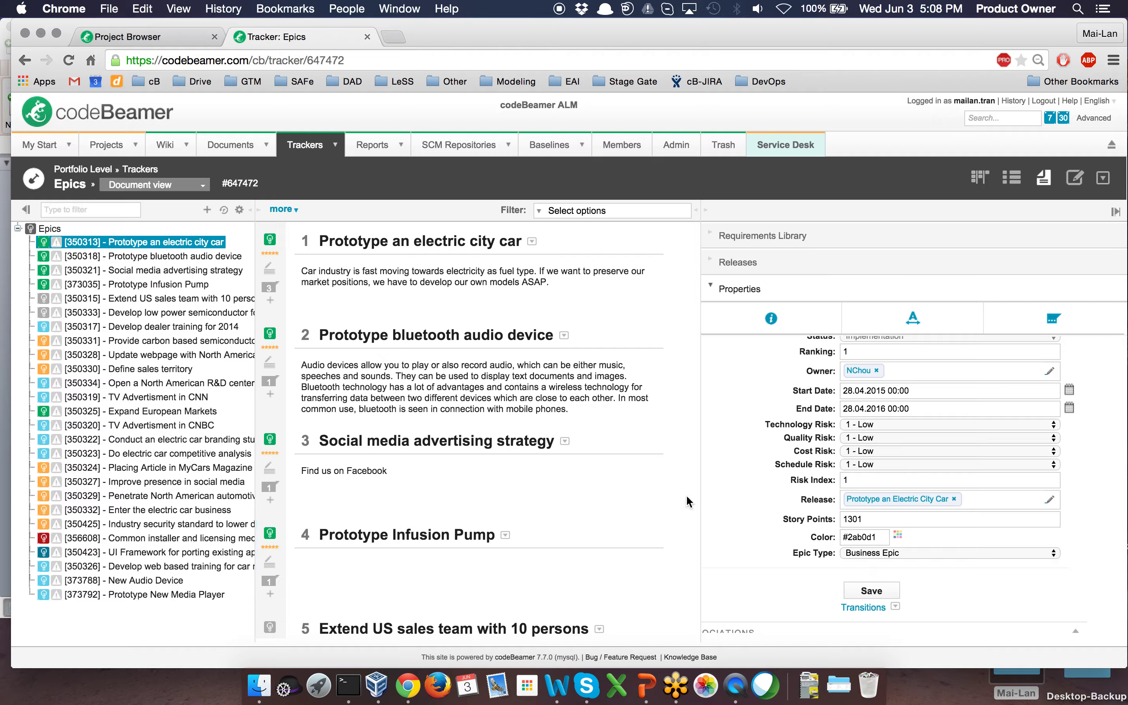
{"action": "scroll", "coordinate": [755, 511], "scroll_direction": "down", "scroll_amount": 2}
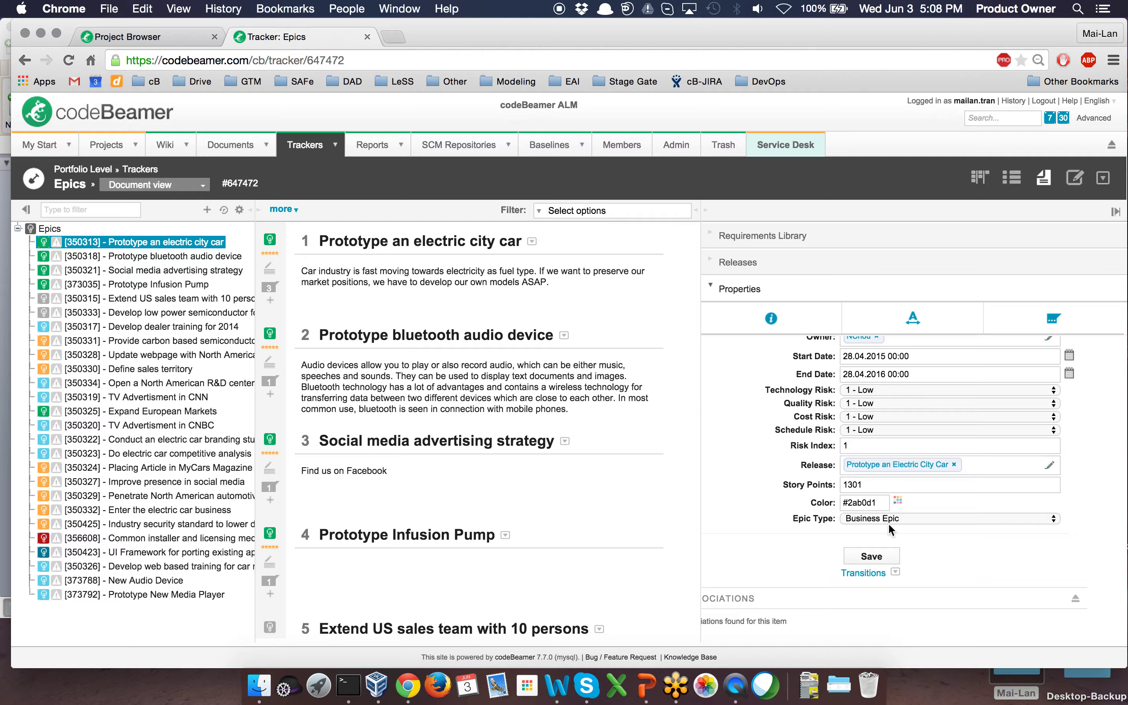
Step: Set the epic type of "Prototype New Media Player" to Architectural Epic and save the change
{"action": "left_click", "coordinate": [118, 597]}
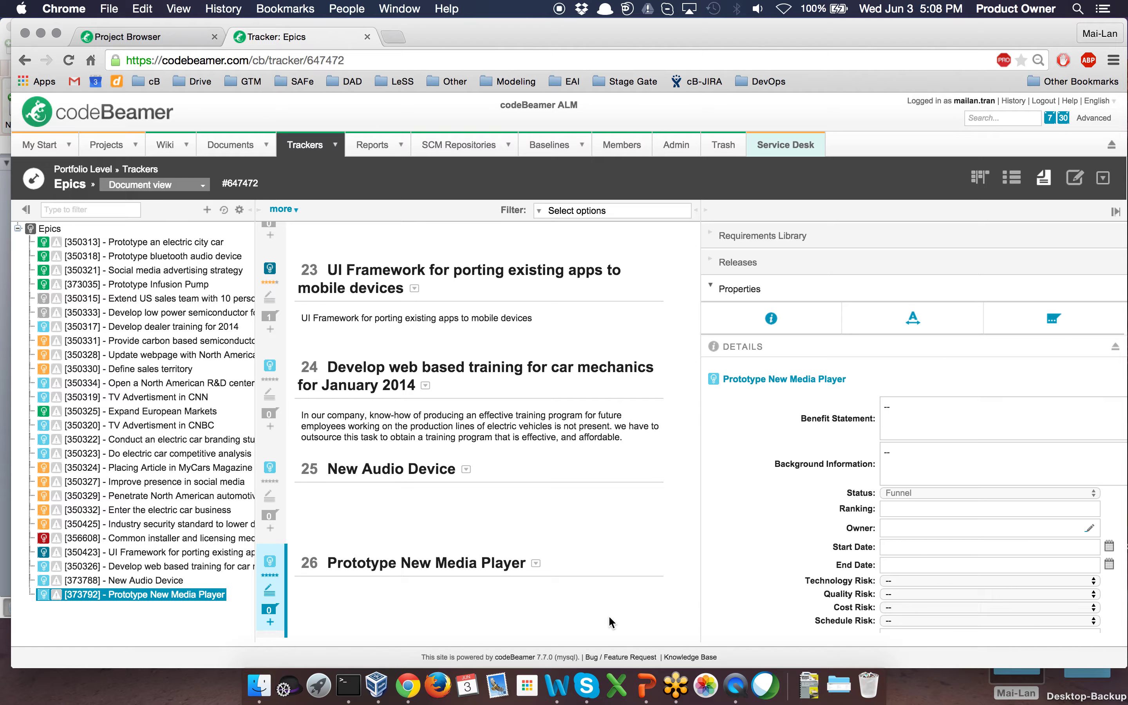
{"action": "scroll", "coordinate": [734, 546], "scroll_direction": "down", "scroll_amount": 5}
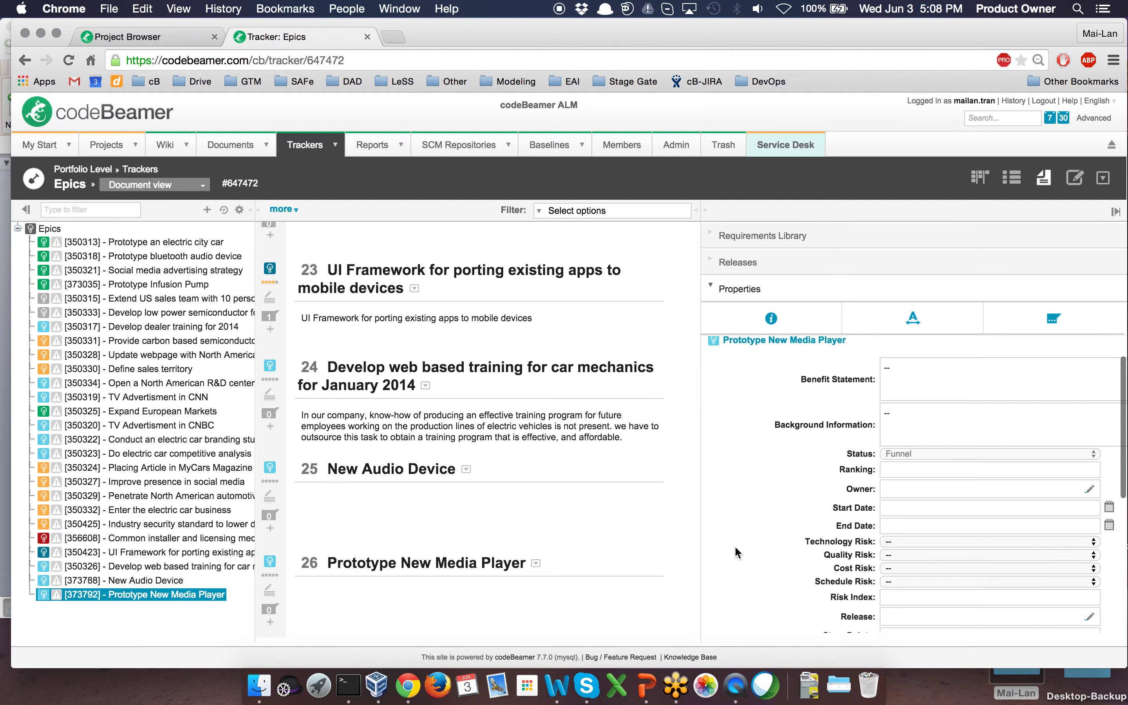
{"action": "left_click", "coordinate": [973, 547]}
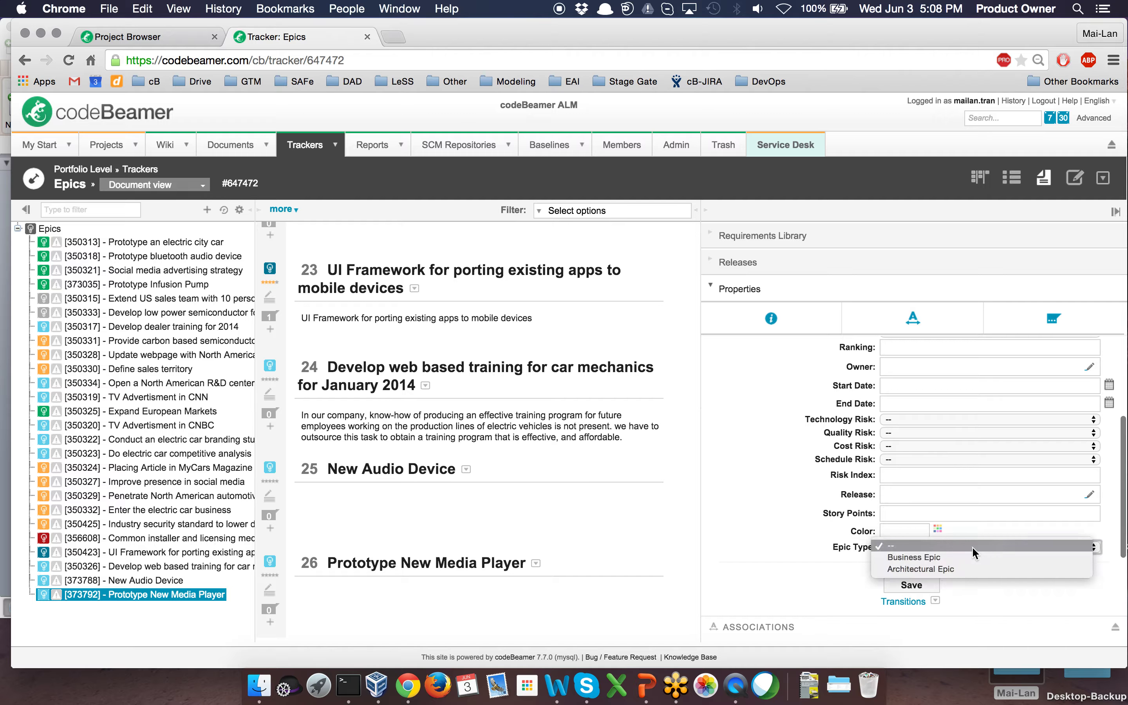
{"action": "left_click", "coordinate": [937, 567]}
{"action": "left_click", "coordinate": [905, 585]}
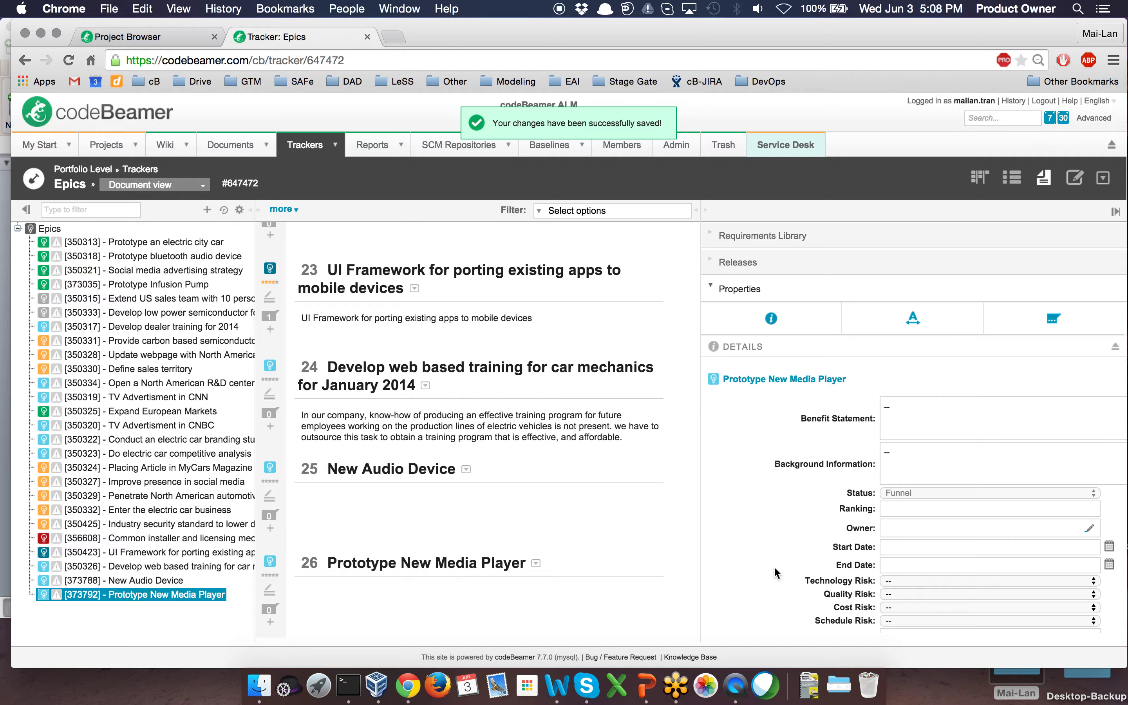
{"action": "scroll", "coordinate": [771, 571], "scroll_direction": "down", "scroll_amount": 5}
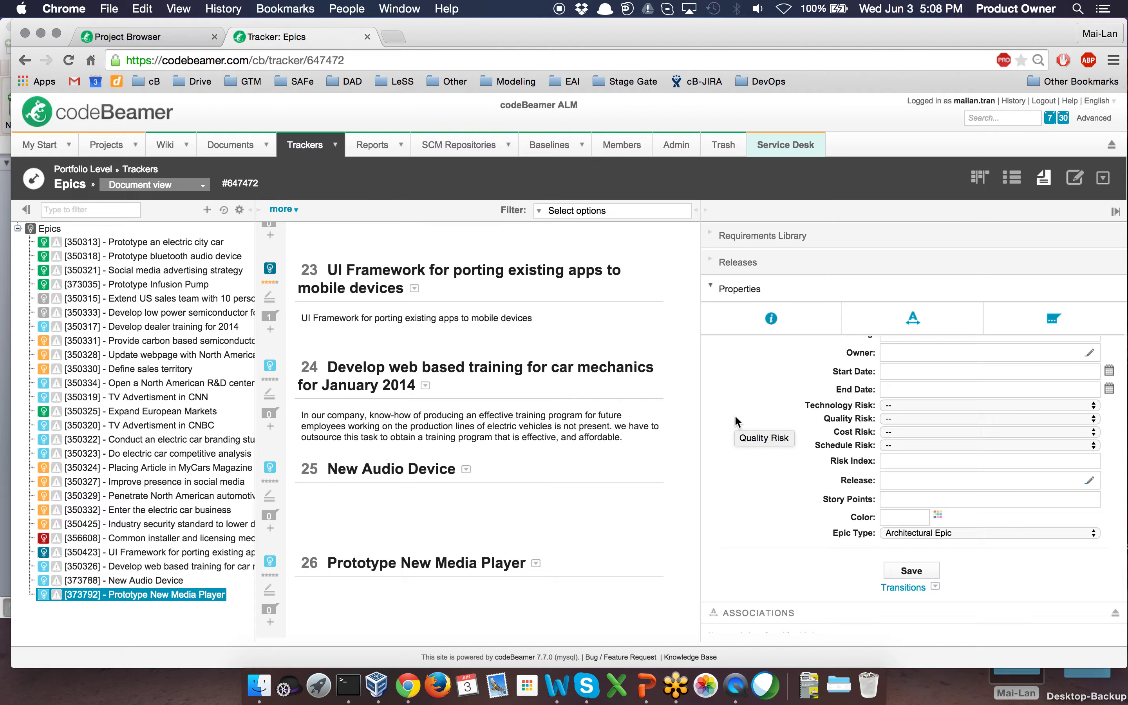
Step: Submit a rating for the "Prototype an electric city car" epic with the comment "We should go on with this Investment Theme"
{"action": "left_click", "coordinate": [141, 241]}
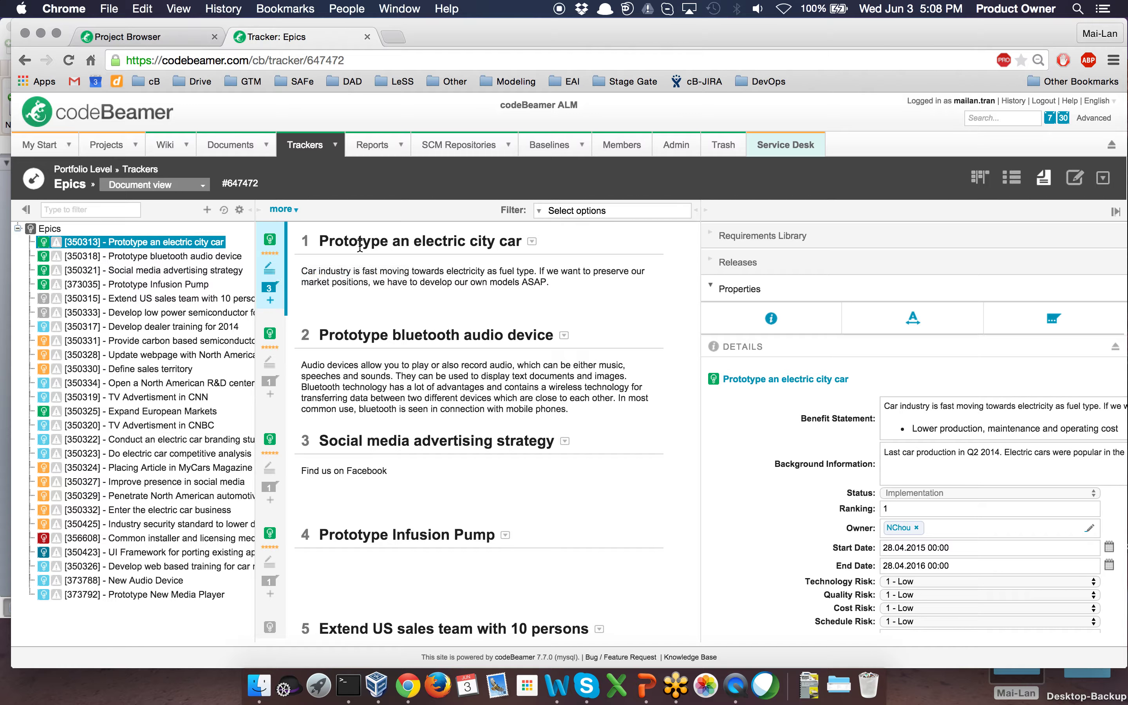
{"action": "left_click", "coordinate": [273, 259]}
{"action": "left_click", "coordinate": [260, 299]}
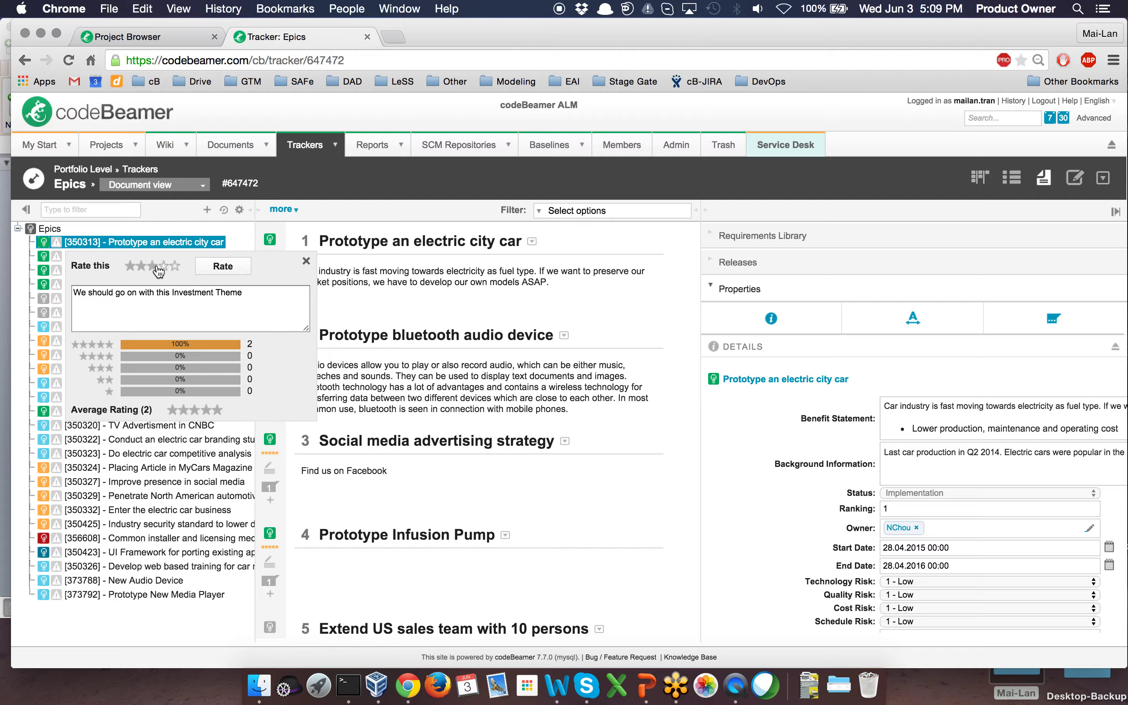
{"action": "left_click", "coordinate": [272, 306]}
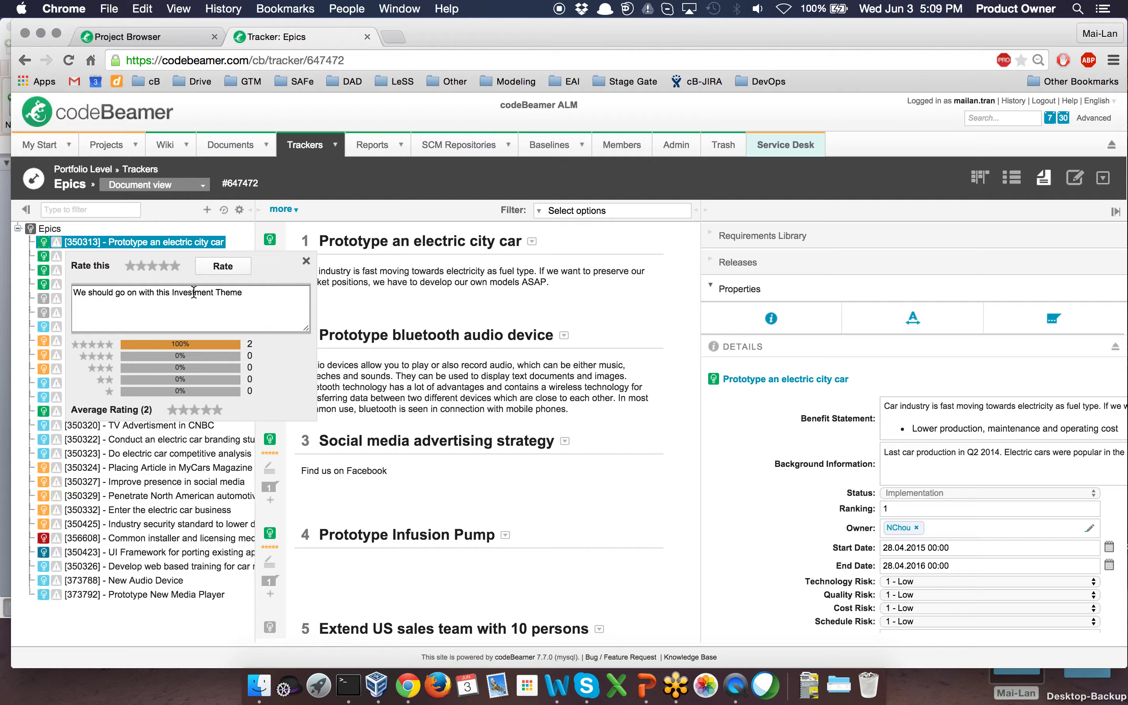
{"action": "left_click", "coordinate": [228, 268]}
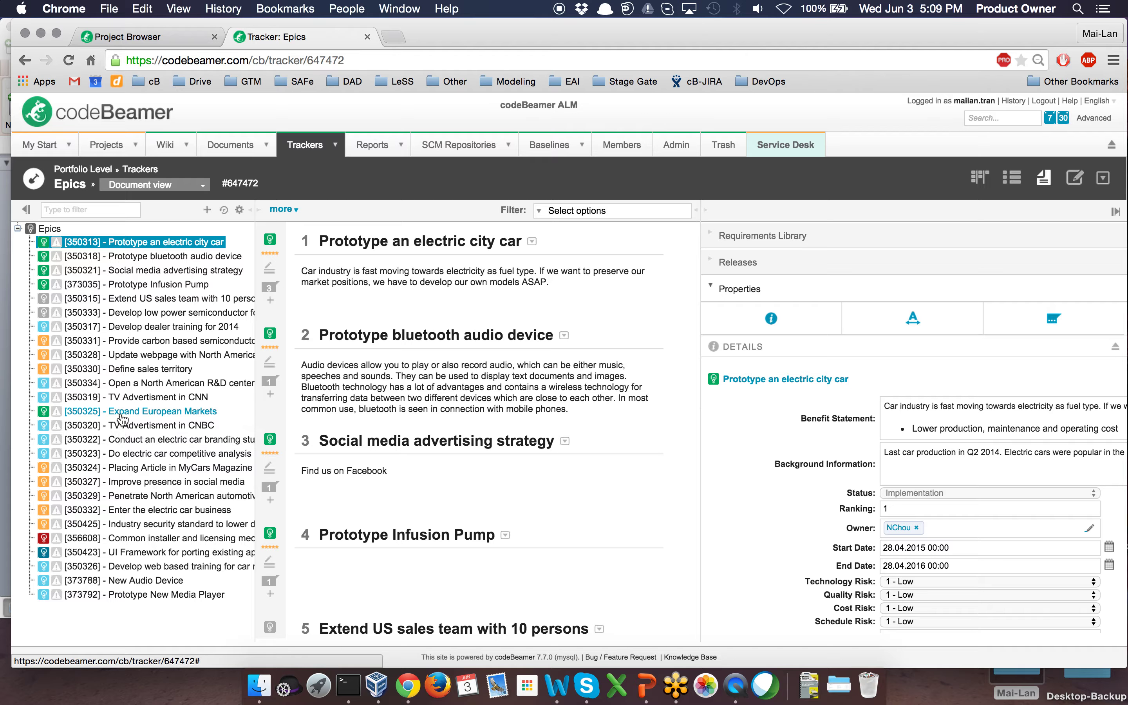
Step: Move the "Expand European Markets" epic directly below "Prototype Infusion Pump" in the epic tree
{"action": "left_click_drag", "start_coordinate": [117, 421], "coordinate": [127, 297]}
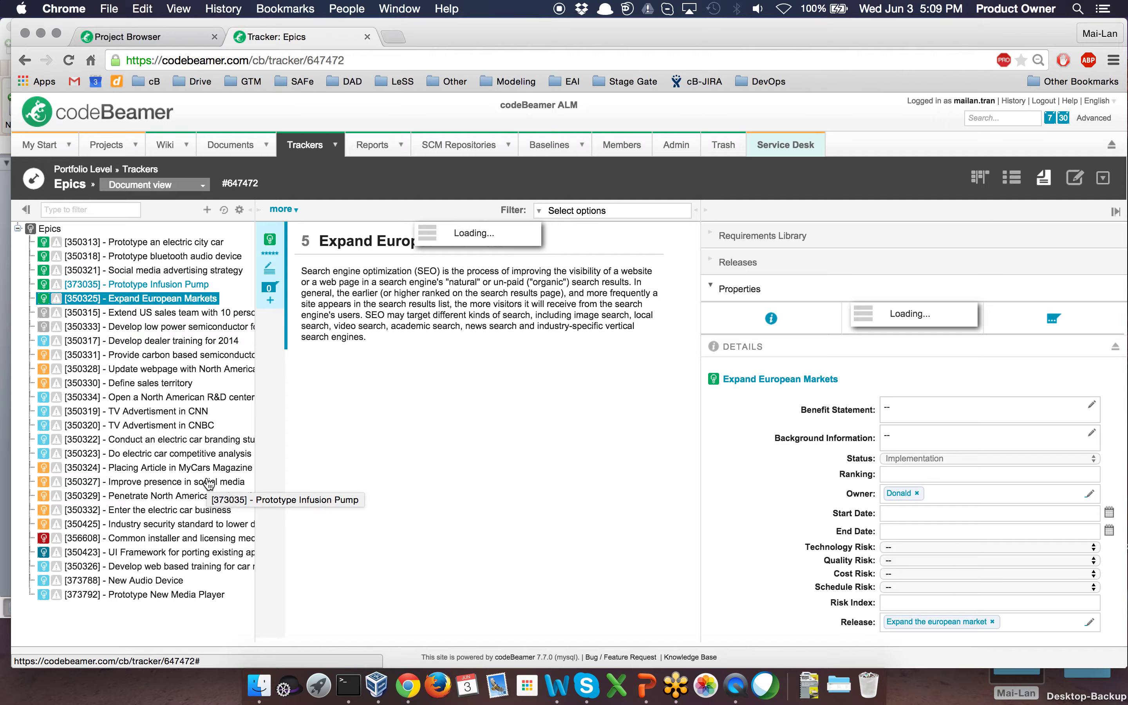
{"action": "left_click_drag", "start_coordinate": [49, 243], "coordinate": [51, 313]}
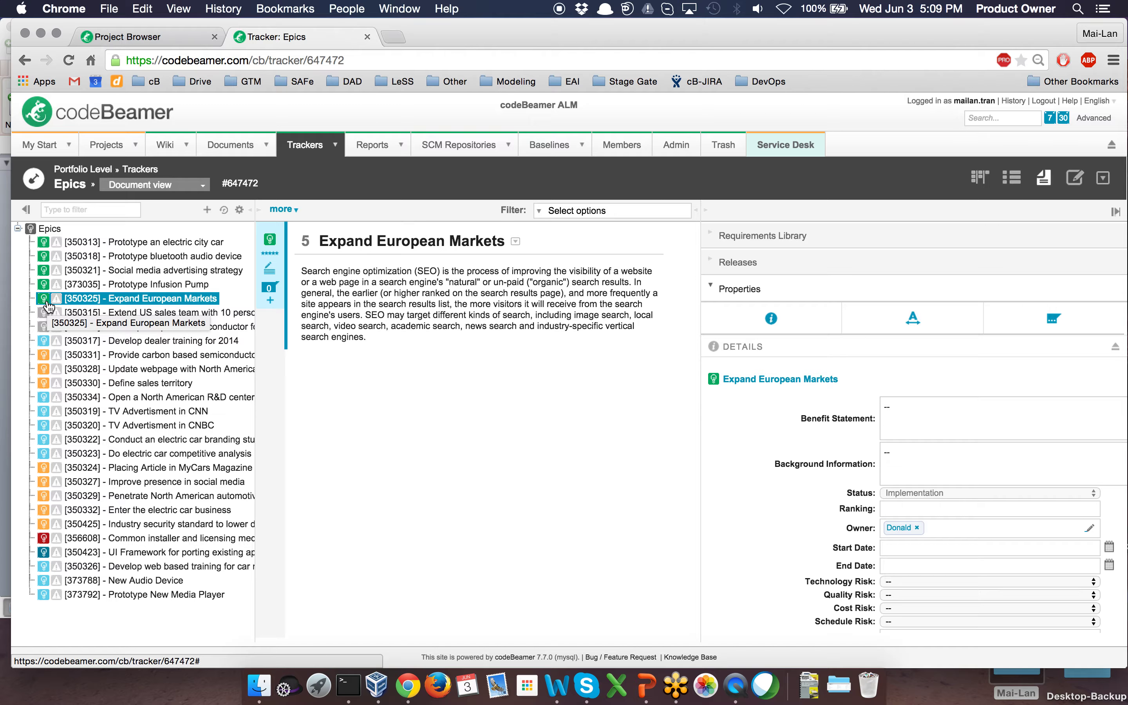
Step: Open the Epics tracker's customization and display its state transitions
{"action": "left_click", "coordinate": [287, 211]}
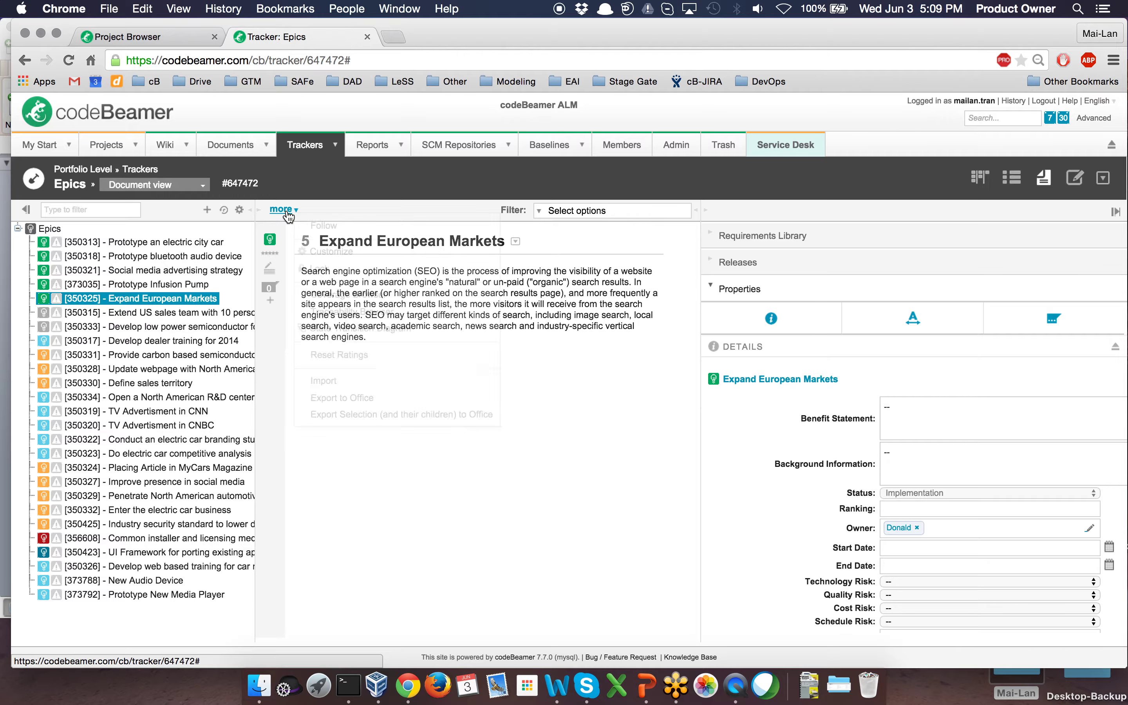
{"action": "left_click", "coordinate": [319, 251]}
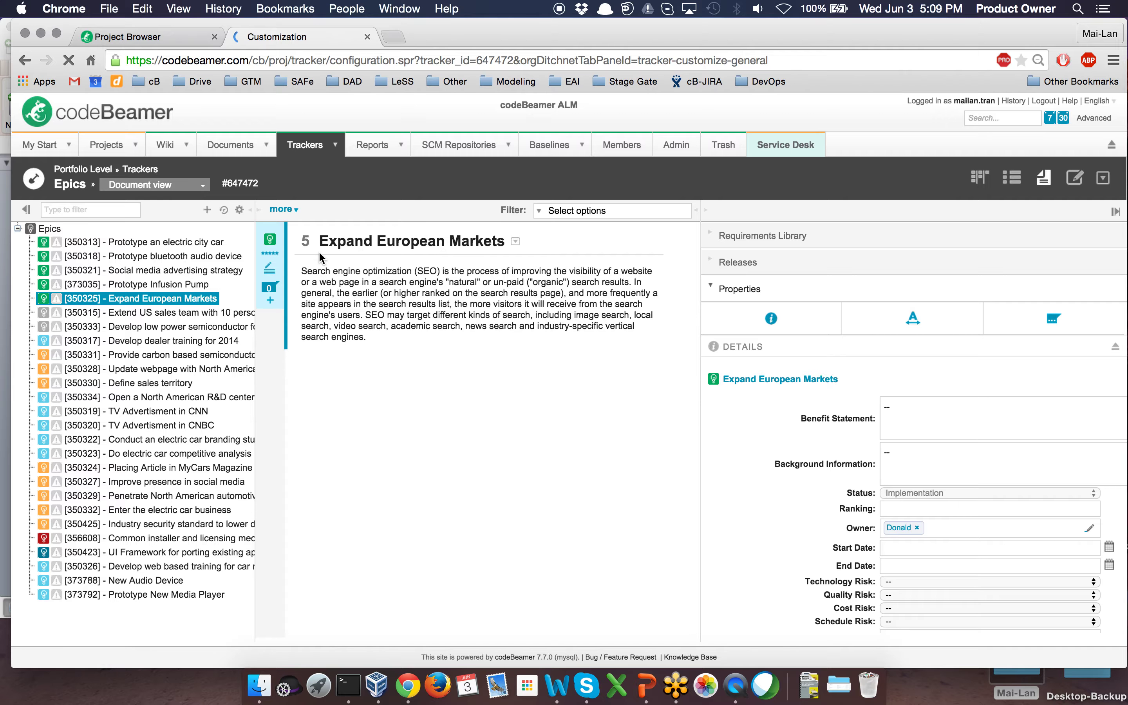
{"action": "left_click", "coordinate": [225, 221]}
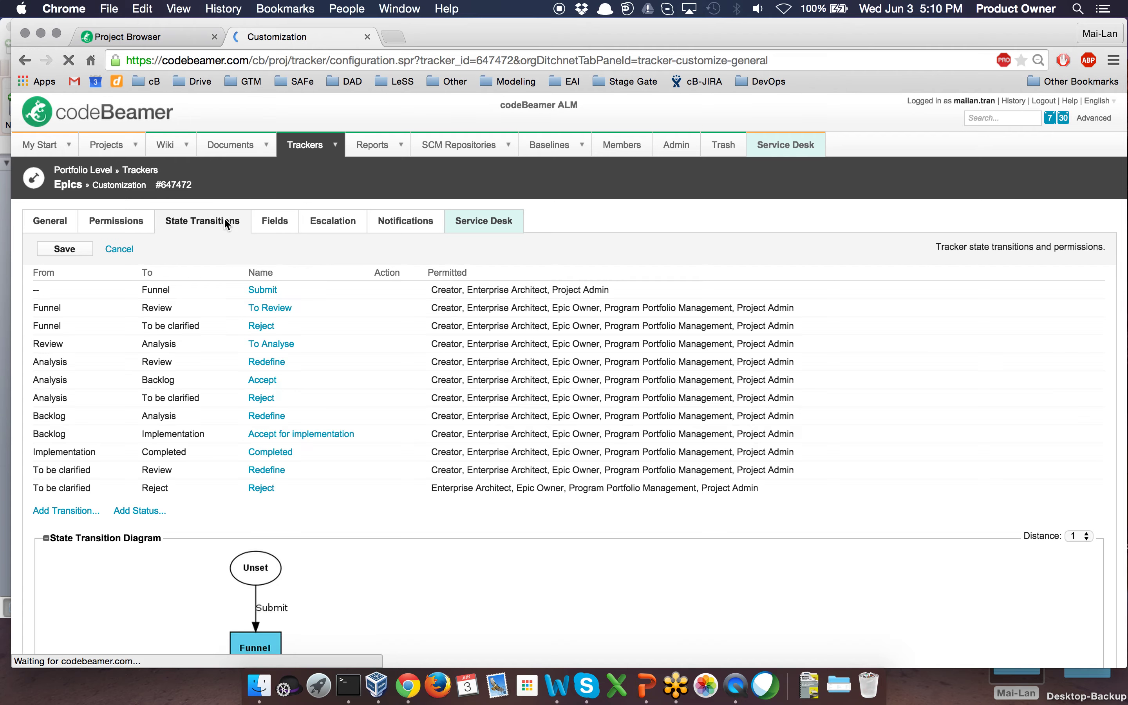
Step: Examine the state transition diagram of the Epics tracker from Funnel through Completed and Reject
{"action": "scroll", "coordinate": [320, 551], "scroll_direction": "down", "scroll_amount": 5}
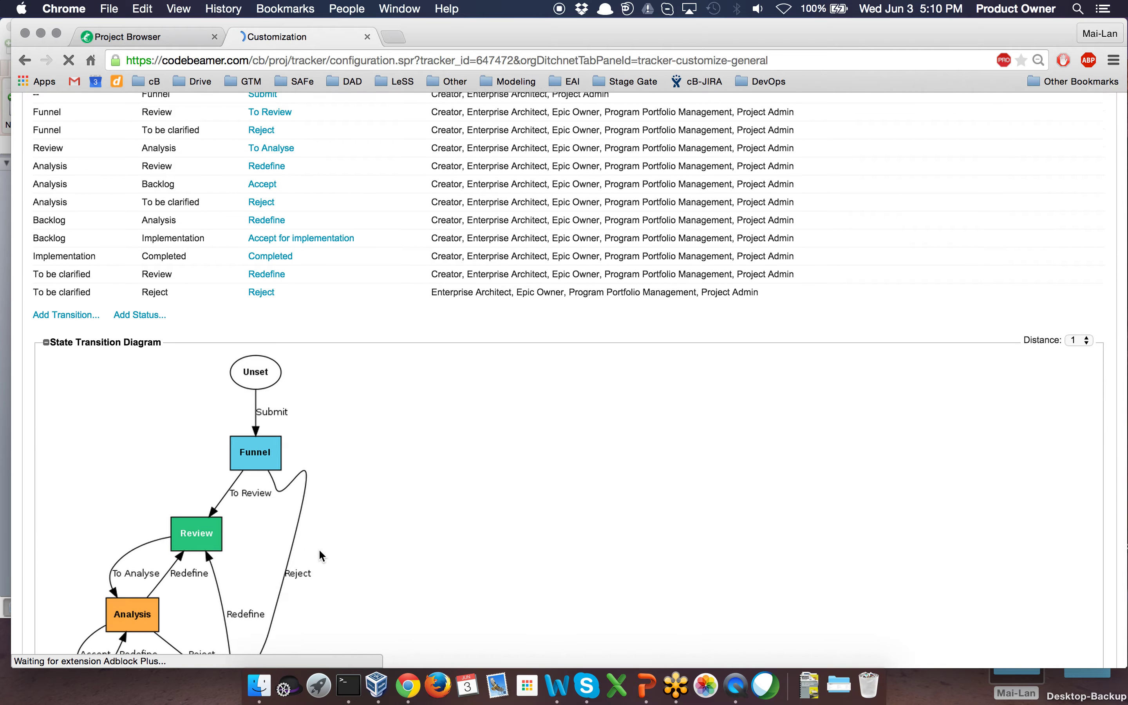
{"action": "scroll", "coordinate": [319, 551], "scroll_direction": "down", "scroll_amount": 5}
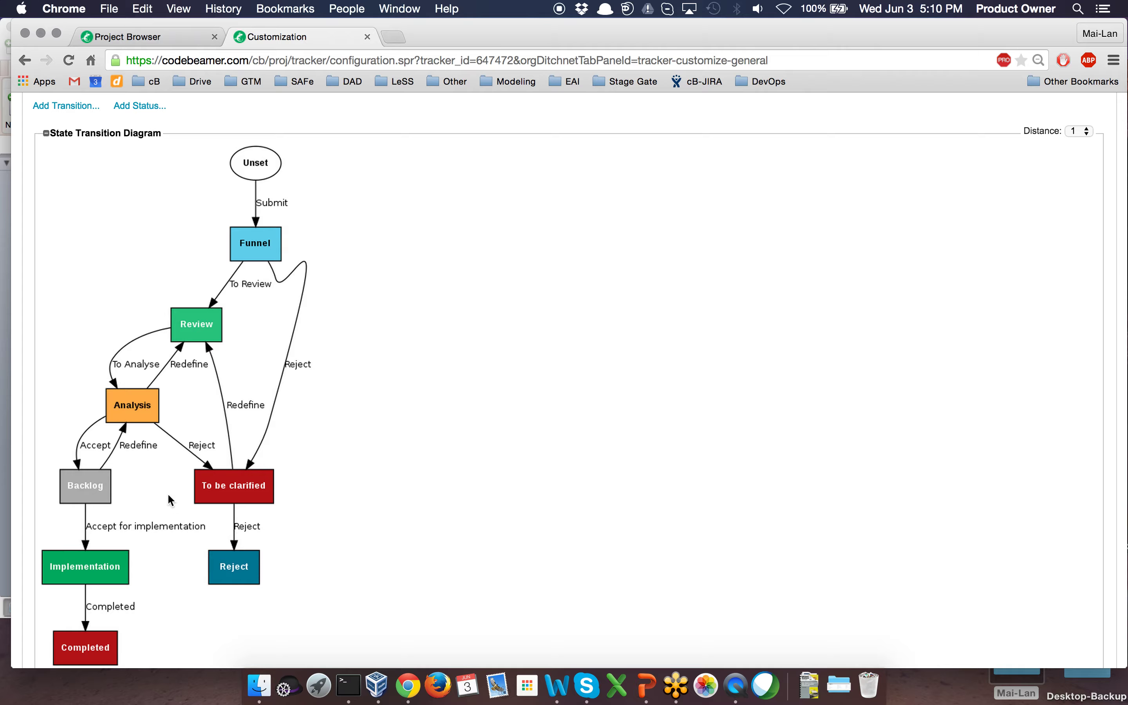
{"action": "scroll", "coordinate": [171, 500], "scroll_direction": "down", "scroll_amount": 2}
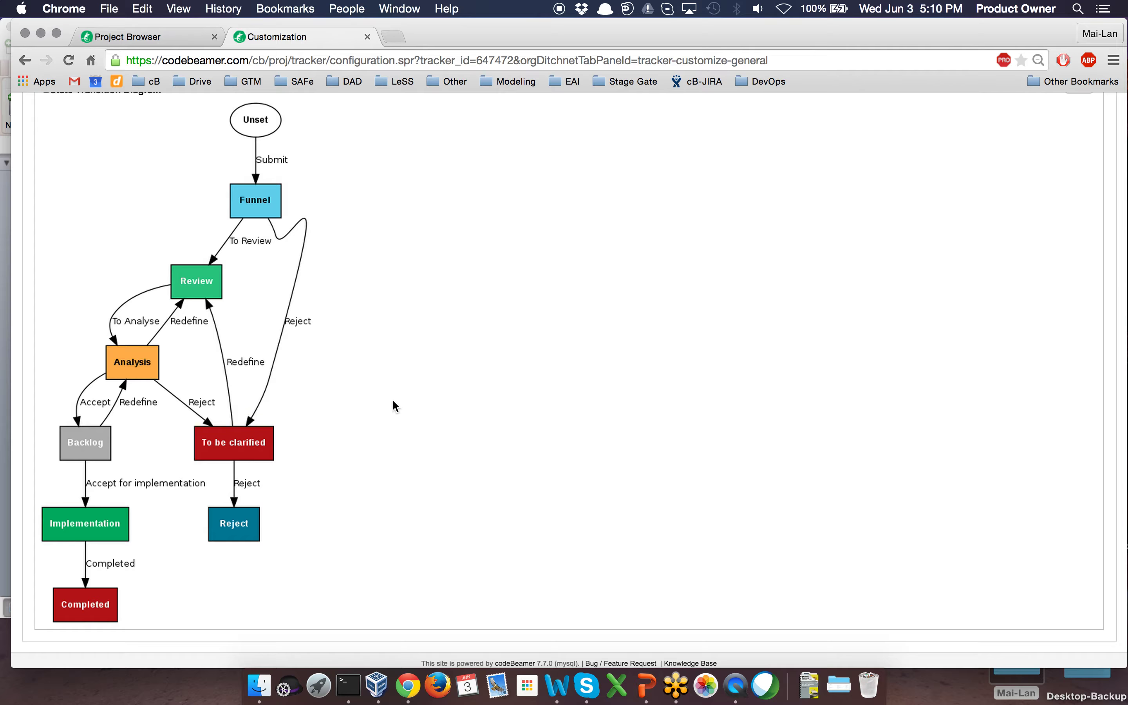
{"action": "scroll", "coordinate": [393, 401], "scroll_direction": "down", "scroll_amount": 1}
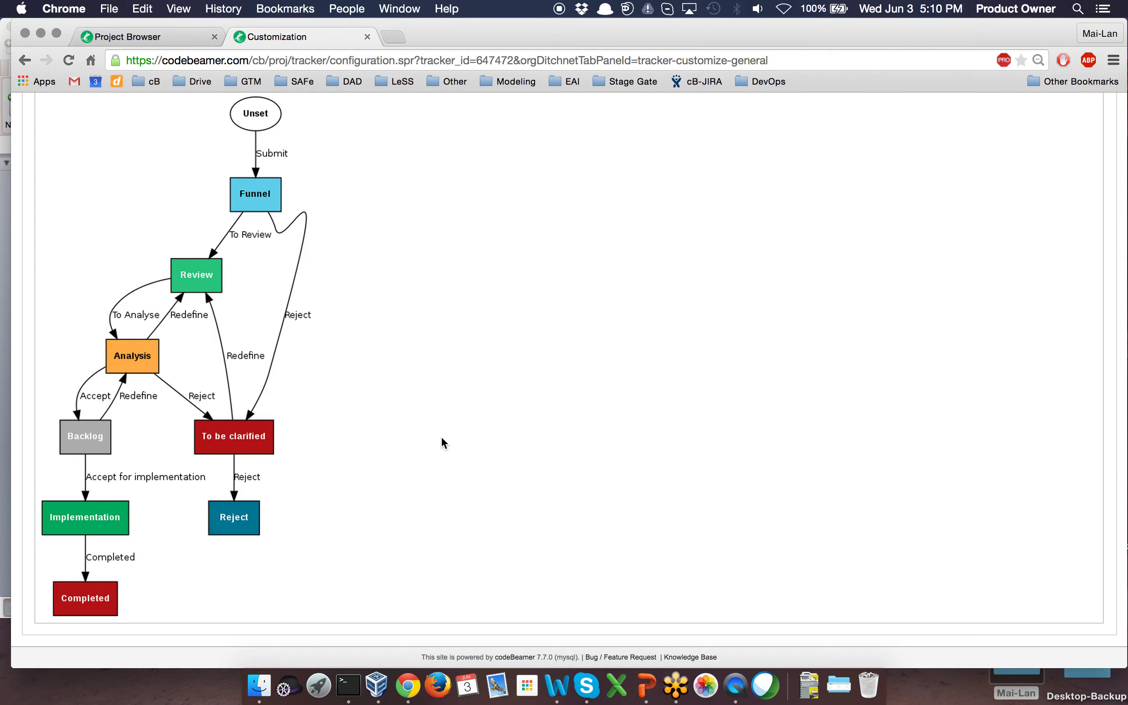
{"action": "scroll", "coordinate": [441, 435], "scroll_direction": "up", "scroll_amount": 10}
Step: Return to the Epics tracker from the project's tracker list and select the "Prototype New Media Player" epic
{"action": "left_click", "coordinate": [314, 149]}
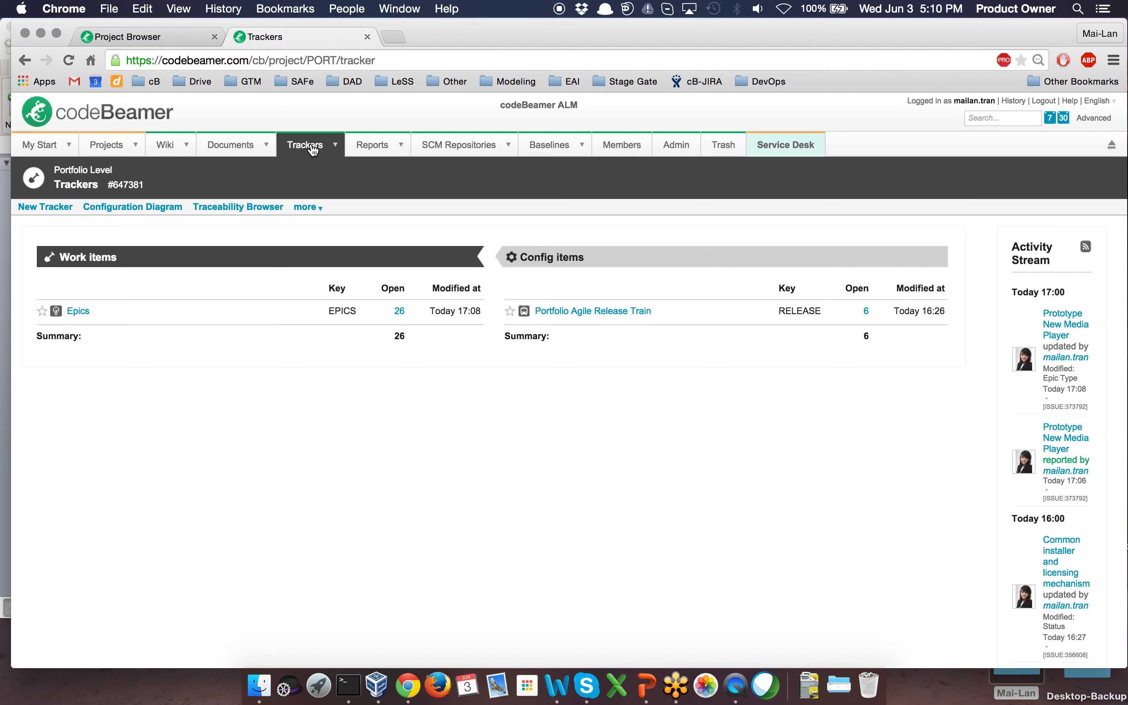
{"action": "left_click", "coordinate": [78, 311]}
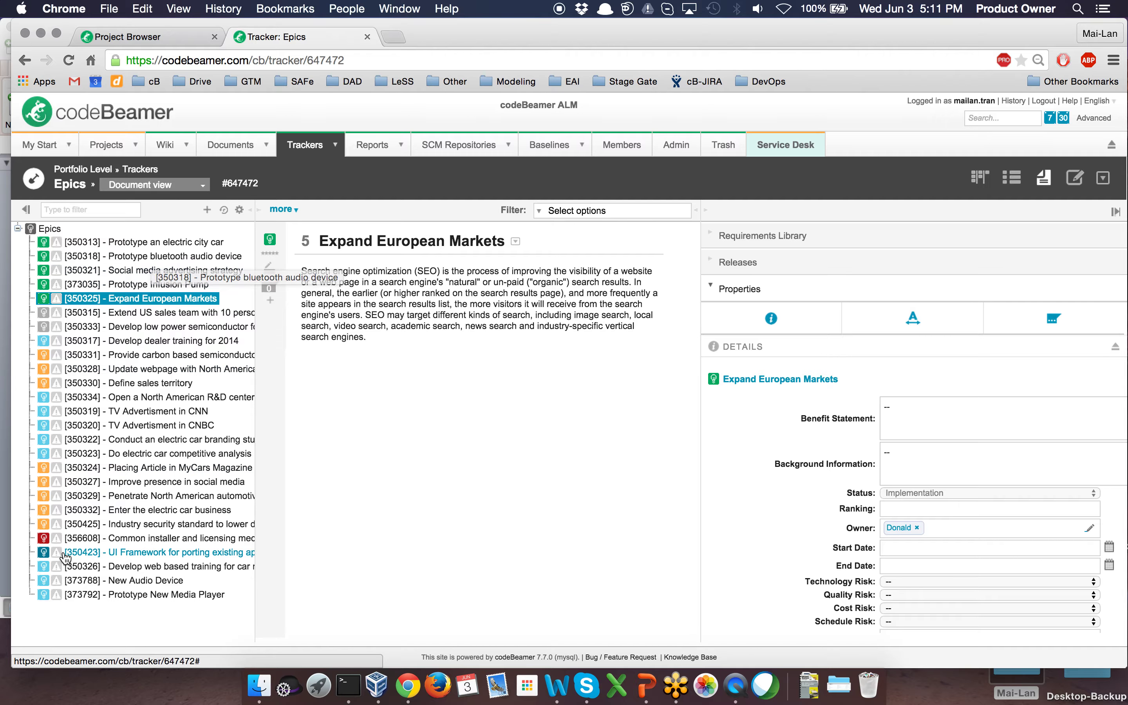
{"action": "left_click", "coordinate": [110, 605]}
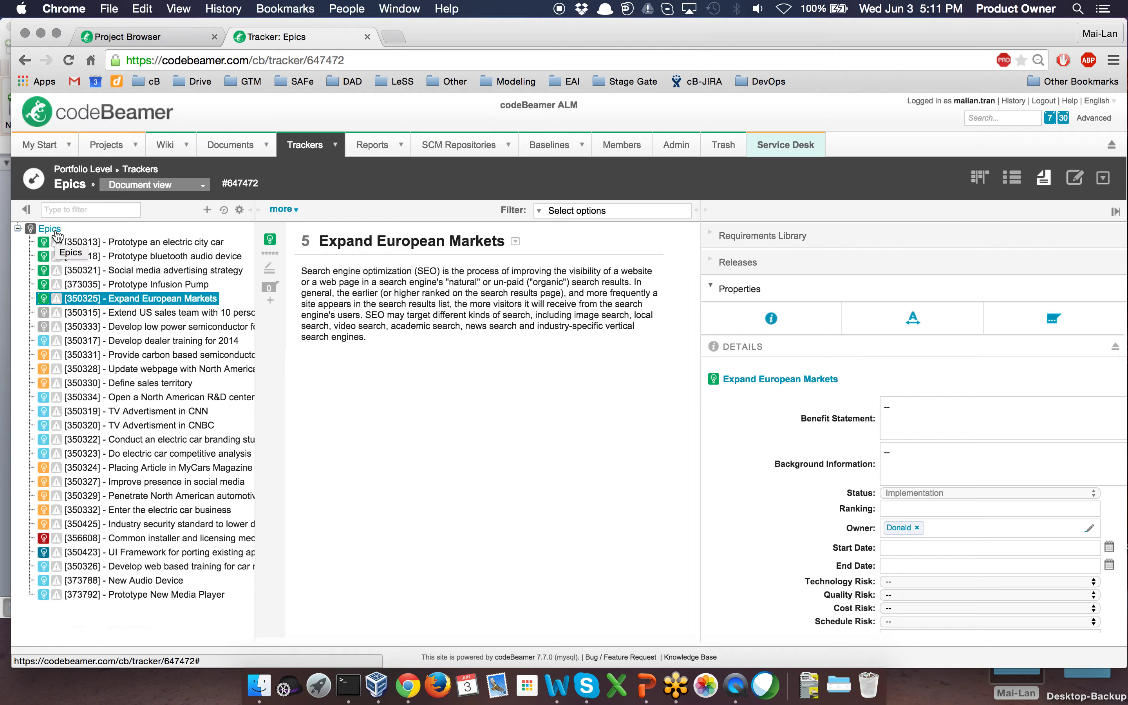
{"action": "left_click", "coordinate": [144, 596]}
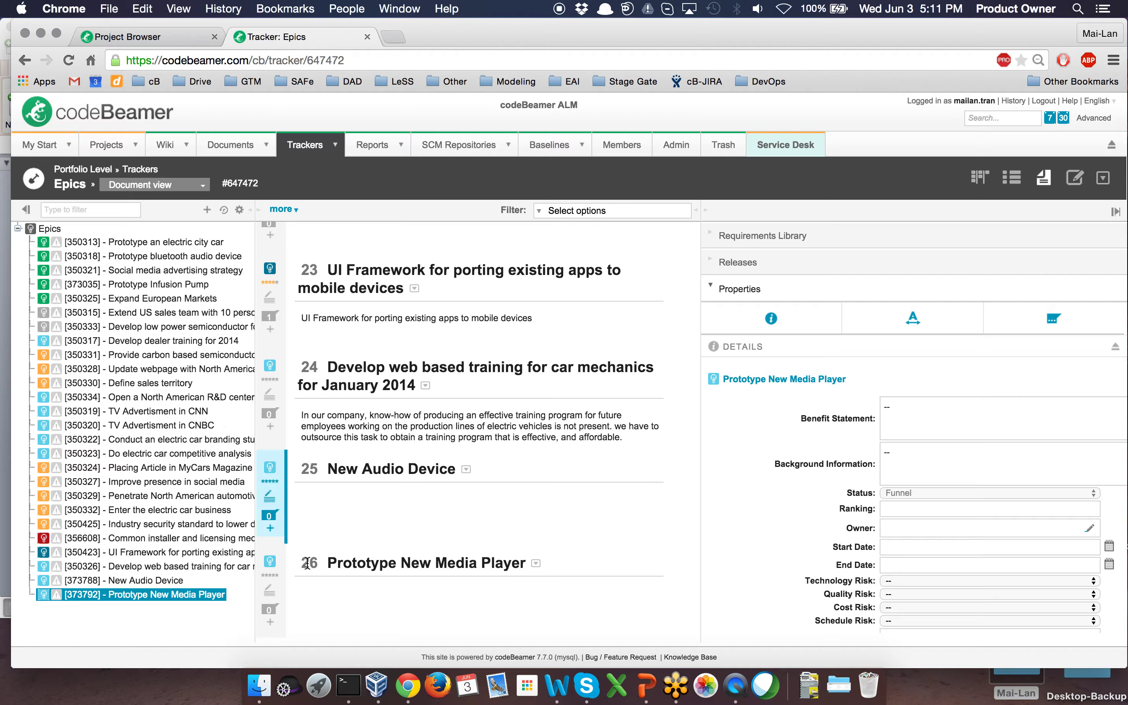
Step: Submit a rating for the "Prototype New Media Player" epic with the comment "We should go on with the Epic"
{"action": "left_click", "coordinate": [271, 579]}
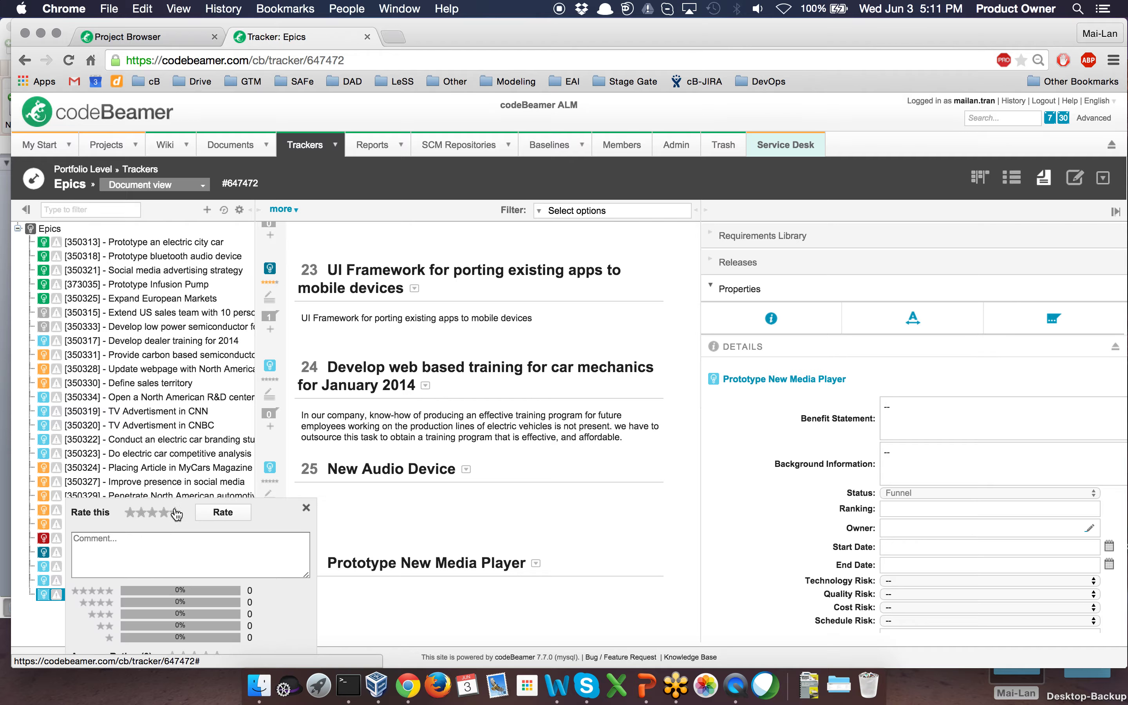
{"action": "left_click", "coordinate": [174, 557]}
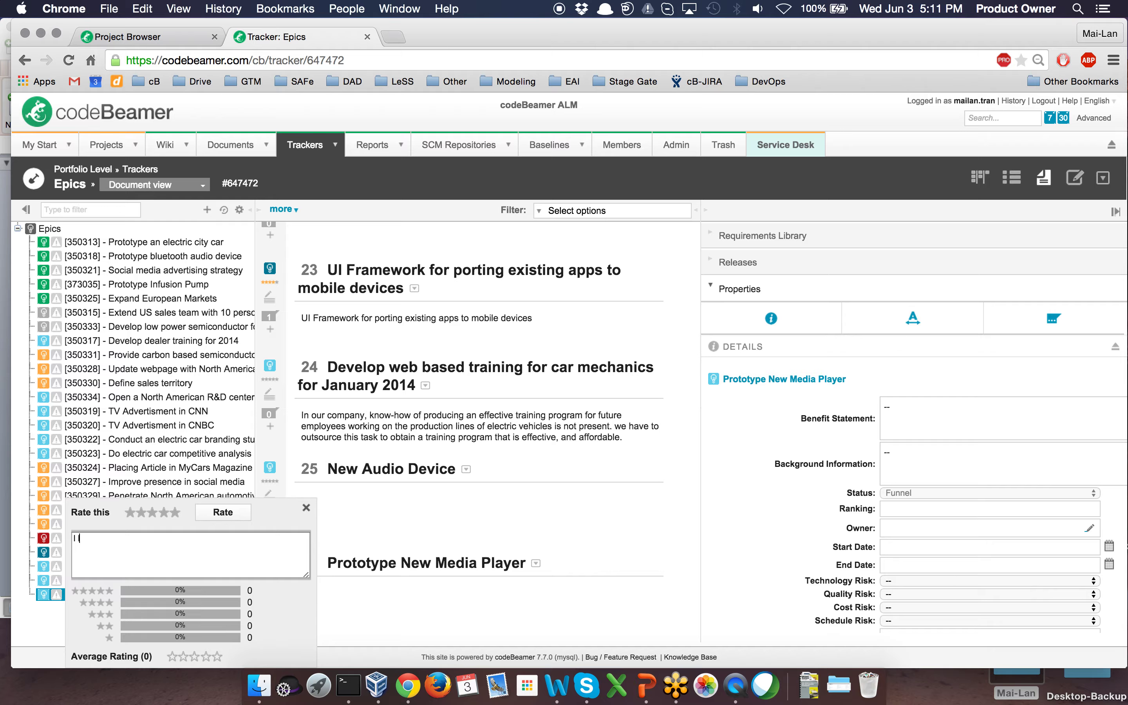
{"action": "type", "text": "We should go on with the Eipic"}
{"action": "left_click", "coordinate": [223, 512]}
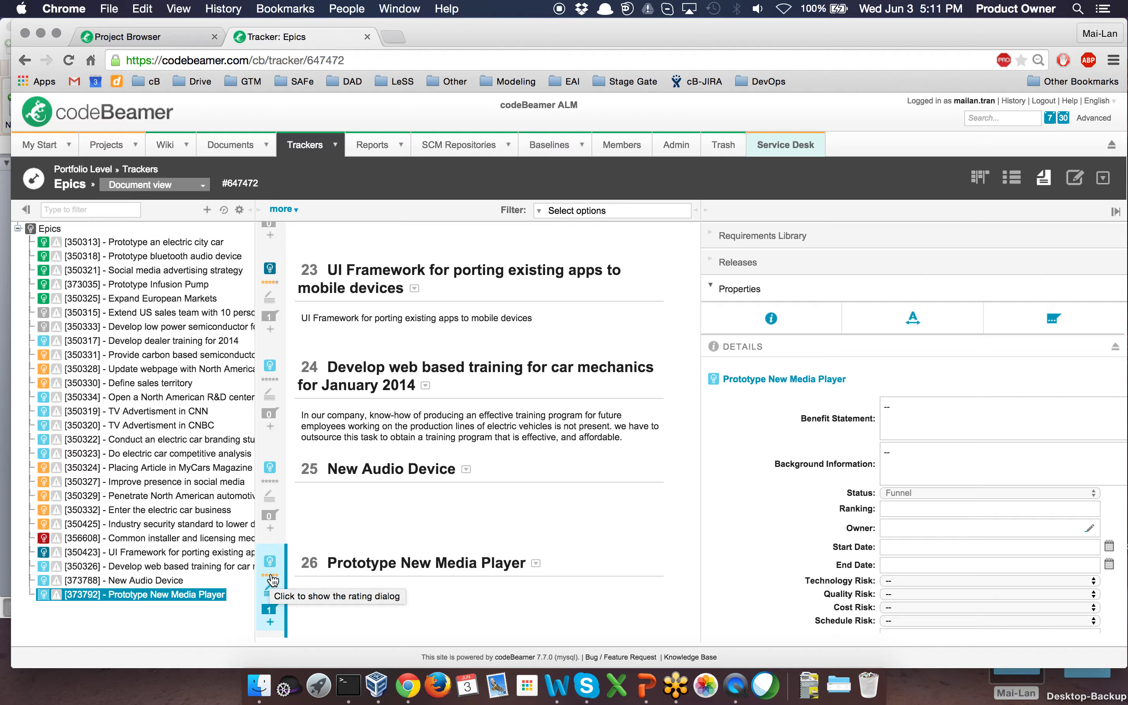
Step: Open the "Prototype New Media Player" epic's own page, check its comments, and return to the Epics tracker
{"action": "double_click", "coordinate": [210, 599]}
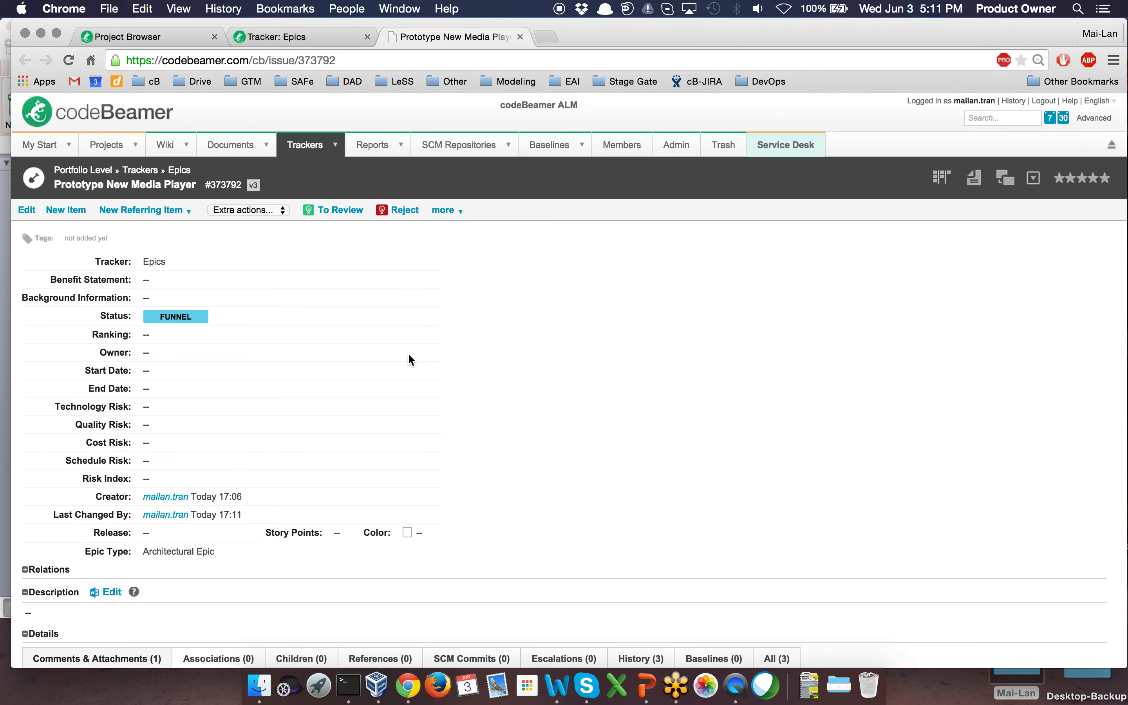
{"action": "scroll", "coordinate": [410, 360], "scroll_direction": "down", "scroll_amount": 5}
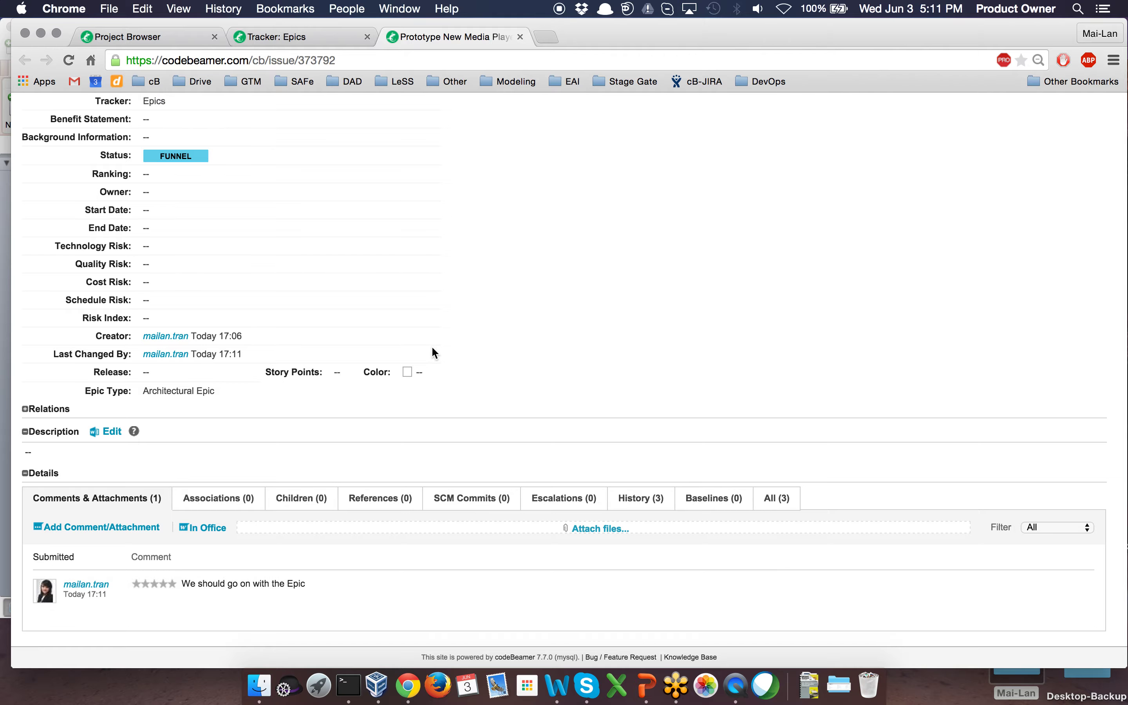
{"action": "scroll", "coordinate": [432, 346], "scroll_direction": "up", "scroll_amount": 3}
{"action": "left_click", "coordinate": [520, 36]}
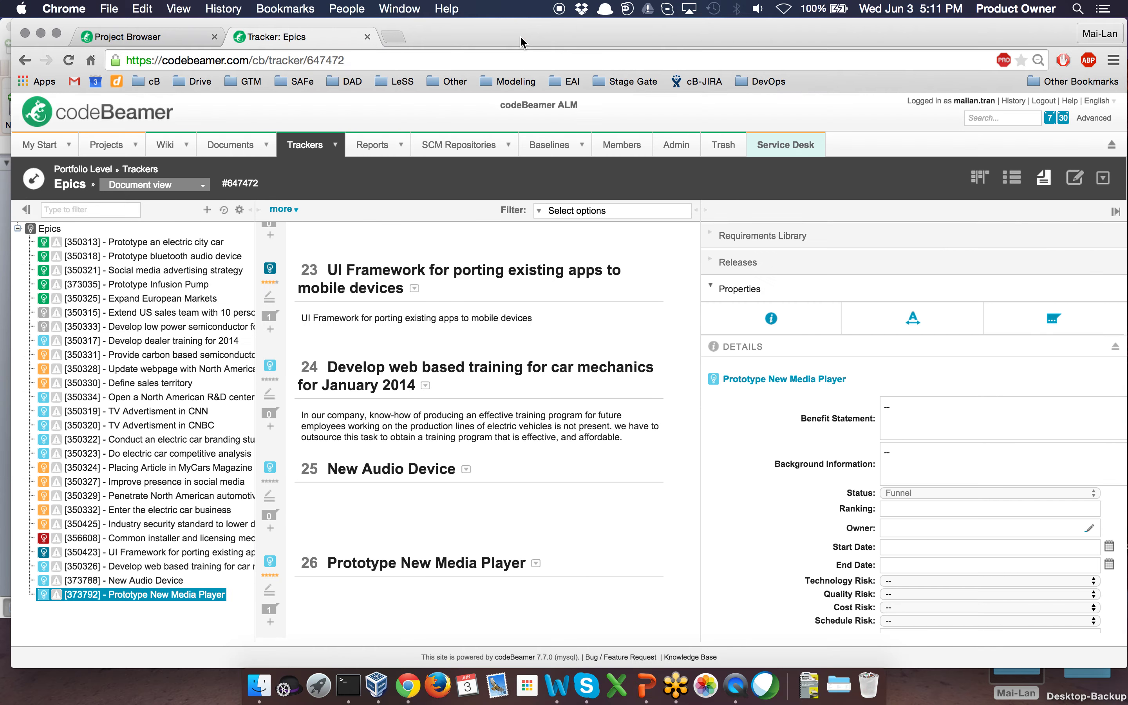
Step: Advance the "Prototype New Media Player" epic through the To Review and To Analyse transitions
{"action": "left_click", "coordinate": [270, 562]}
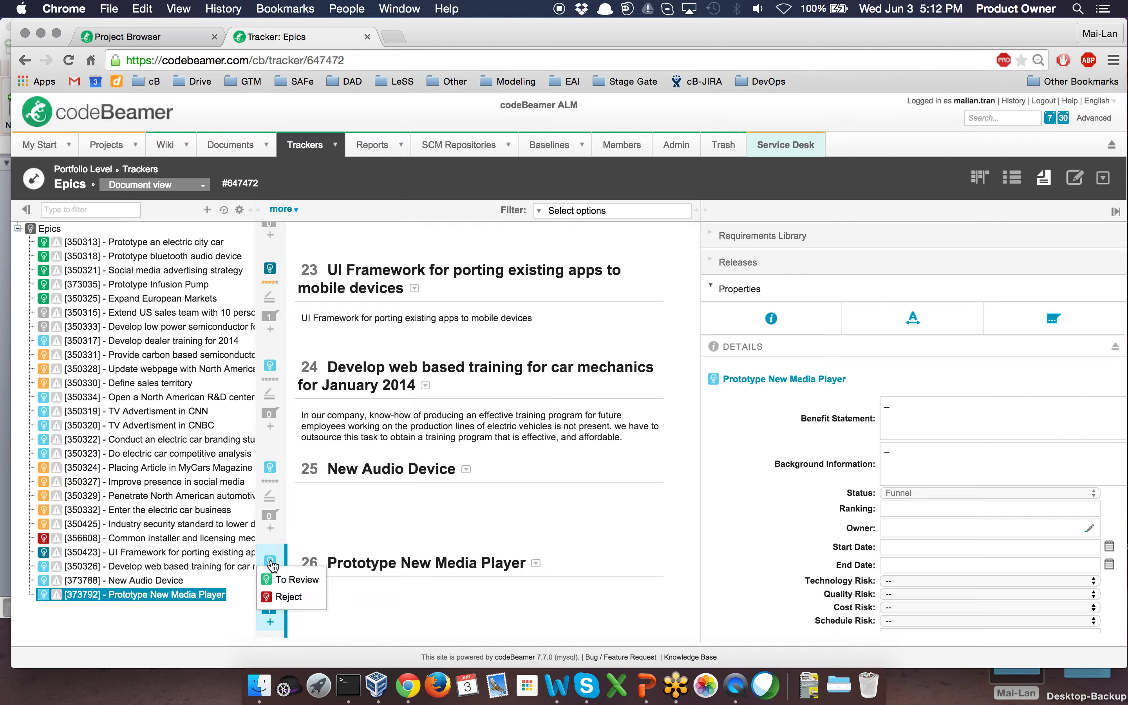
{"action": "left_click", "coordinate": [302, 581]}
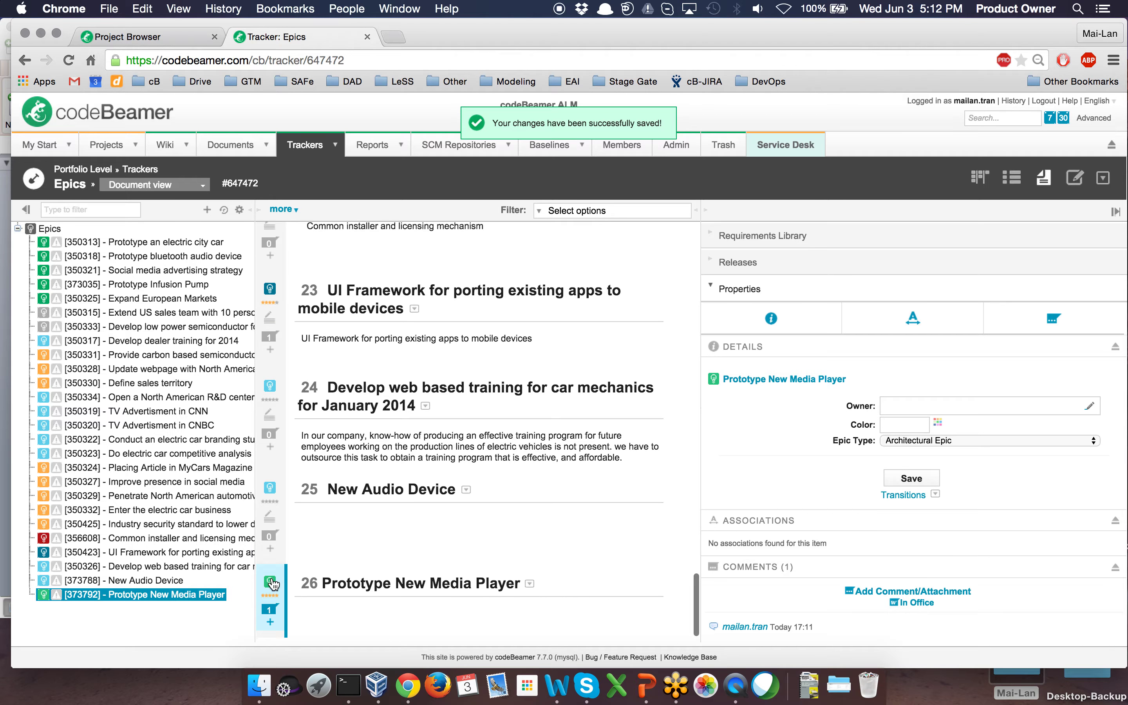
{"action": "left_click", "coordinate": [272, 587]}
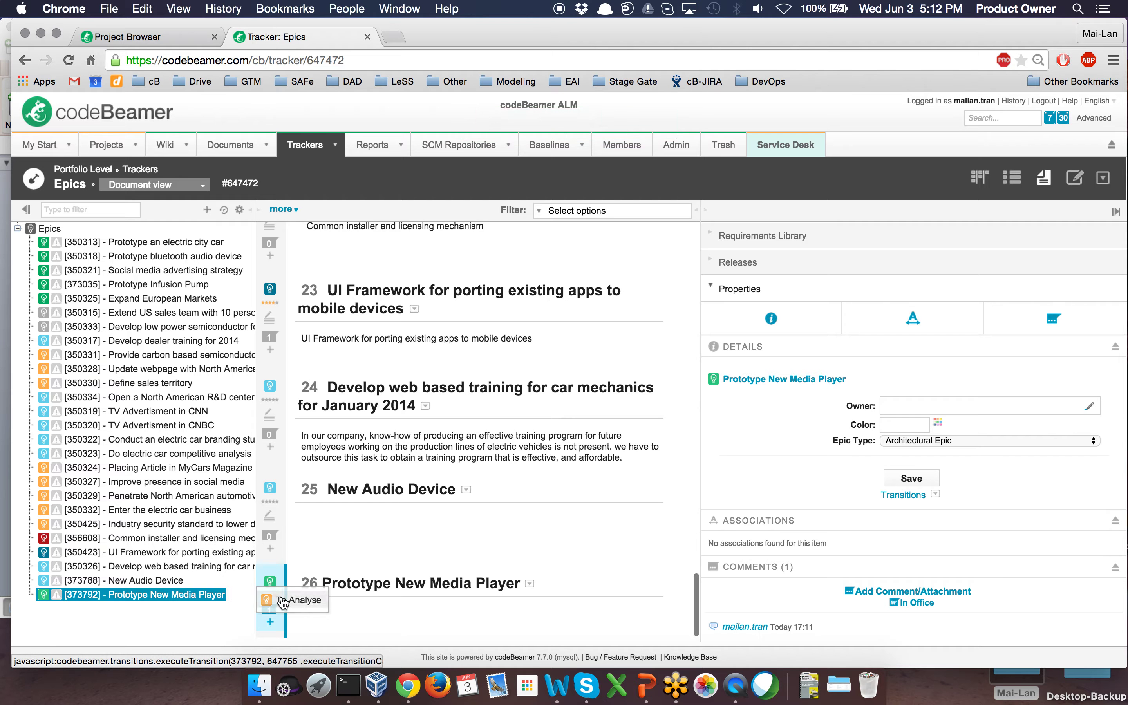
{"action": "left_click", "coordinate": [299, 527]}
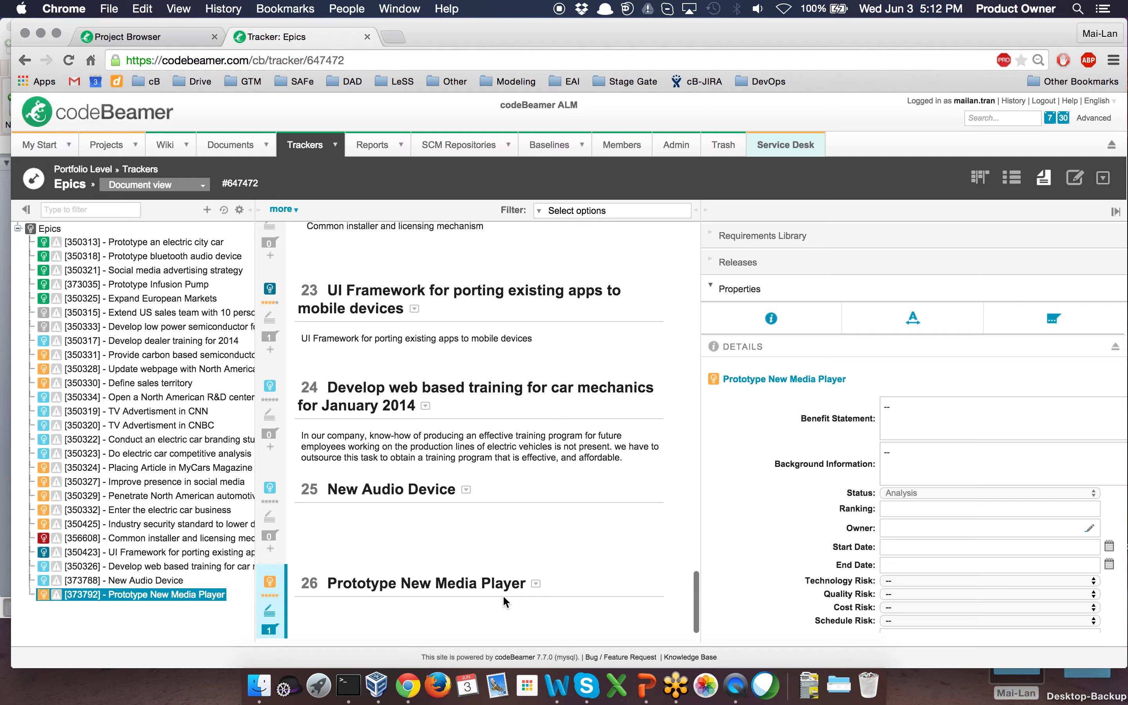
Step: Open the Portfolio Agile Release Train and expand the "Expand the european market" and "Portfolio Agile Release Train" releases
{"action": "left_click", "coordinate": [335, 144]}
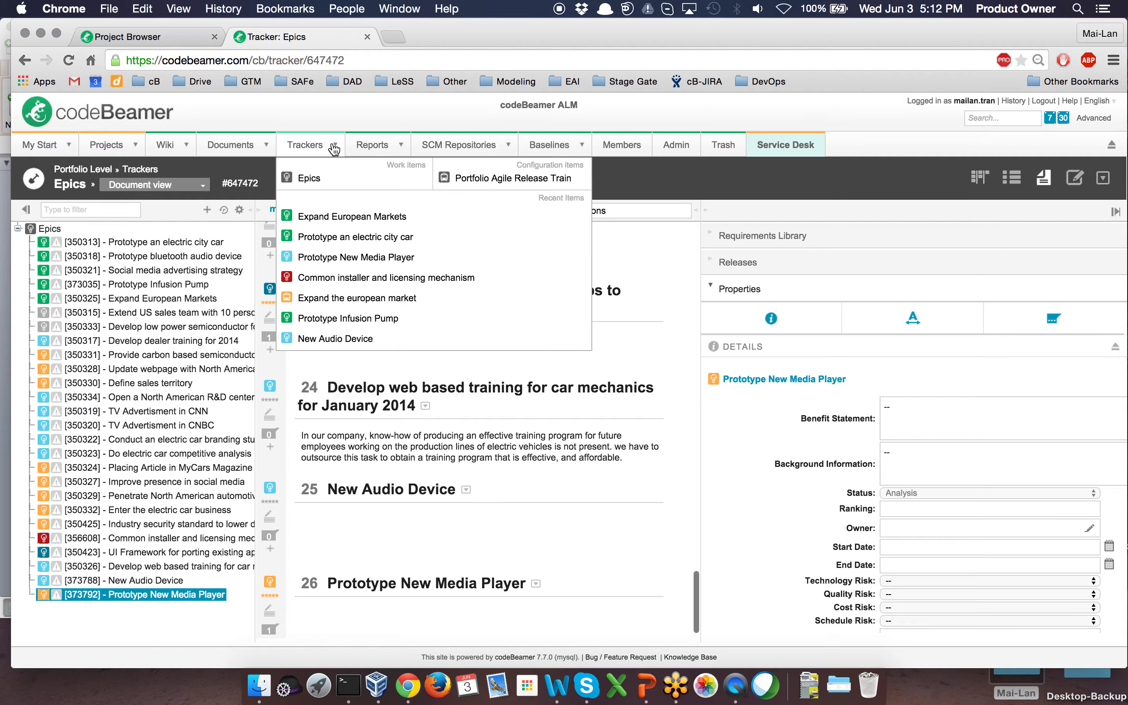
{"action": "left_click", "coordinate": [510, 179]}
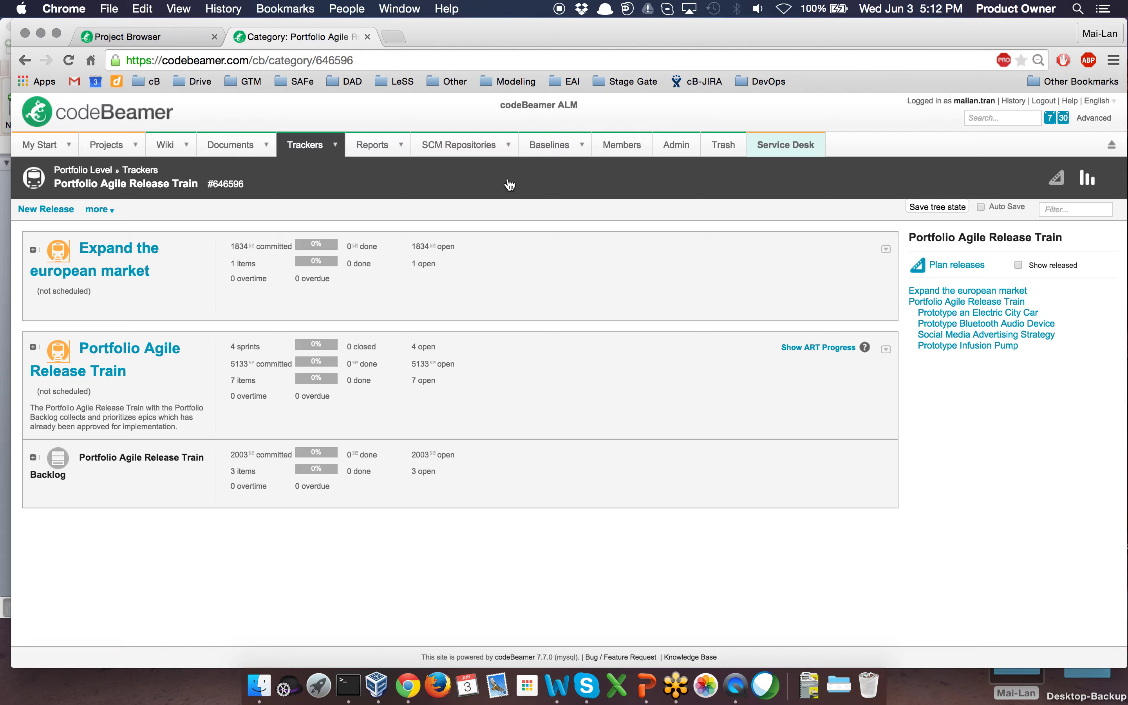
{"action": "left_click", "coordinate": [33, 251]}
{"action": "left_click", "coordinate": [33, 362]}
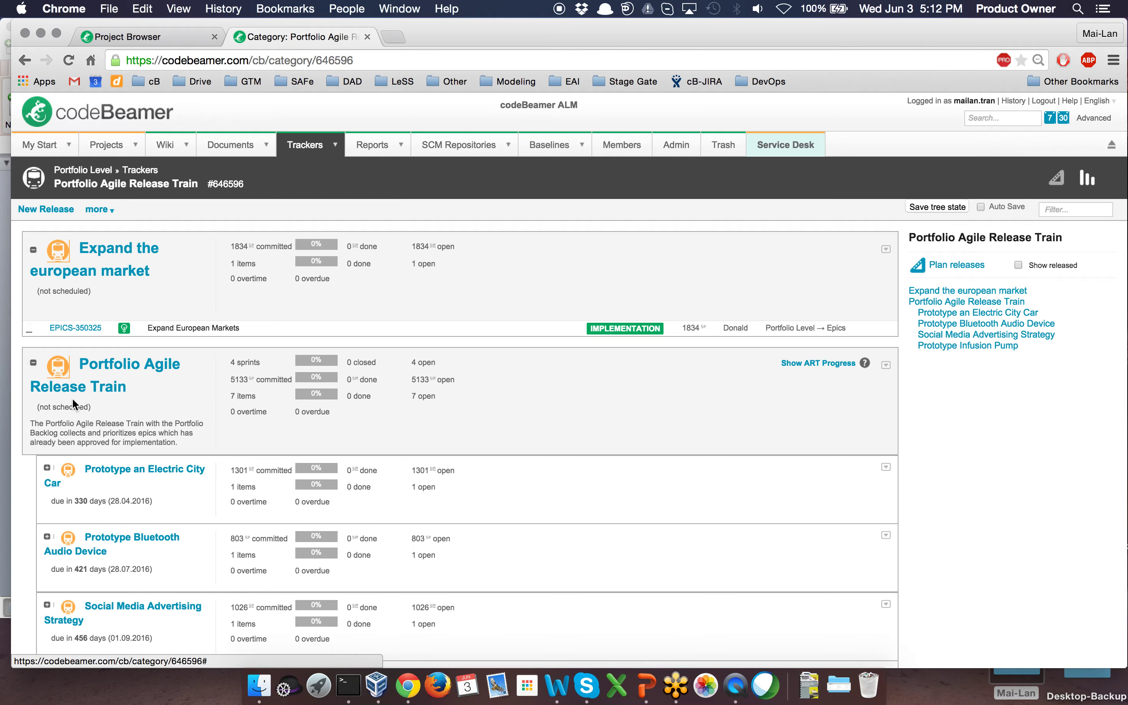
Step: Expand the Portfolio Agile Release Train Backlog and review the items it contains
{"action": "scroll", "coordinate": [164, 517], "scroll_direction": "down", "scroll_amount": 5}
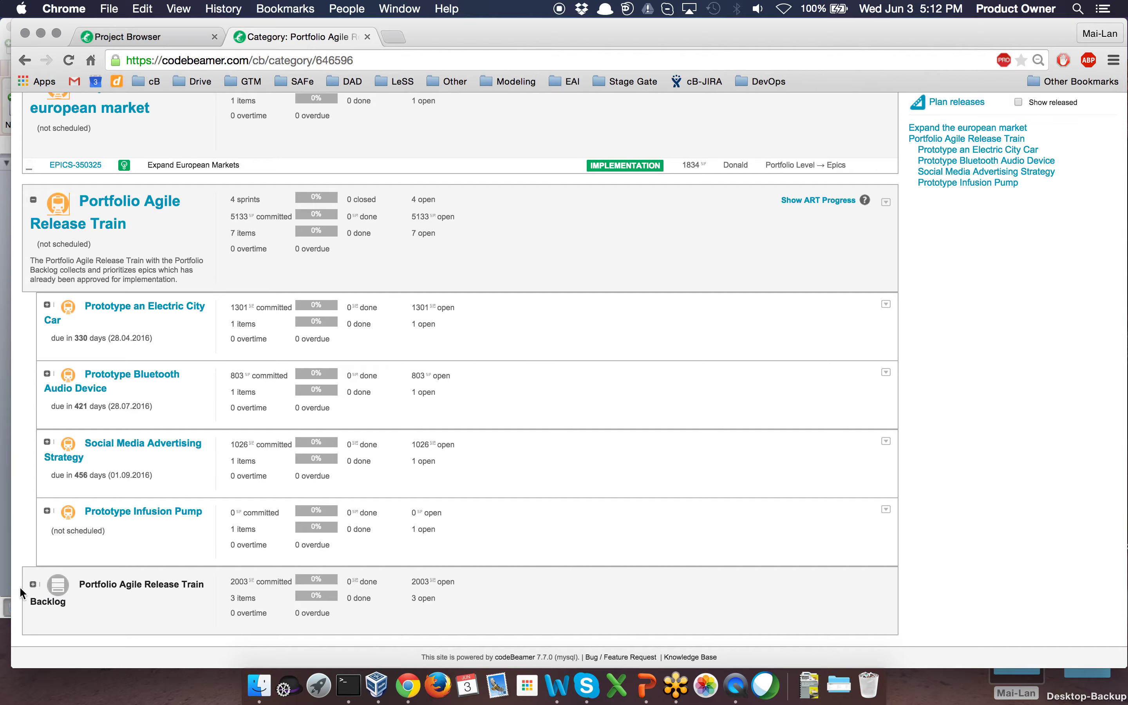
{"action": "left_click", "coordinate": [33, 584]}
{"action": "scroll", "coordinate": [228, 595], "scroll_direction": "down", "scroll_amount": 2}
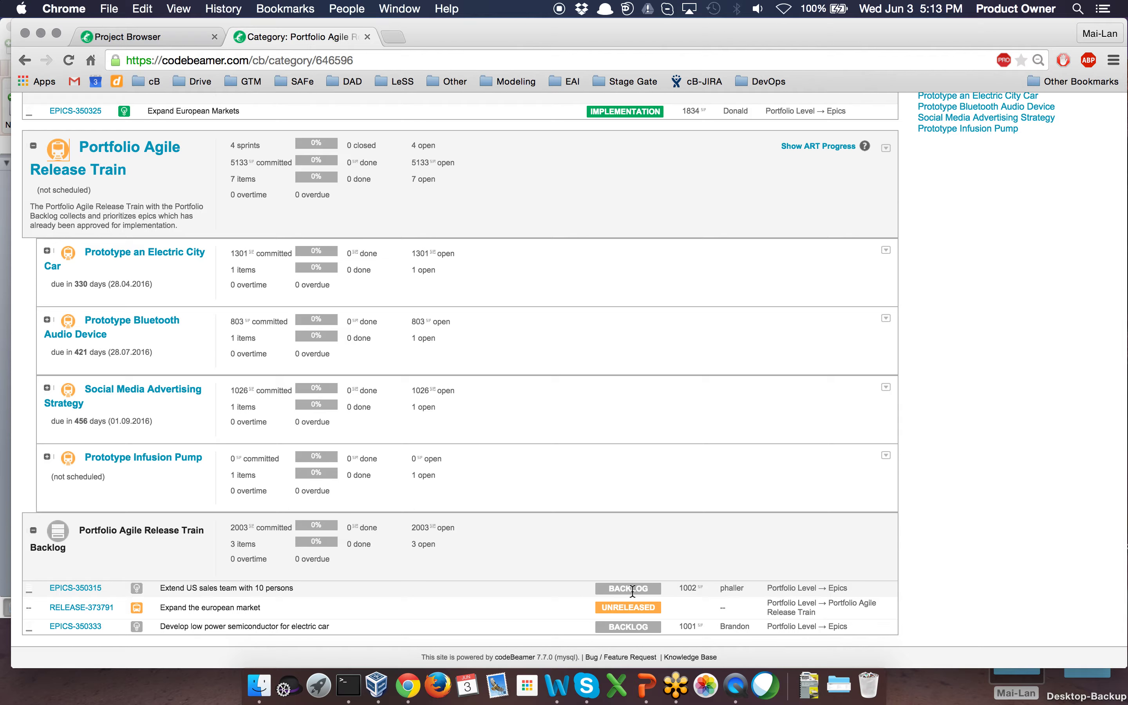
{"action": "scroll", "coordinate": [685, 413], "scroll_direction": "up", "scroll_amount": 2}
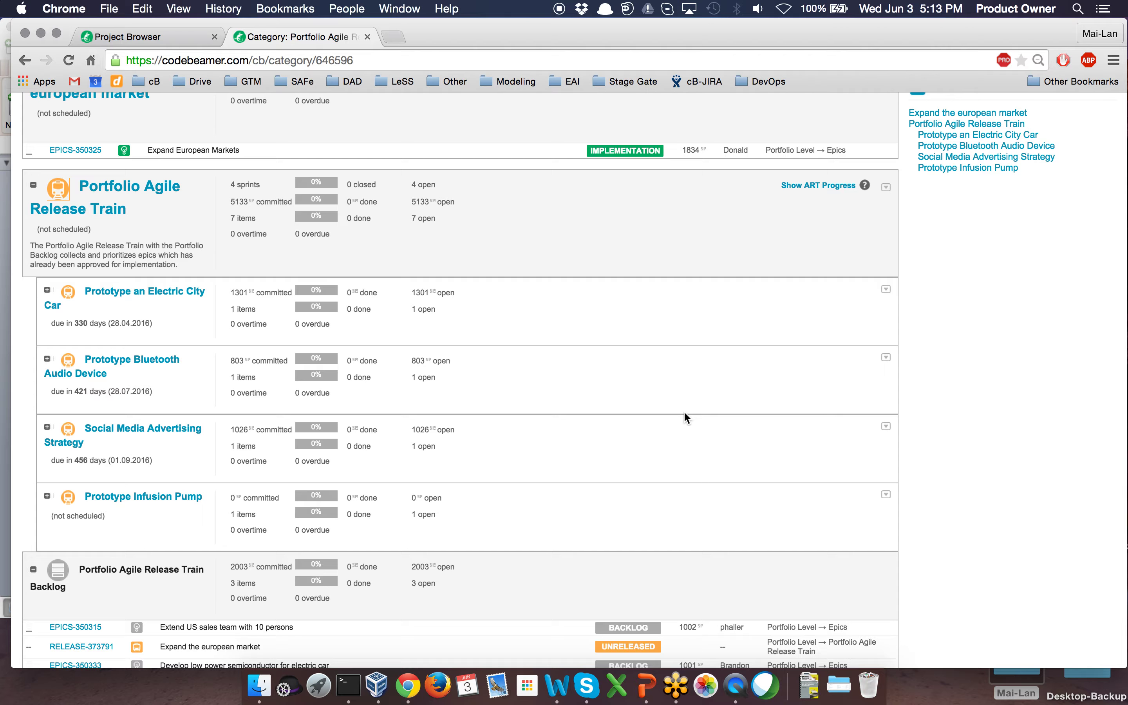
Step: Open the planner for the Portfolio Agile Release Train, filter it to the release of that name, and clear the filter
{"action": "scroll", "coordinate": [684, 411], "scroll_direction": "up", "scroll_amount": 8}
{"action": "left_click", "coordinate": [1056, 182]}
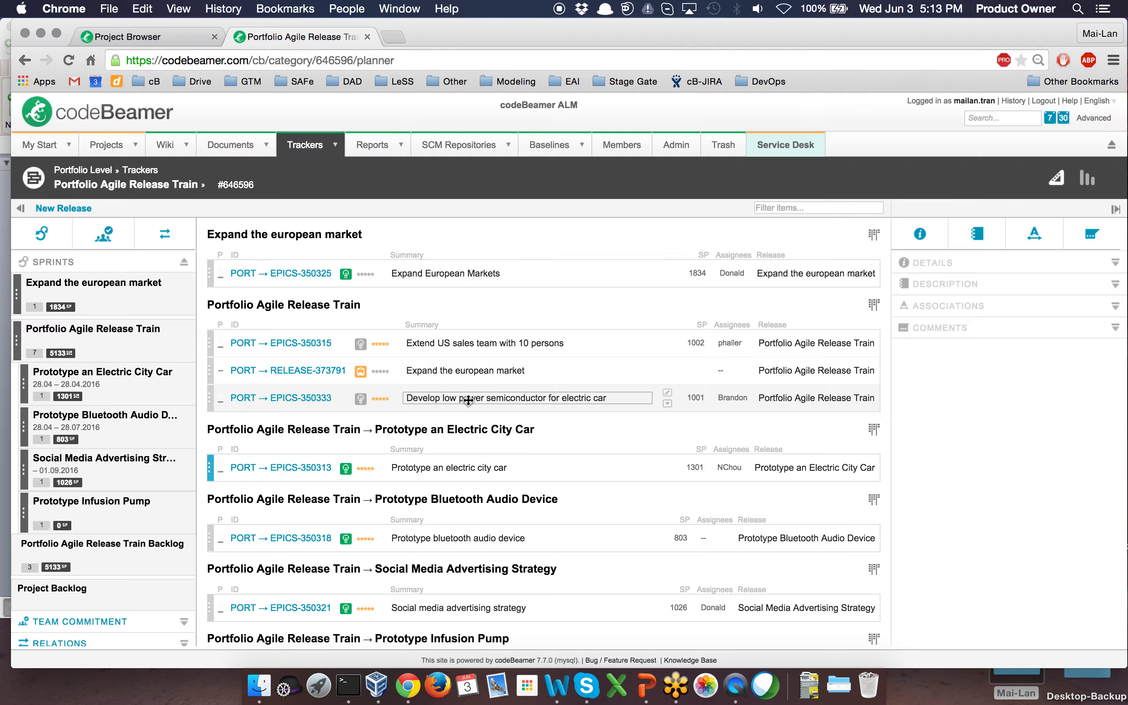
{"action": "scroll", "coordinate": [468, 400], "scroll_direction": "down", "scroll_amount": 3}
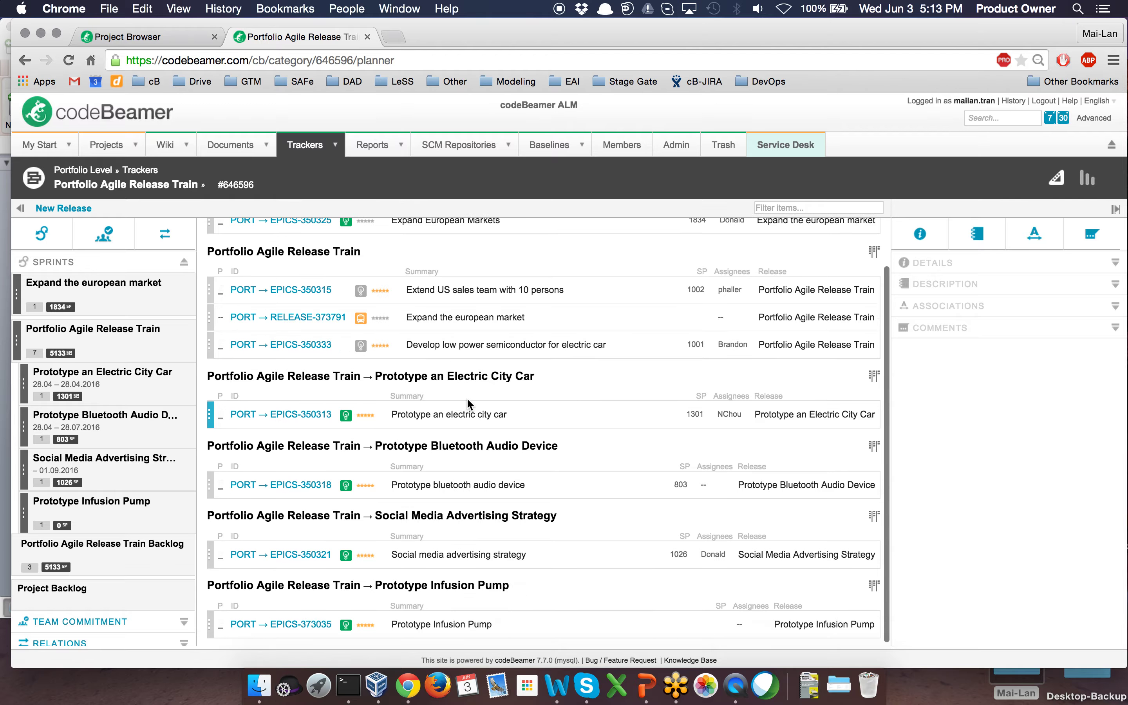
{"action": "left_click", "coordinate": [122, 346]}
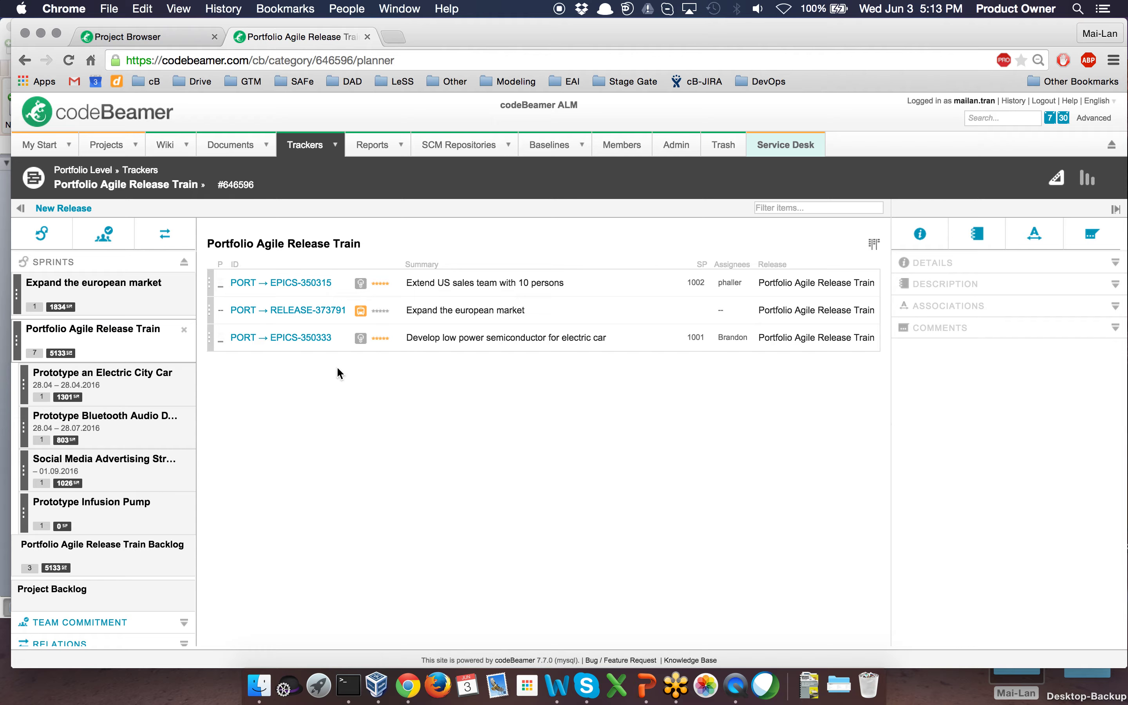
{"action": "left_click", "coordinate": [89, 344]}
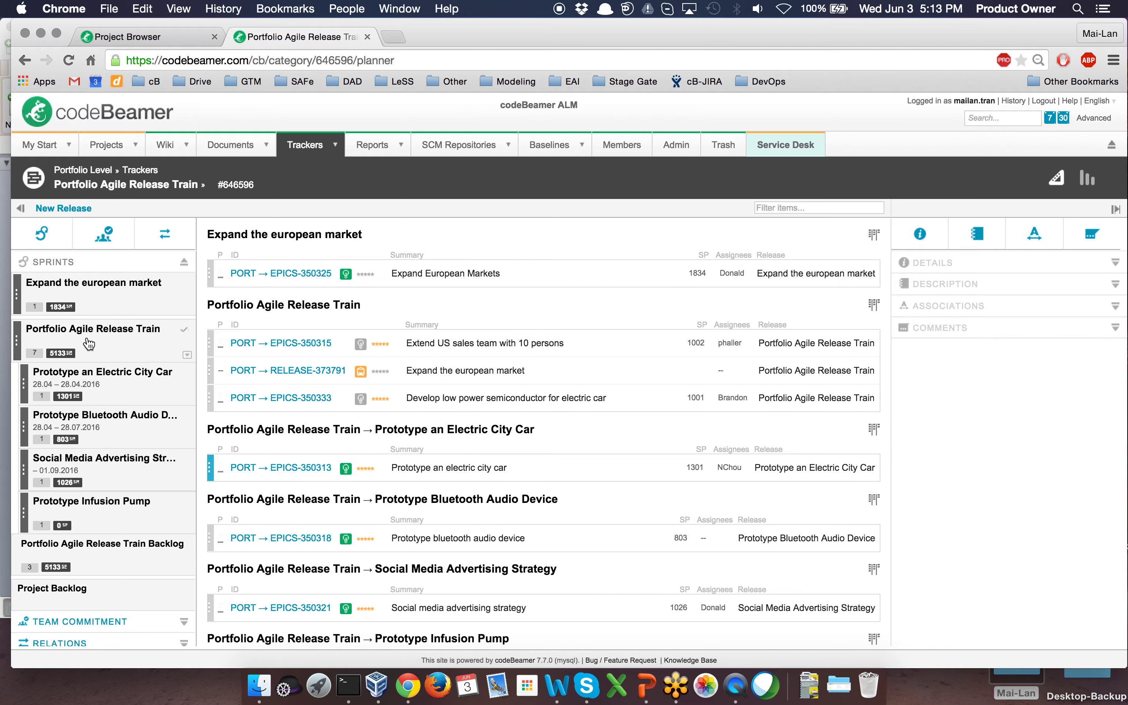
Step: Move "Expand the european market" above "Extend US sales team with 10 persons" and set its story points to 2000
{"action": "scroll", "coordinate": [432, 406], "scroll_direction": "down", "scroll_amount": 2}
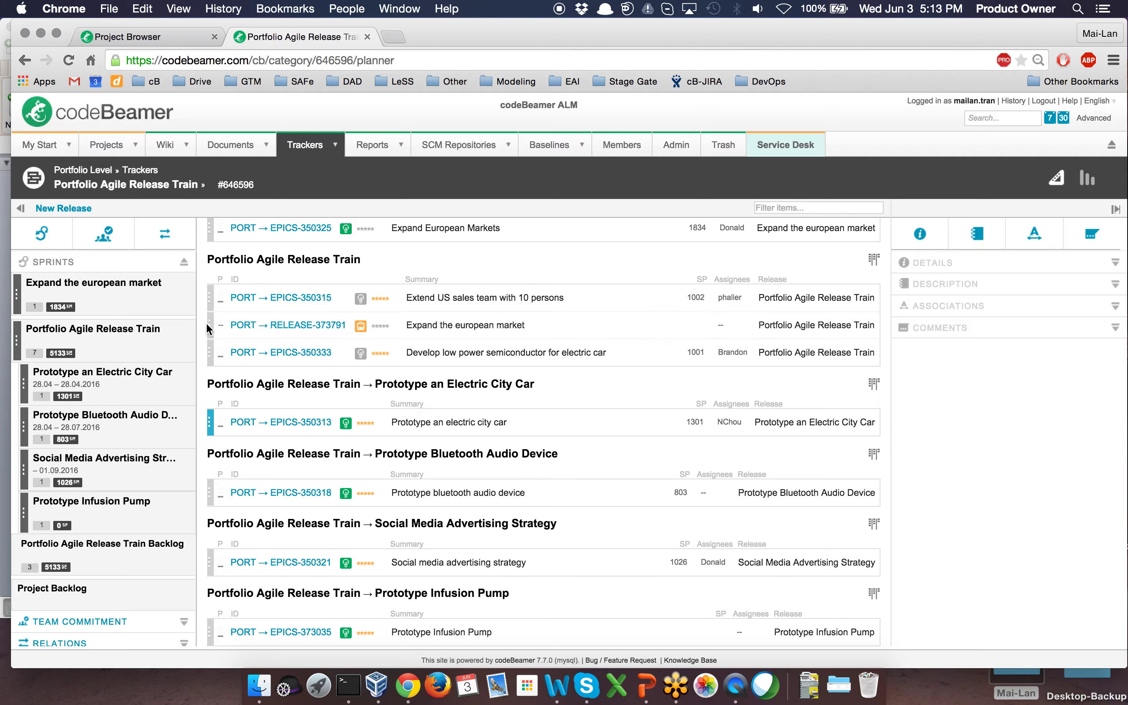
{"action": "mouse_move", "coordinate": [214, 320]}
{"action": "left_mouse_down"}
{"action": "mouse_move", "coordinate": [213, 298]}
{"action": "mouse_move", "coordinate": [214, 327]}
{"action": "mouse_move", "coordinate": [213, 315]}
{"action": "left_mouse_up"}
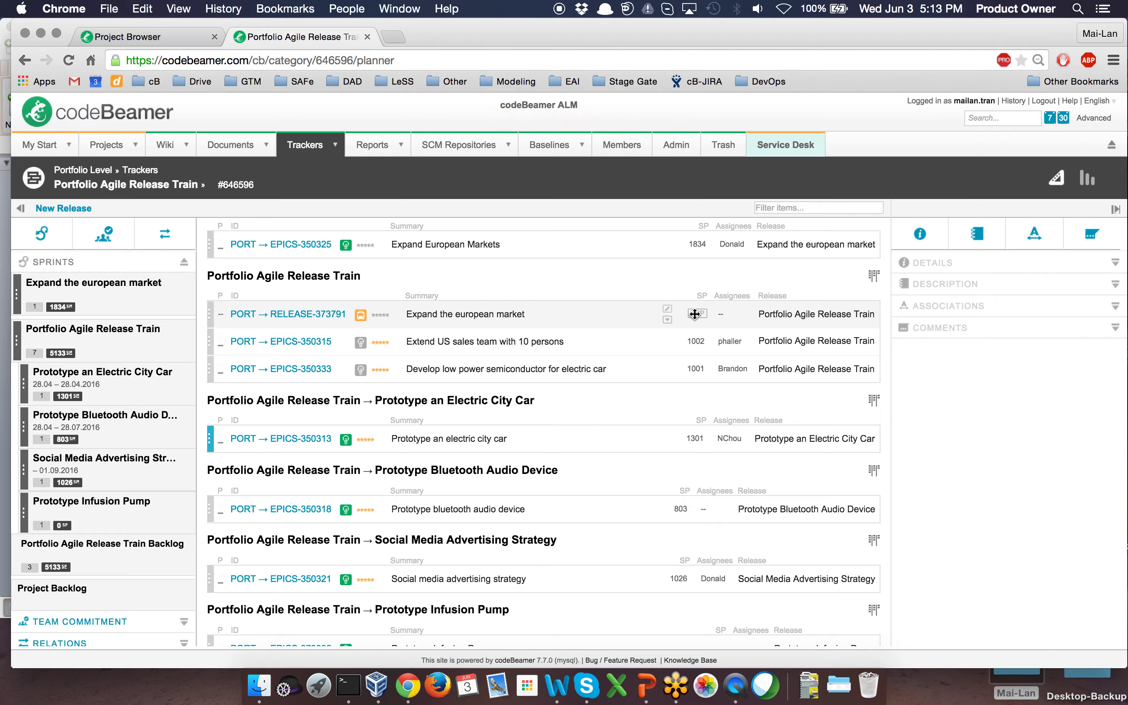
{"action": "left_click", "coordinate": [695, 314]}
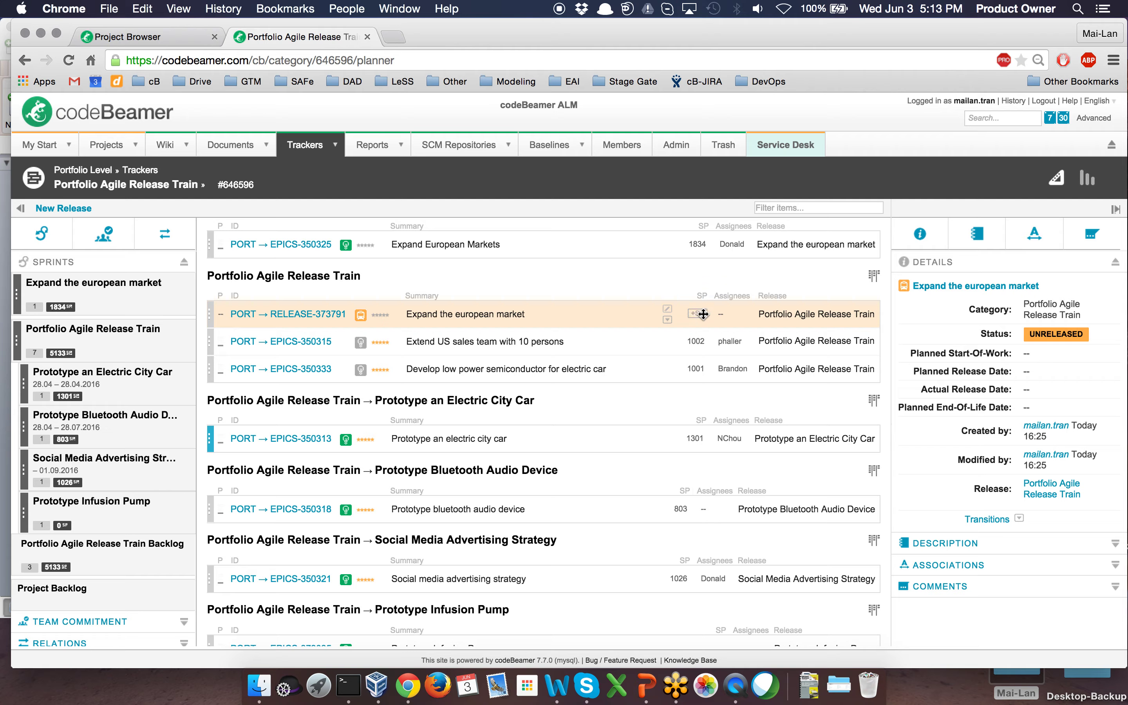
{"action": "left_click", "coordinate": [697, 313]}
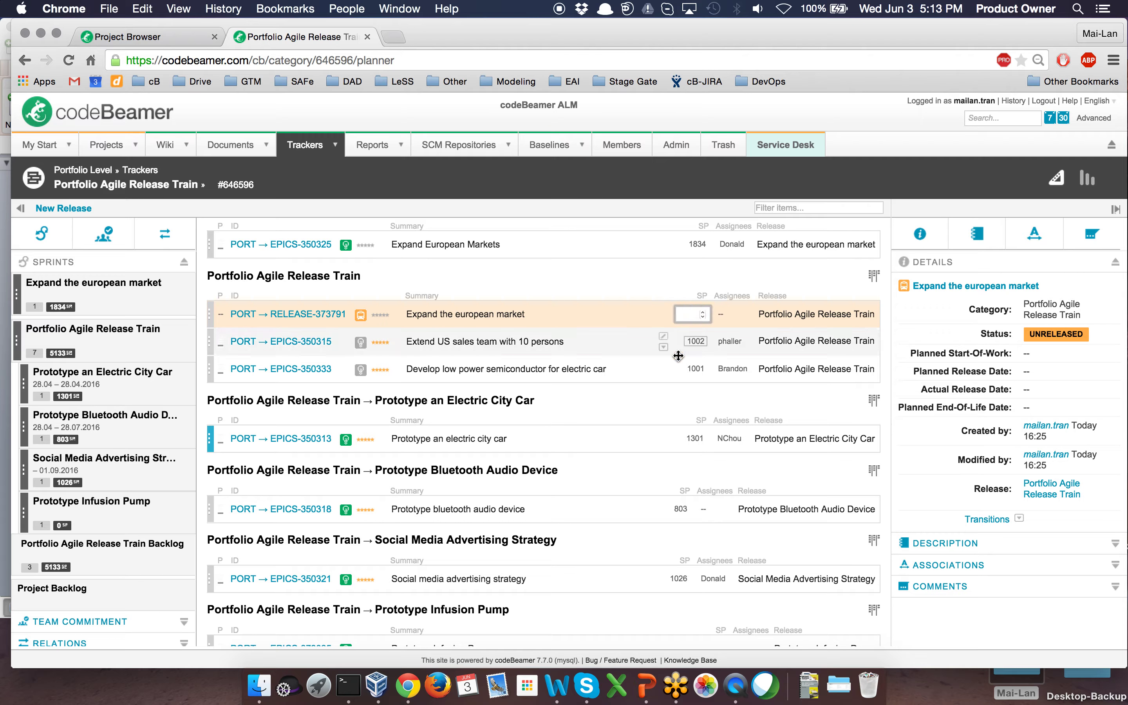
{"action": "type", "text": "2000"}
{"action": "key", "text": "Return"}
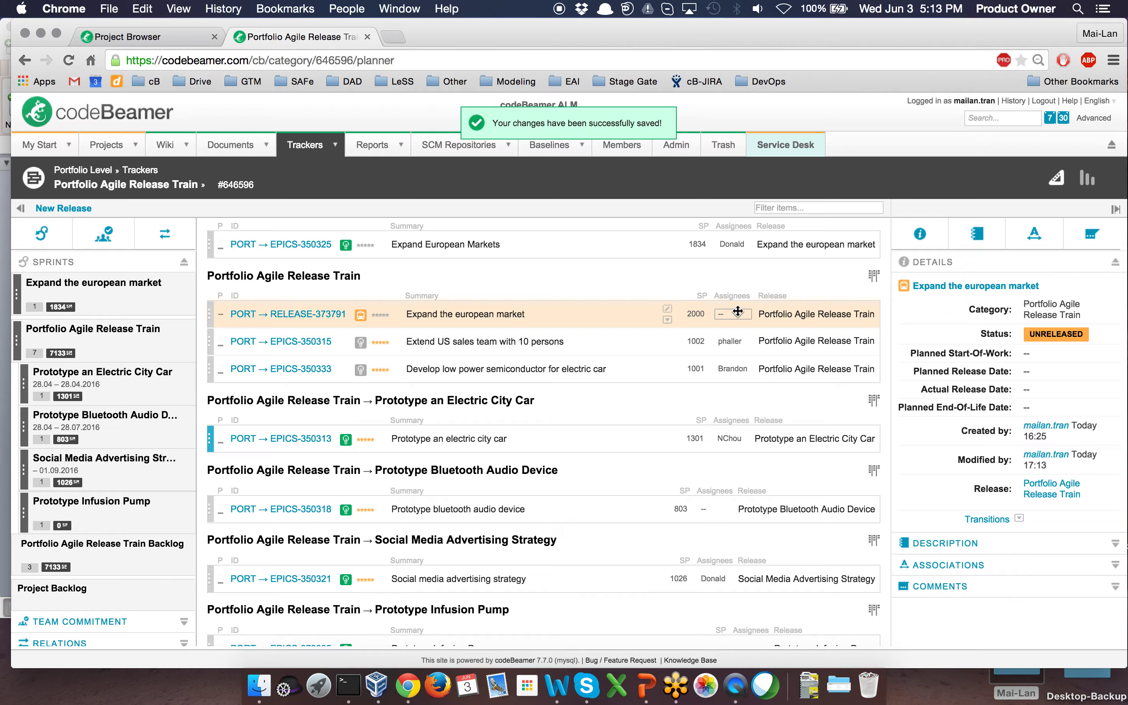
Step: Assign the "Expand the european market" item to the logged-in user's account and save the assignee
{"action": "left_click", "coordinate": [738, 313]}
{"action": "type", "text": "mailan"}
{"action": "left_click", "coordinate": [669, 341]}
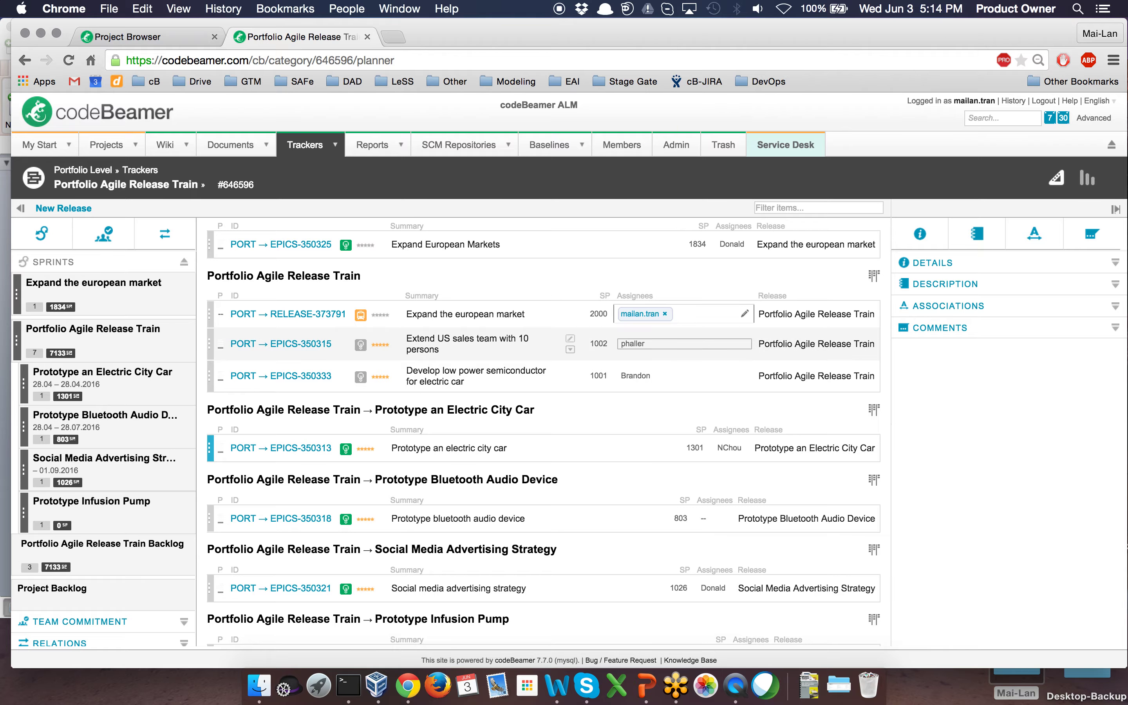
{"action": "key", "text": "Return"}
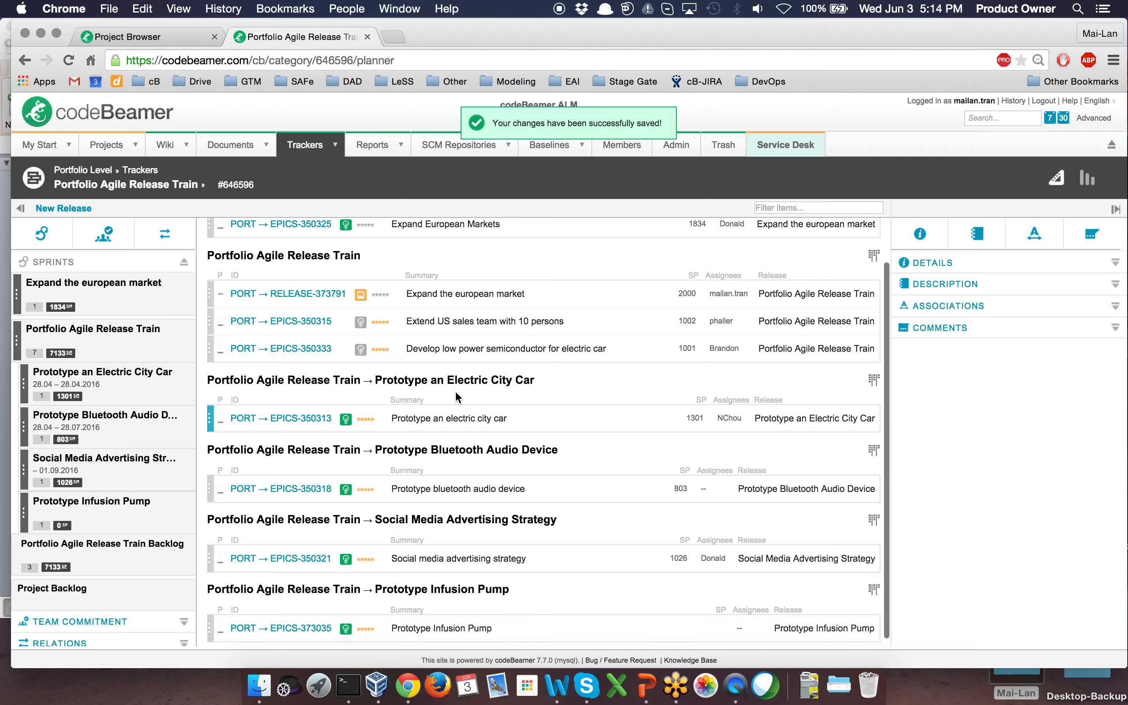
Step: Move the "Expand the european market" release item into the Prototype Bluetooth Audio Device sprint
{"action": "scroll", "coordinate": [456, 397], "scroll_direction": "up", "scroll_amount": 2}
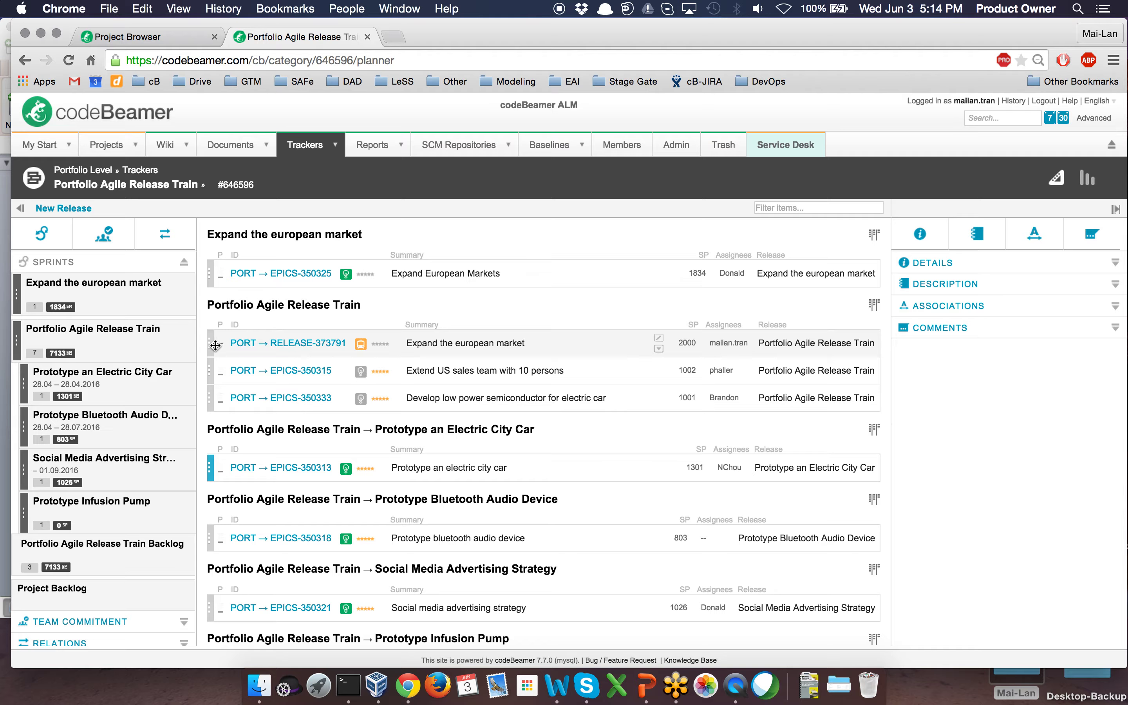
{"action": "left_click_drag", "start_coordinate": [215, 343], "coordinate": [117, 430]}
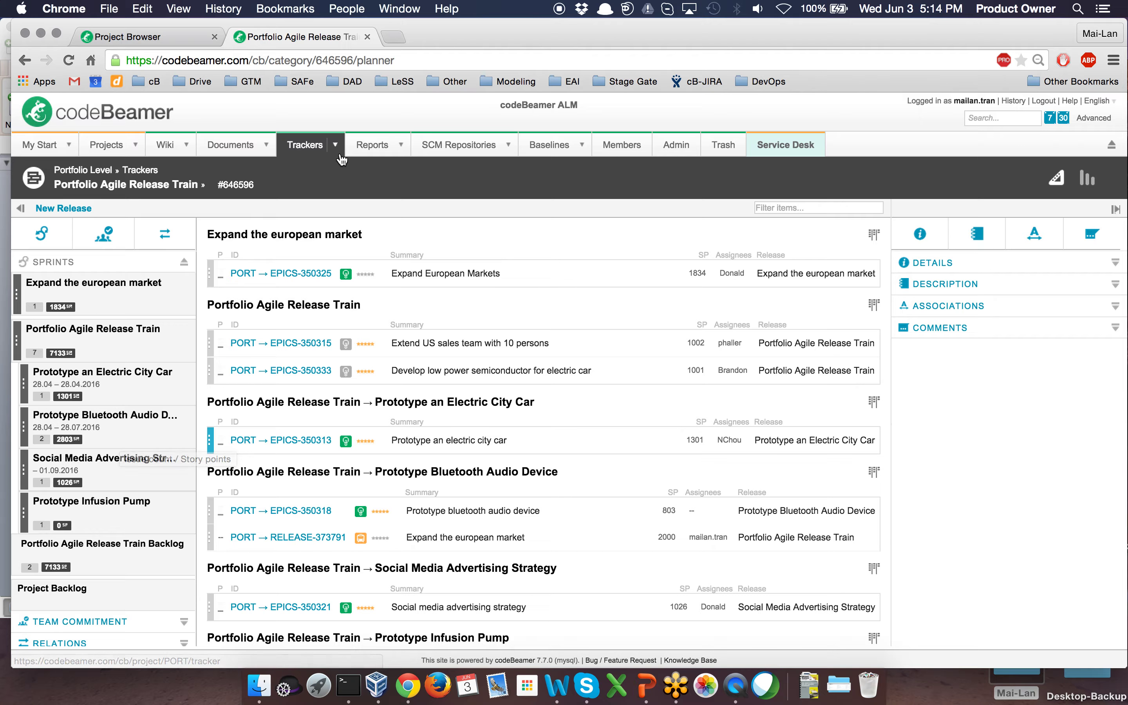
Step: Open the Epics tracker of the Portfolio Level project in its cardboard view
{"action": "left_click", "coordinate": [336, 145]}
{"action": "left_click", "coordinate": [322, 179]}
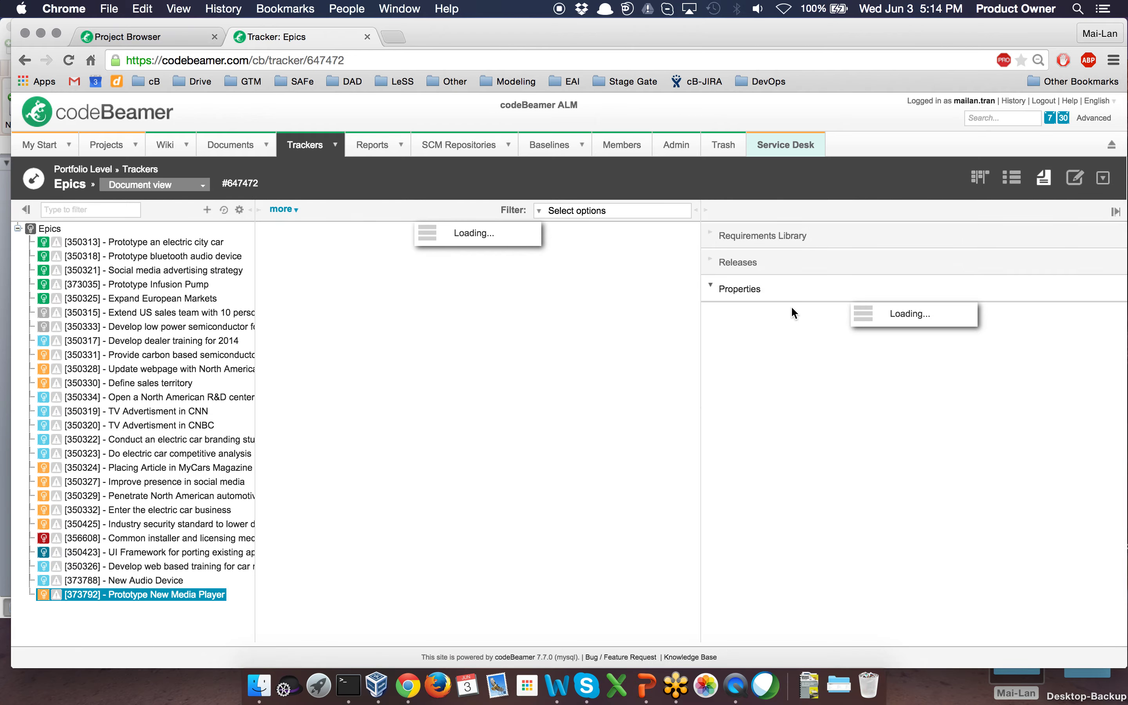
{"action": "left_click", "coordinate": [978, 178]}
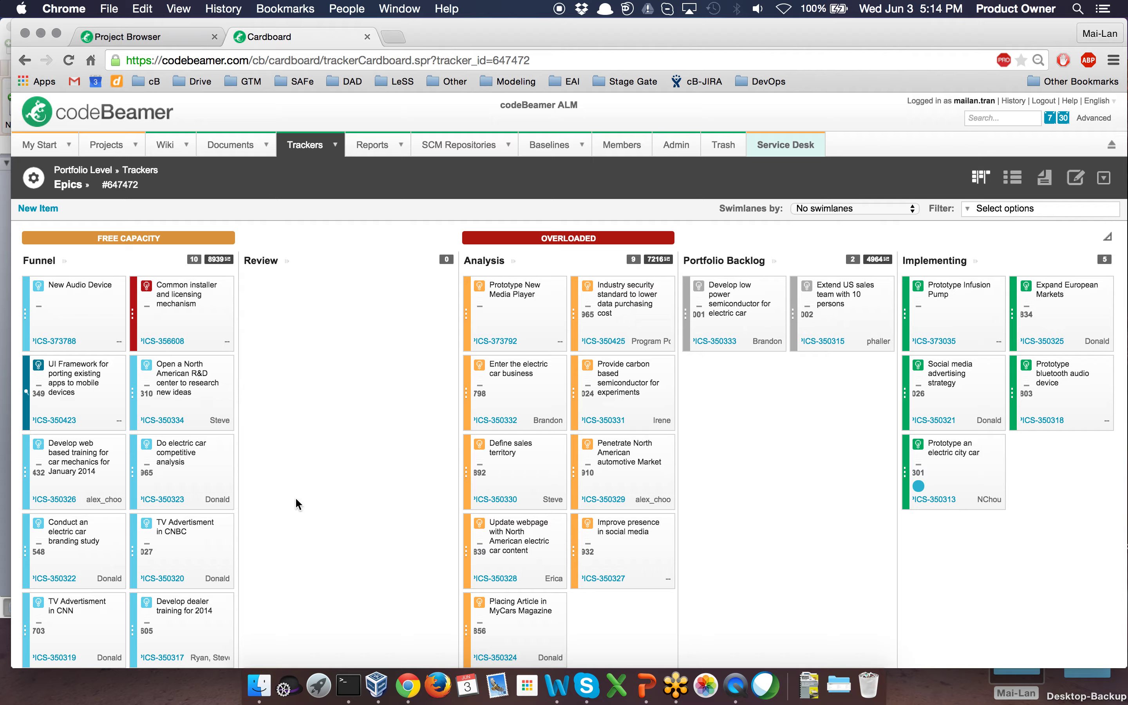
Step: Reject the Funnel epic "Open a North American R&D center to research new ideas" to To Be Clarified, and move it on to another Funnel status
{"action": "scroll", "coordinate": [296, 499], "scroll_direction": "down", "scroll_amount": 2}
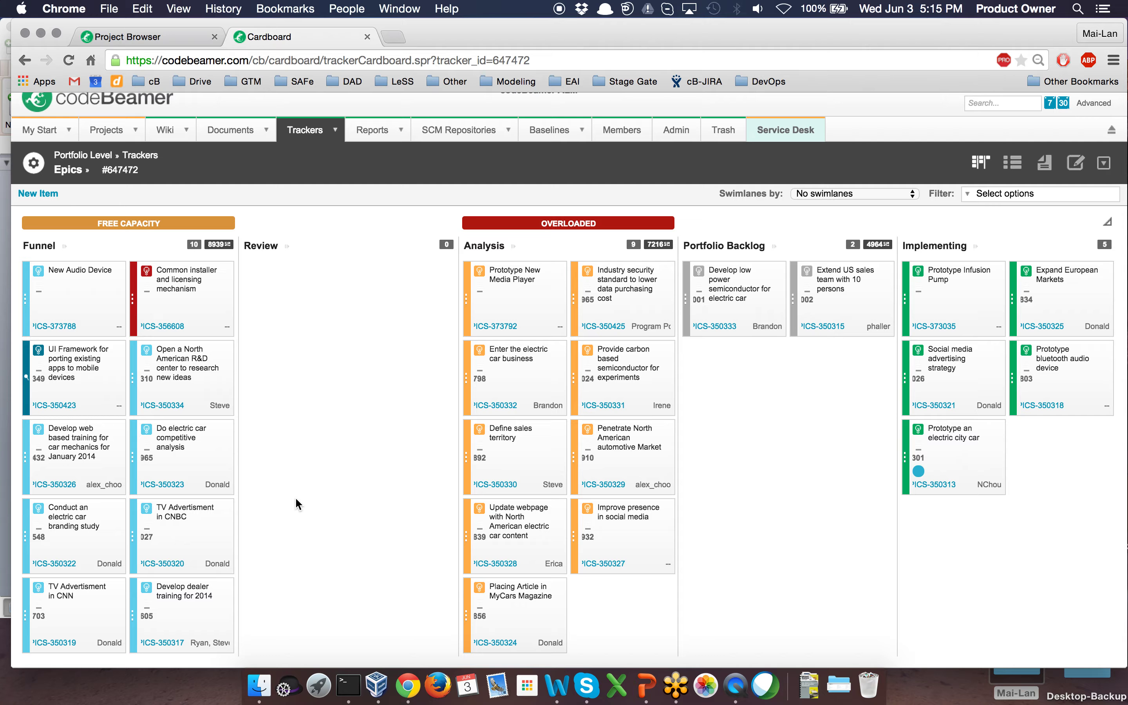
{"action": "scroll", "coordinate": [298, 436], "scroll_direction": "down", "scroll_amount": 1}
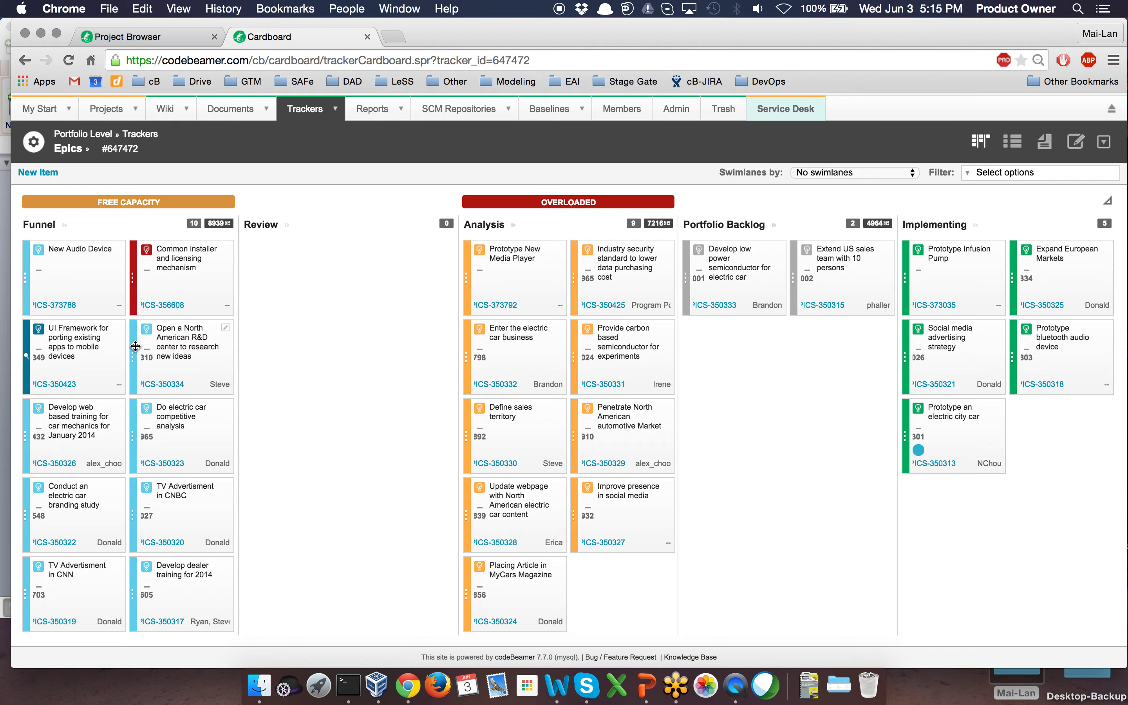
{"action": "left_click_drag", "start_coordinate": [136, 346], "coordinate": [128, 477]}
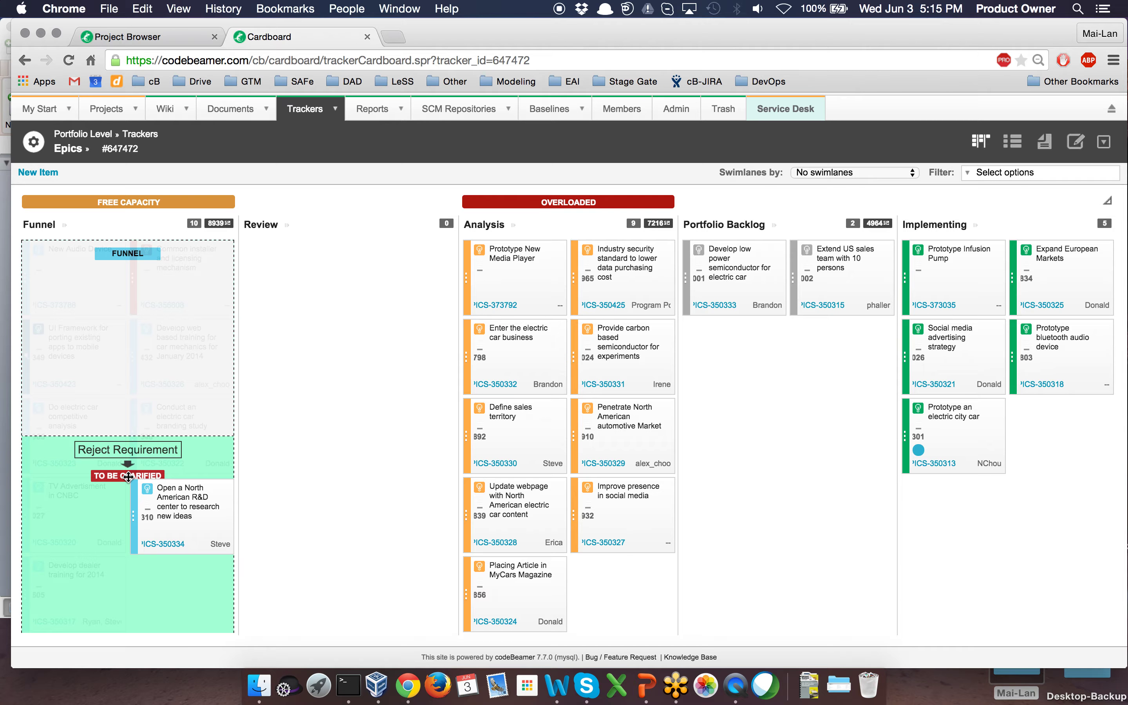
{"action": "left_click_drag", "start_coordinate": [128, 477], "coordinate": [123, 488]}
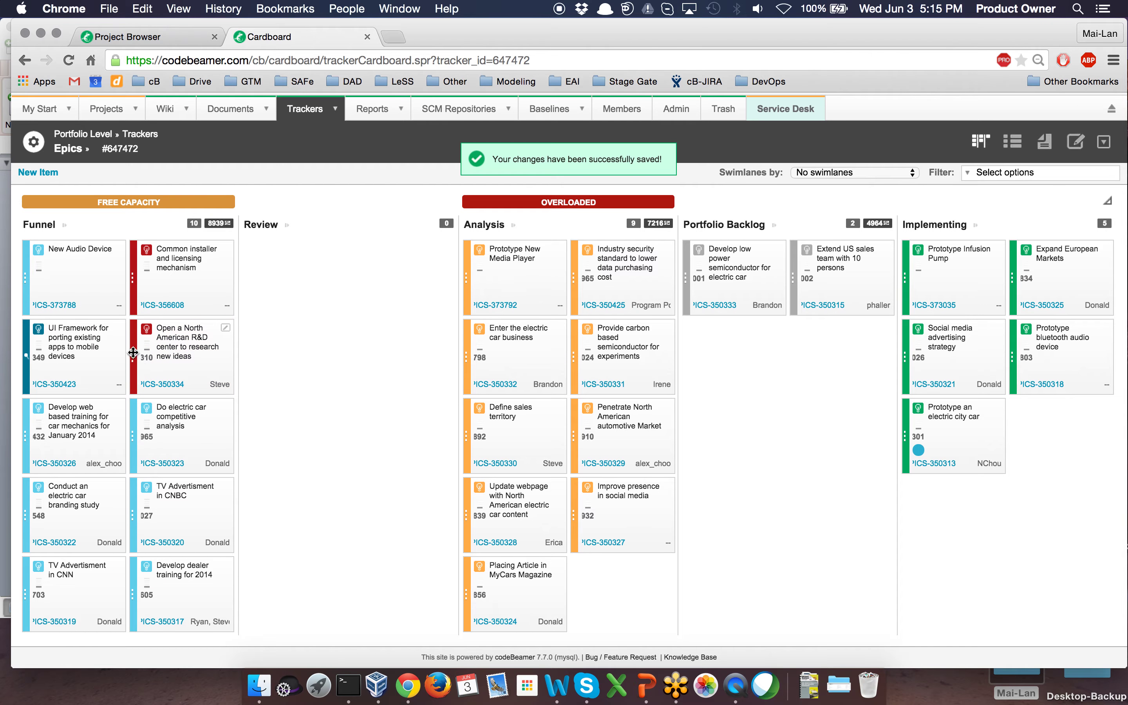
{"action": "left_click_drag", "start_coordinate": [133, 350], "coordinate": [113, 512]}
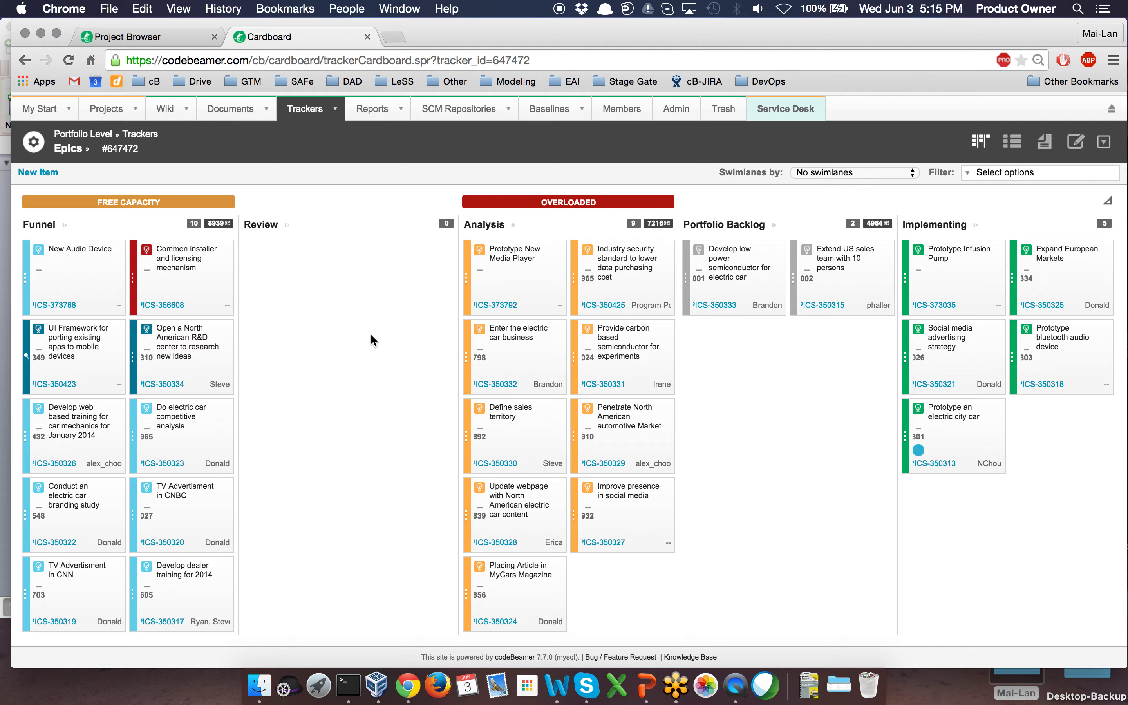
Step: Return to the document view of the Epics tracker and open the "Prototype an electric city car" epic
{"action": "left_click", "coordinate": [335, 109]}
{"action": "left_click", "coordinate": [319, 139]}
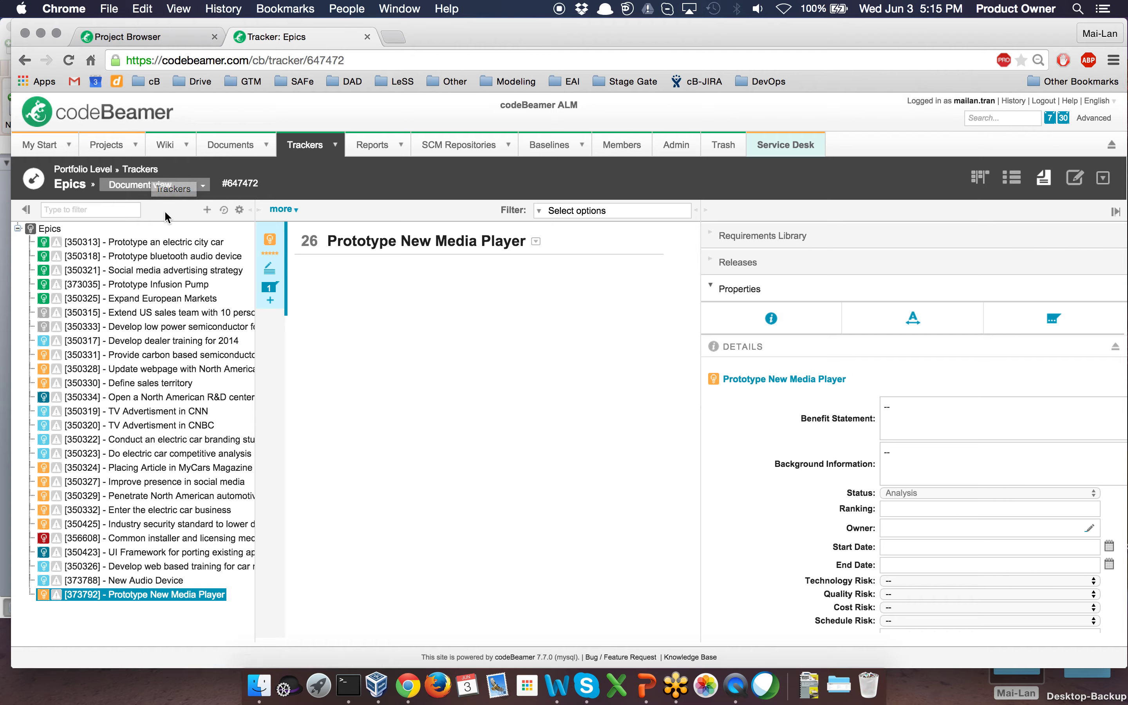
{"action": "left_click", "coordinate": [52, 230]}
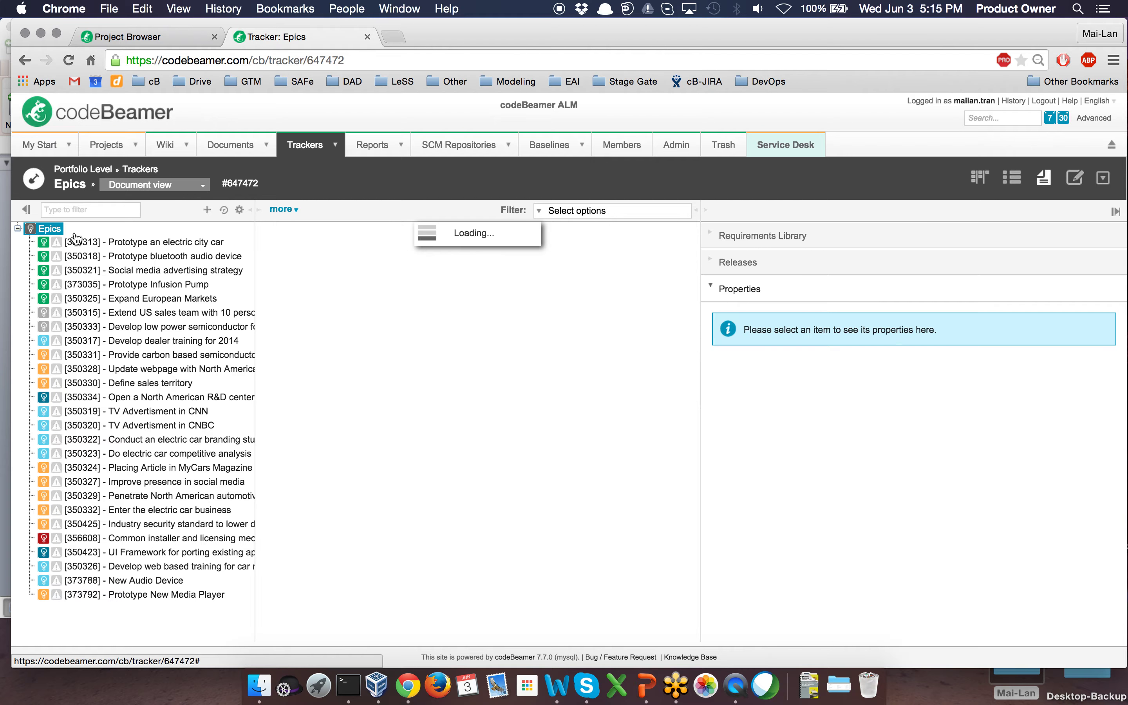
{"action": "left_click", "coordinate": [146, 245]}
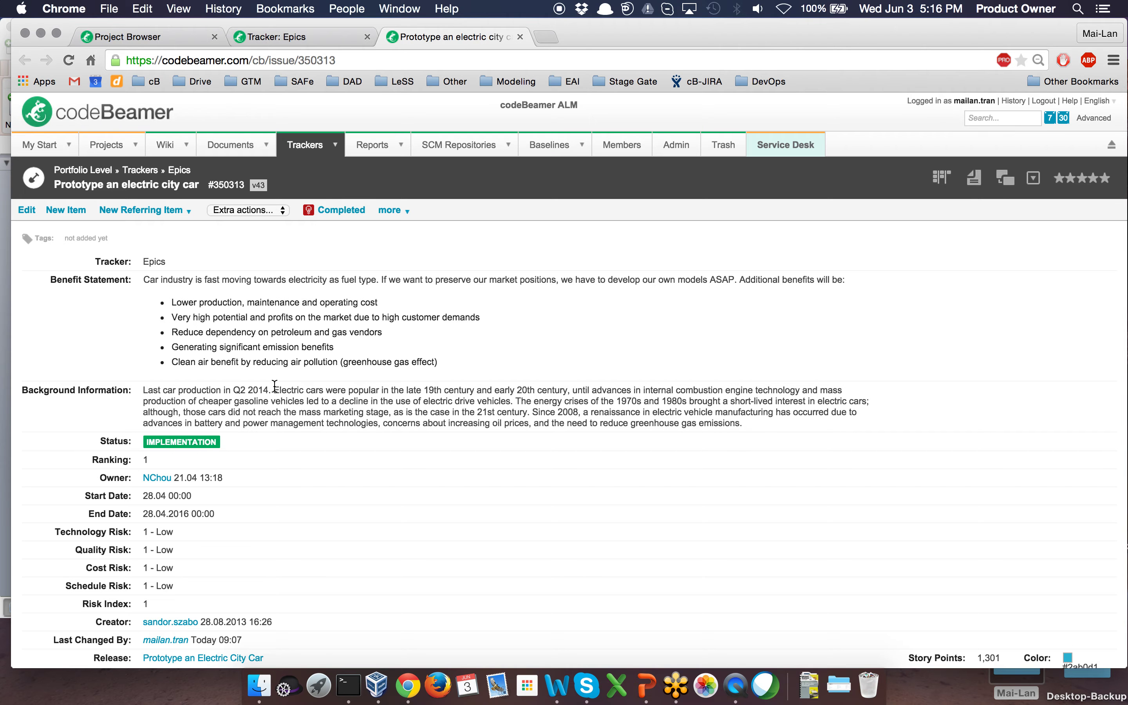
Step: Create a referring item in the Program Level's Program Epics with summary "Program Epic for Electric City Car" and description "Program Epic", and save it
{"action": "scroll", "coordinate": [275, 385], "scroll_direction": "down", "scroll_amount": 2}
{"action": "left_click", "coordinate": [166, 167]}
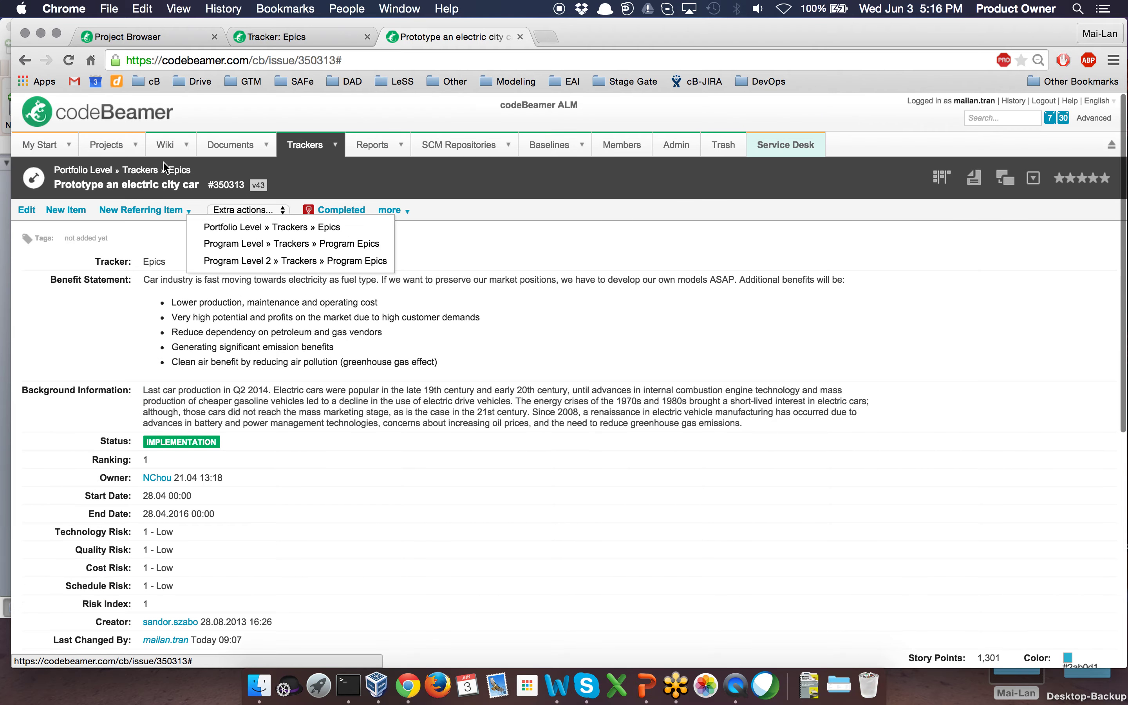
{"action": "left_click", "coordinate": [256, 251]}
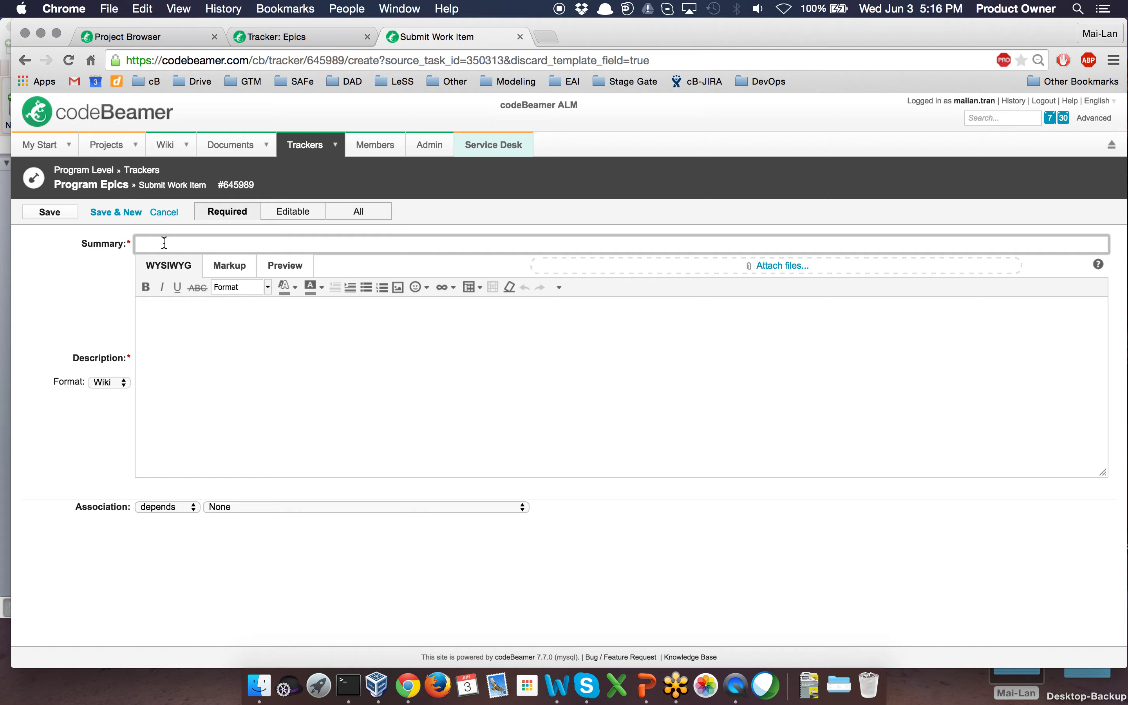
{"action": "type", "text": "Pro"}
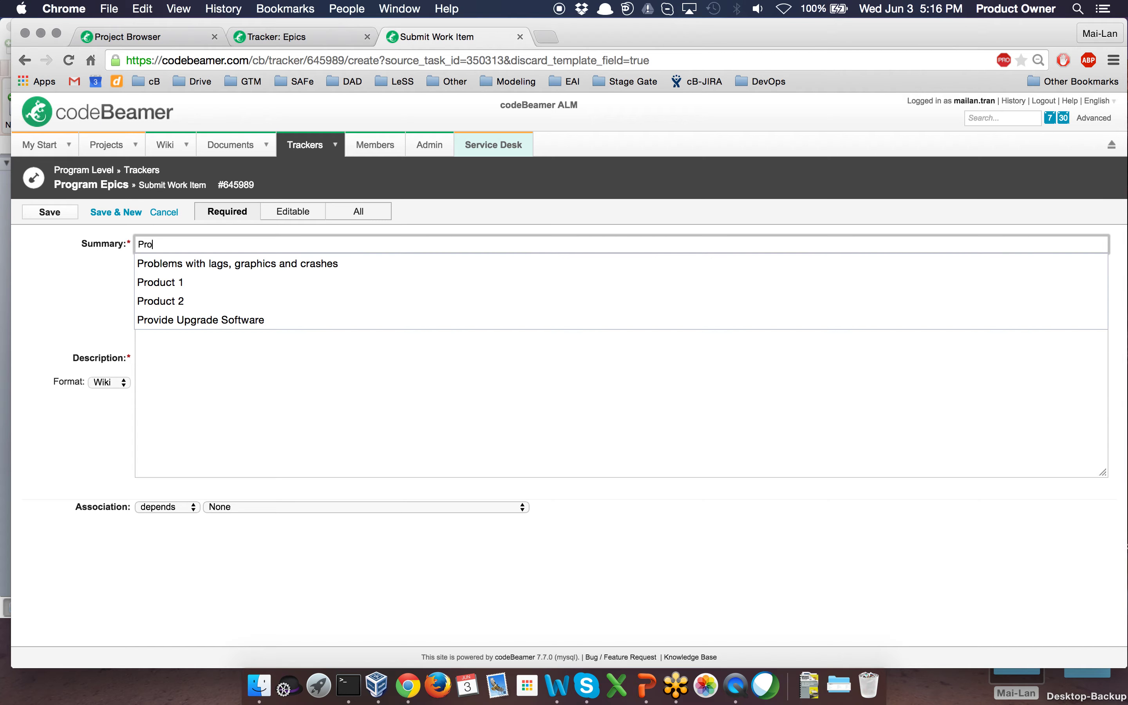
{"action": "type", "text": "gram Epic for"}
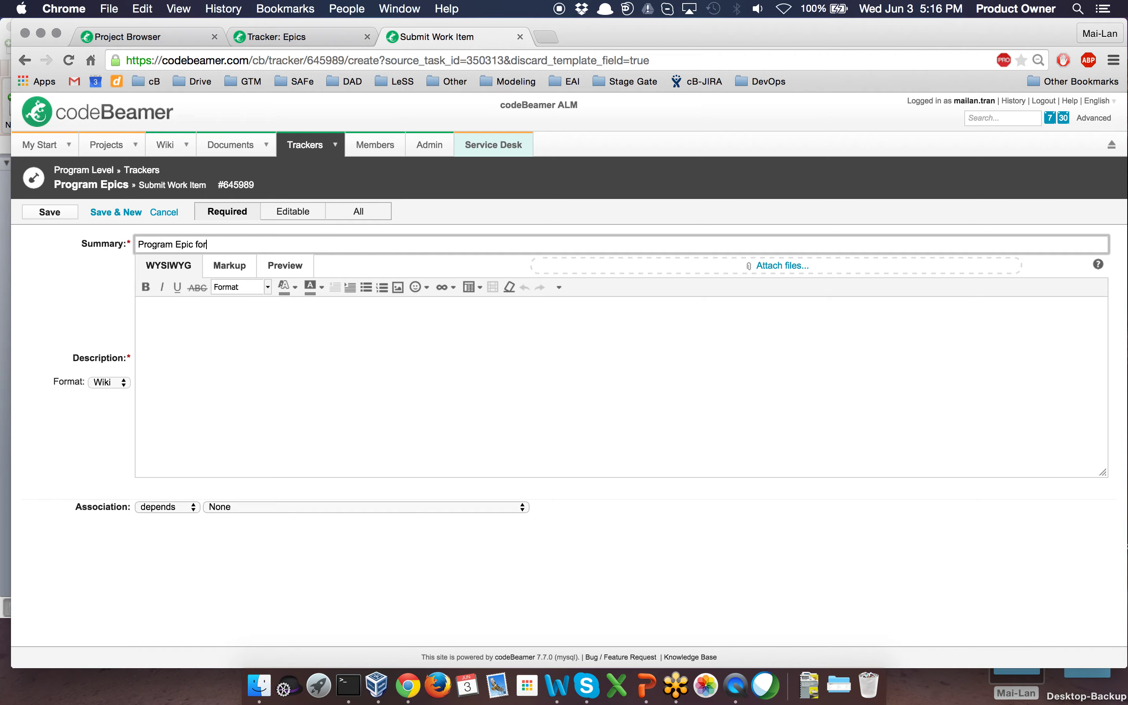
{"action": "type", "text": " Electric City Car"}
{"action": "left_click", "coordinate": [275, 351]}
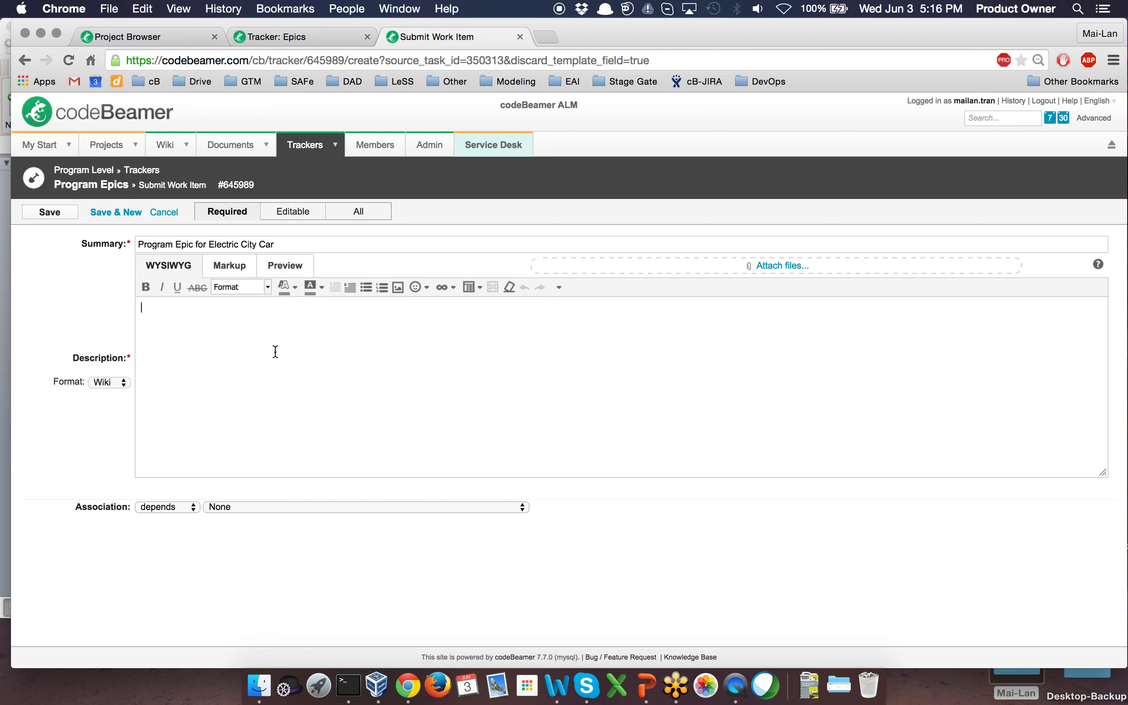
{"action": "type", "text": "Program Epic"}
{"action": "left_click", "coordinate": [54, 217]}
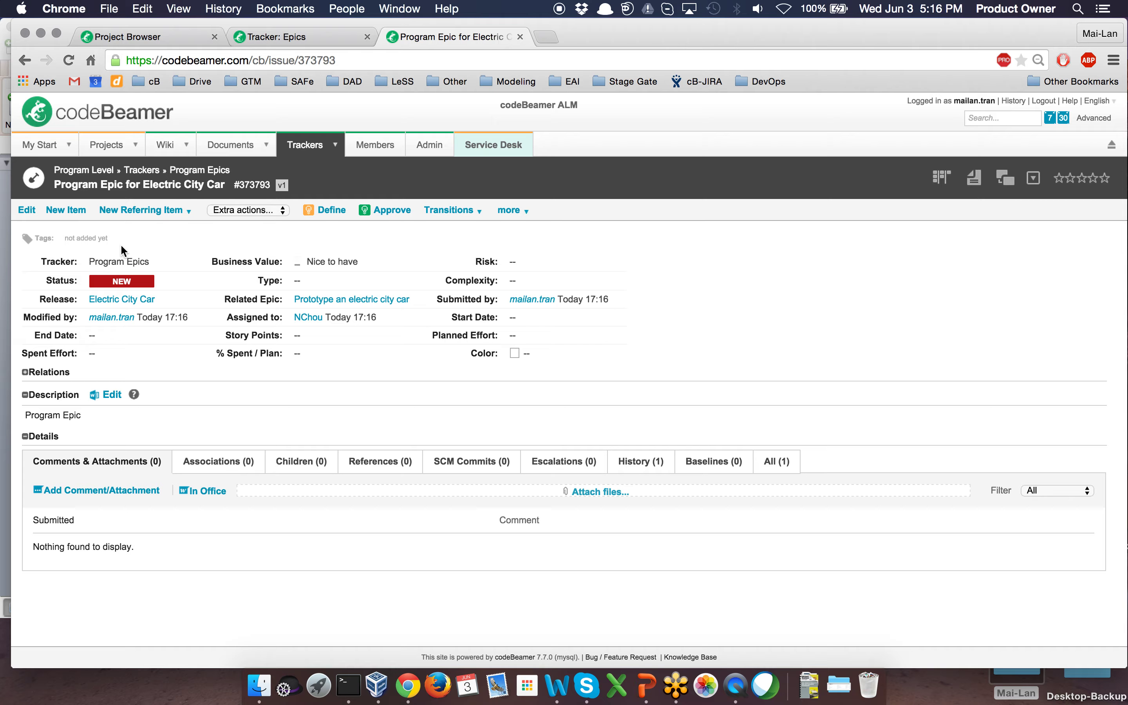
Step: Review the trackers in which a new referring item can be created for the program epic, without choosing one
{"action": "left_click", "coordinate": [172, 211]}
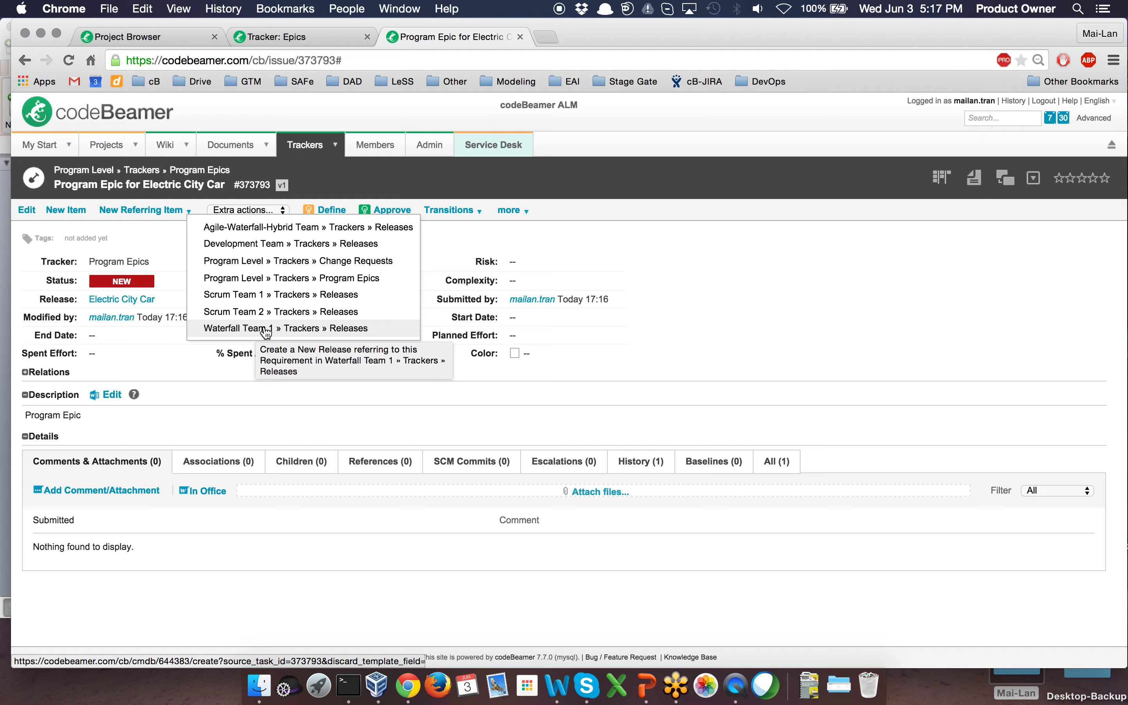
{"action": "left_click", "coordinate": [205, 419]}
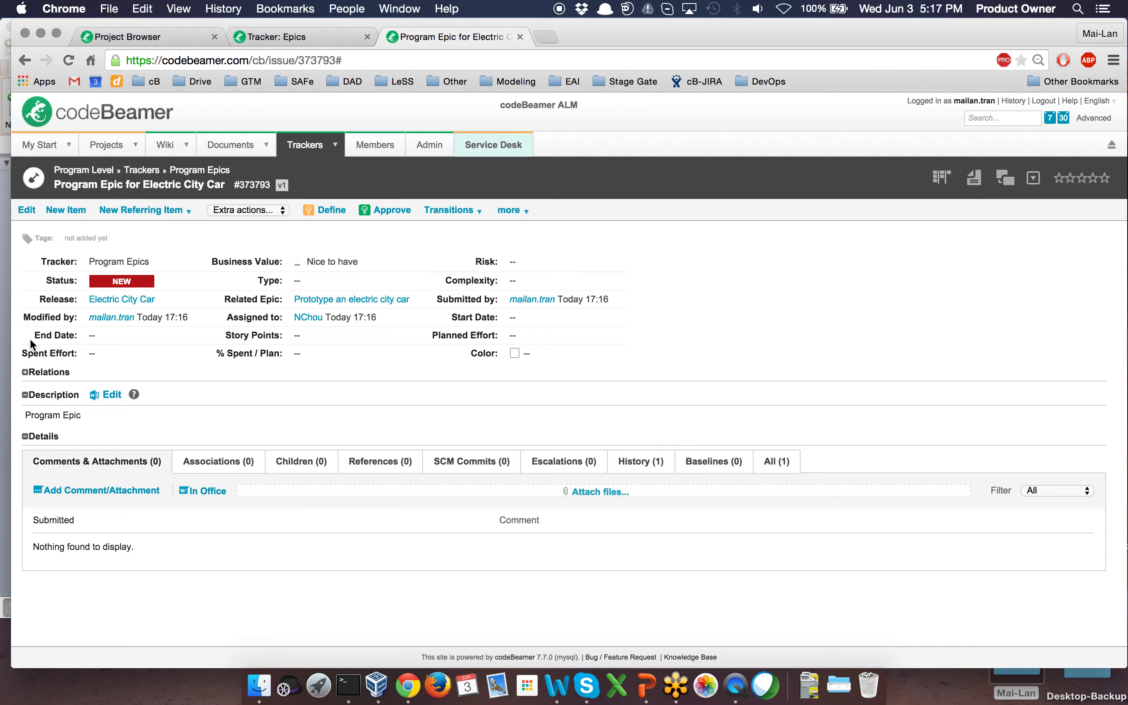
Step: Reopen the portfolio epic "Prototype an electric city car" and examine its relations to program epics and its comments
{"action": "left_click", "coordinate": [300, 37]}
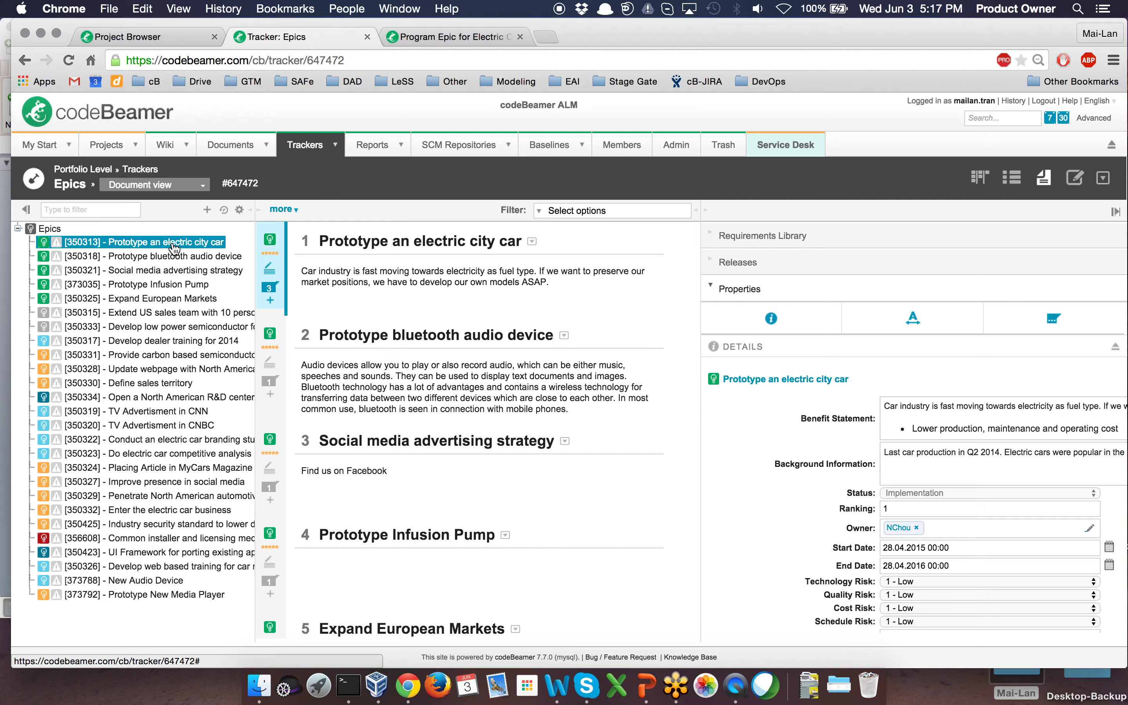
{"action": "double_click", "coordinate": [174, 247]}
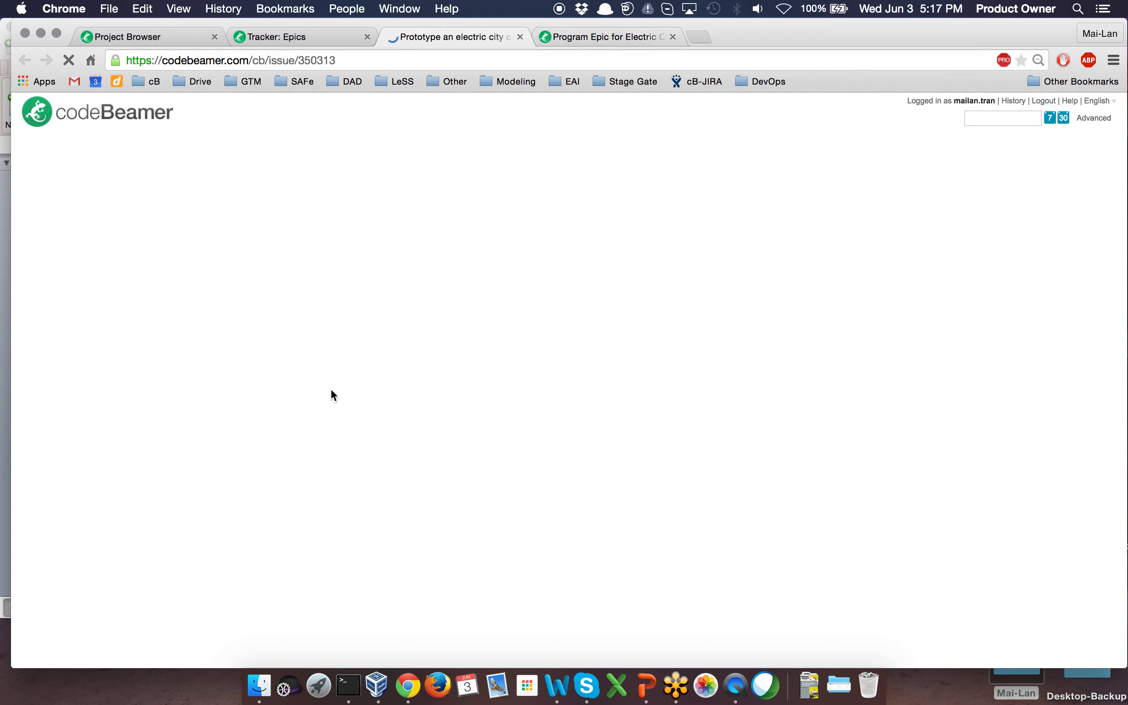
{"action": "scroll", "coordinate": [264, 308], "scroll_direction": "down", "scroll_amount": 5}
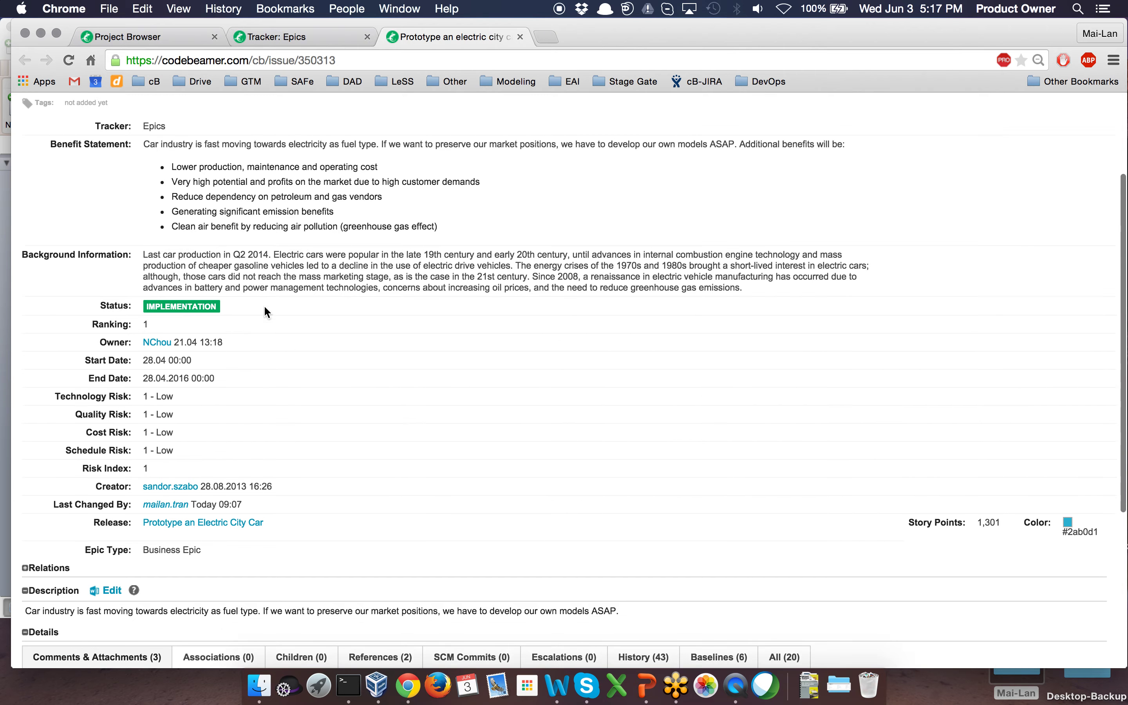
{"action": "scroll", "coordinate": [265, 312], "scroll_direction": "down", "scroll_amount": 5}
{"action": "left_click", "coordinate": [25, 455]}
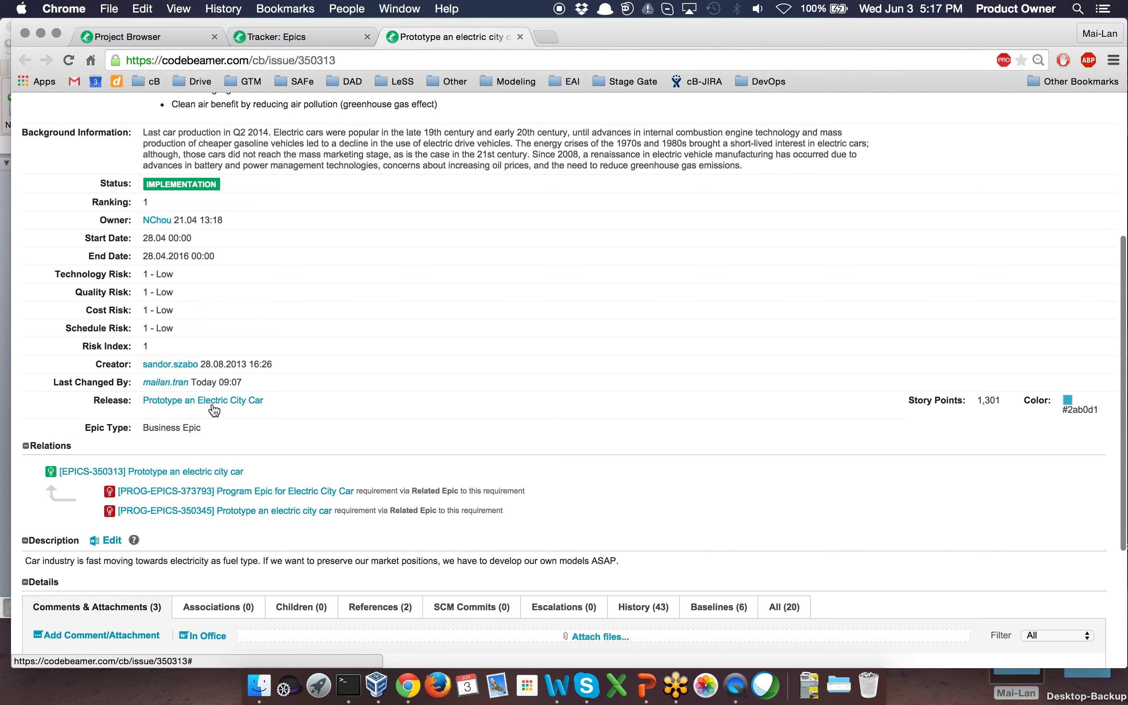
{"action": "scroll", "coordinate": [261, 406], "scroll_direction": "down", "scroll_amount": 3}
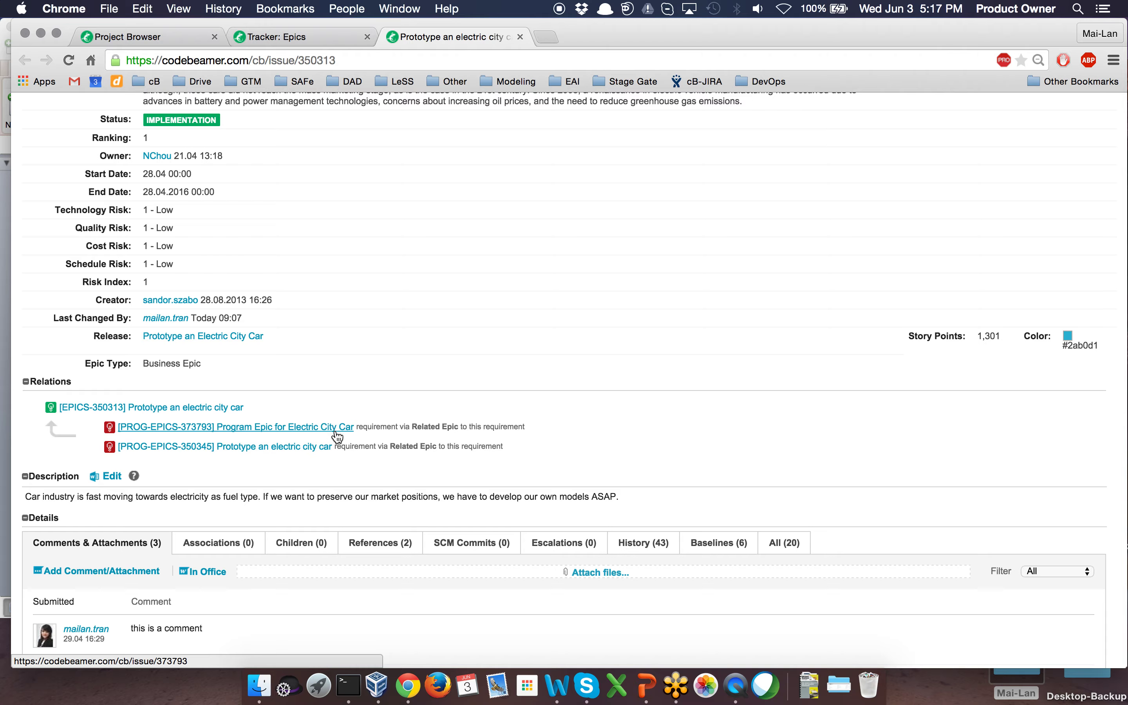
{"action": "scroll", "coordinate": [311, 504], "scroll_direction": "down", "scroll_amount": 4}
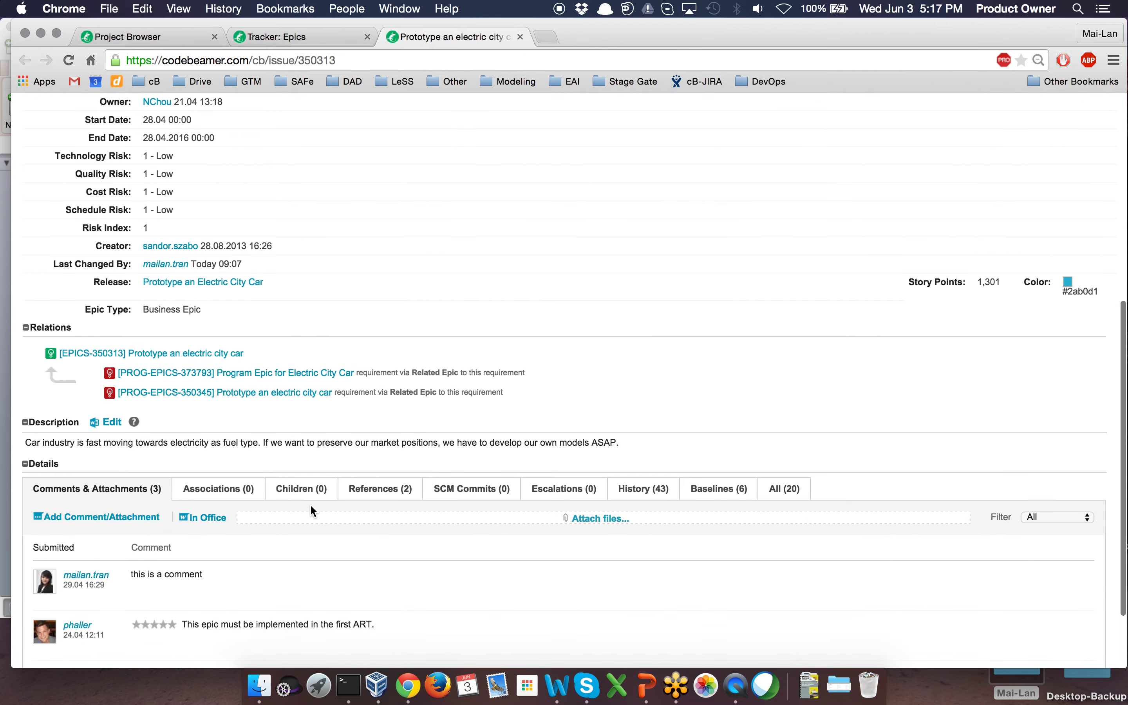
{"action": "scroll", "coordinate": [371, 434], "scroll_direction": "down", "scroll_amount": 2}
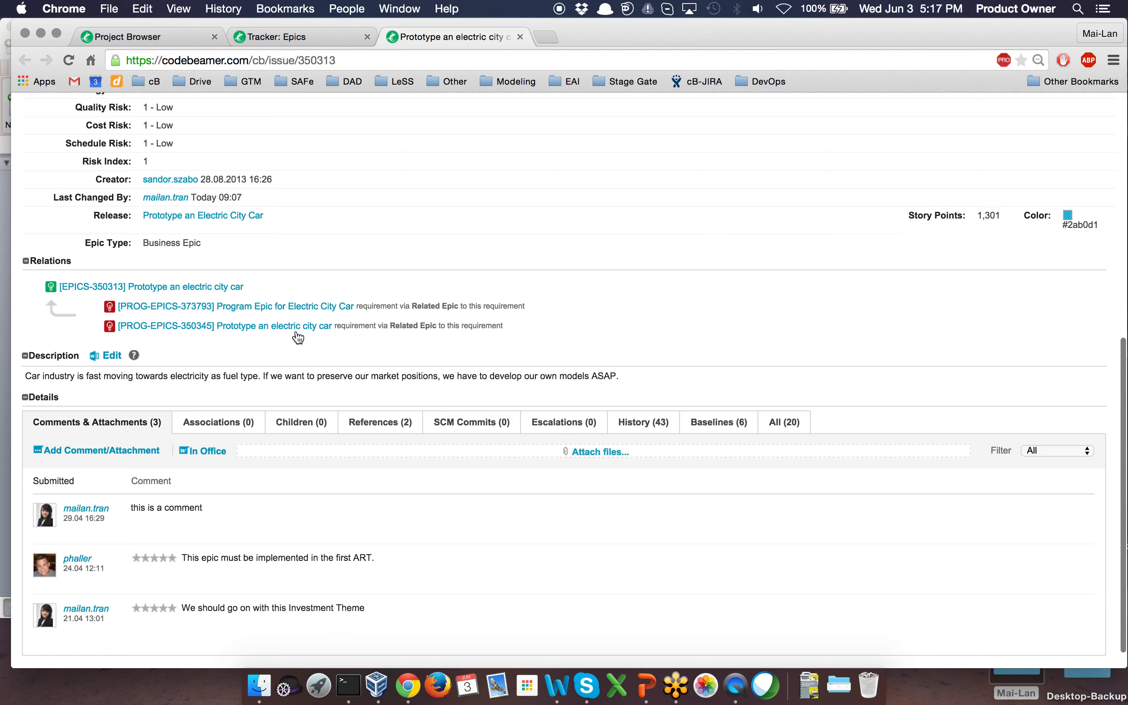
Step: Open the related program epic "Prototype an electric city car" and examine its relations and the items that reference it
{"action": "left_click", "coordinate": [294, 330]}
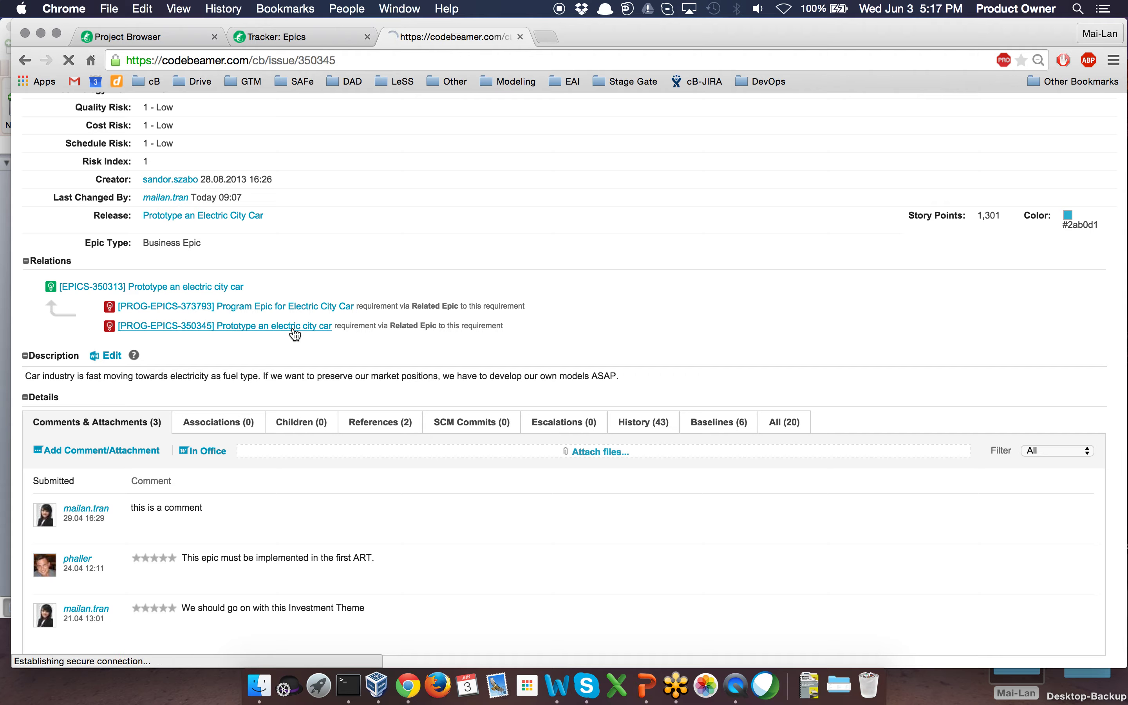
{"action": "left_click", "coordinate": [25, 372]}
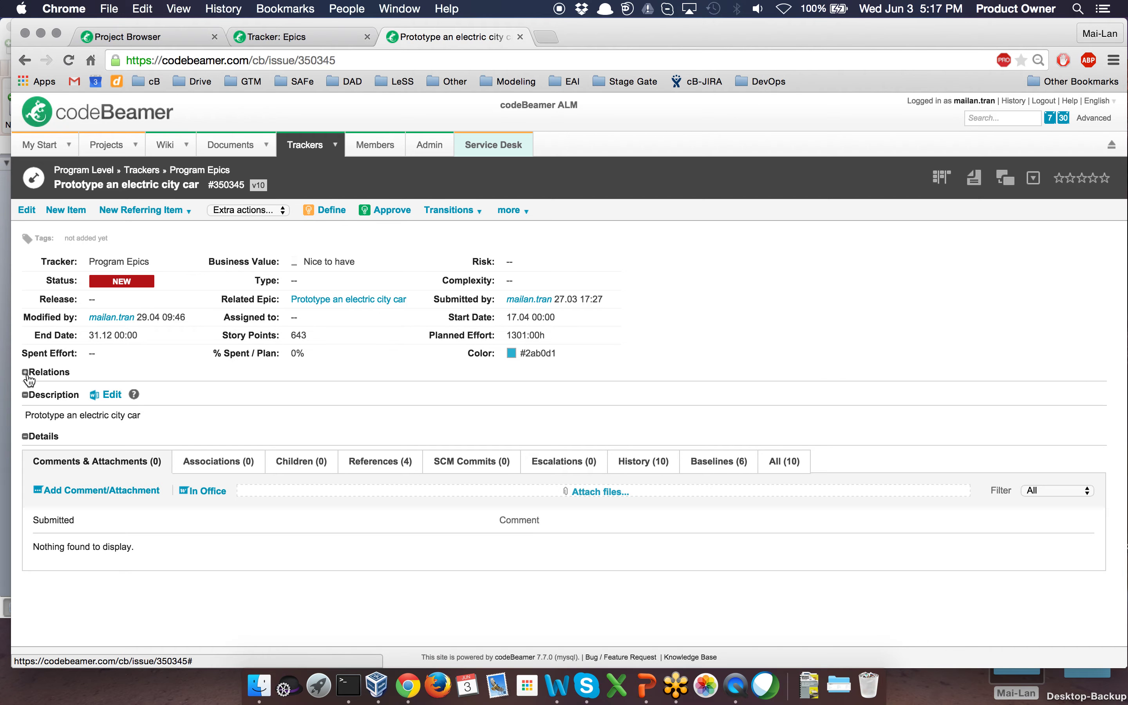
{"action": "scroll", "coordinate": [547, 344], "scroll_direction": "down", "scroll_amount": 3}
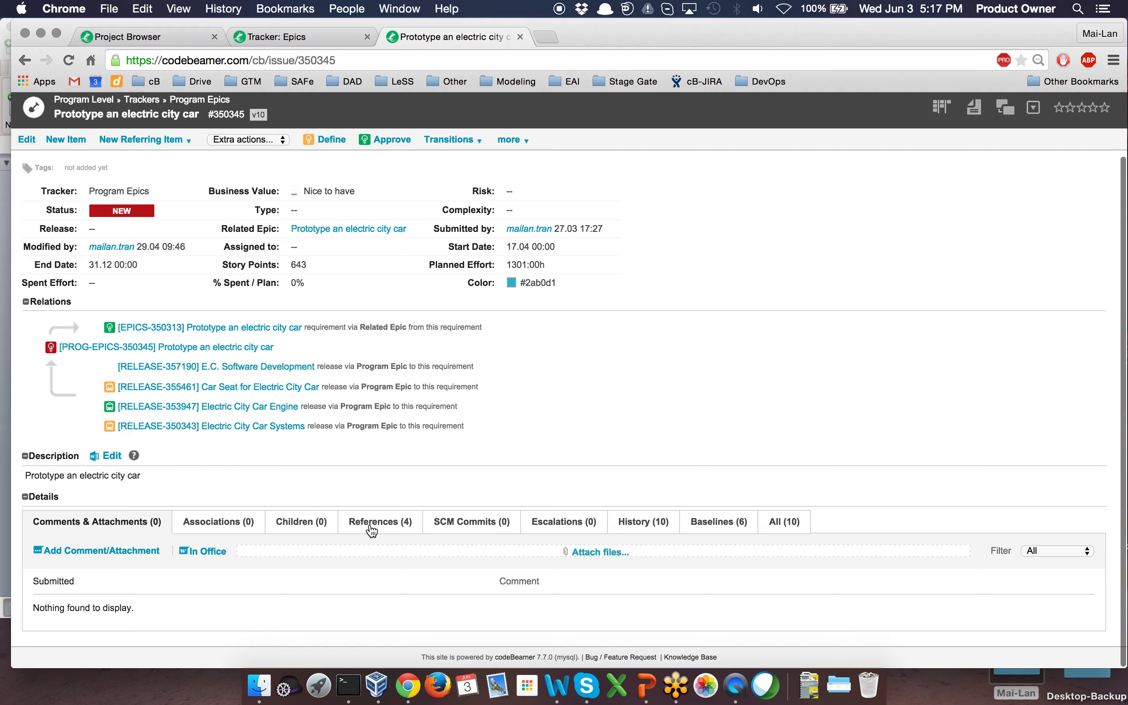
{"action": "left_click", "coordinate": [372, 529]}
{"action": "scroll", "coordinate": [393, 519], "scroll_direction": "down", "scroll_amount": 3}
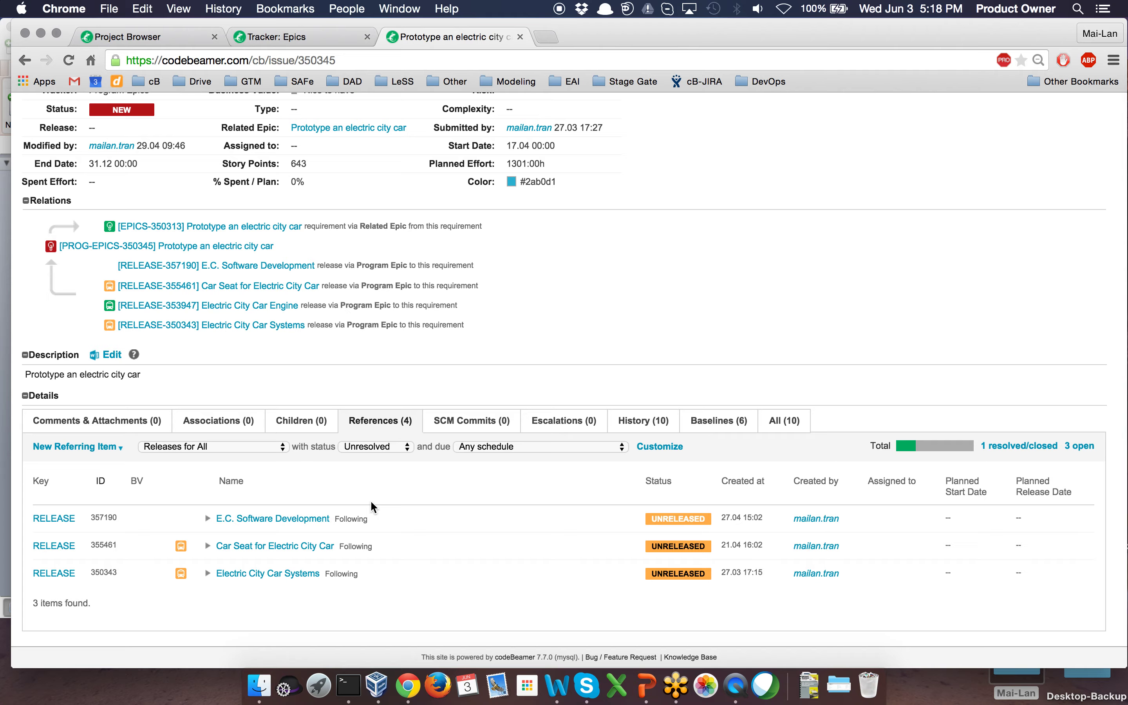
{"action": "scroll", "coordinate": [677, 254], "scroll_direction": "up", "scroll_amount": 5}
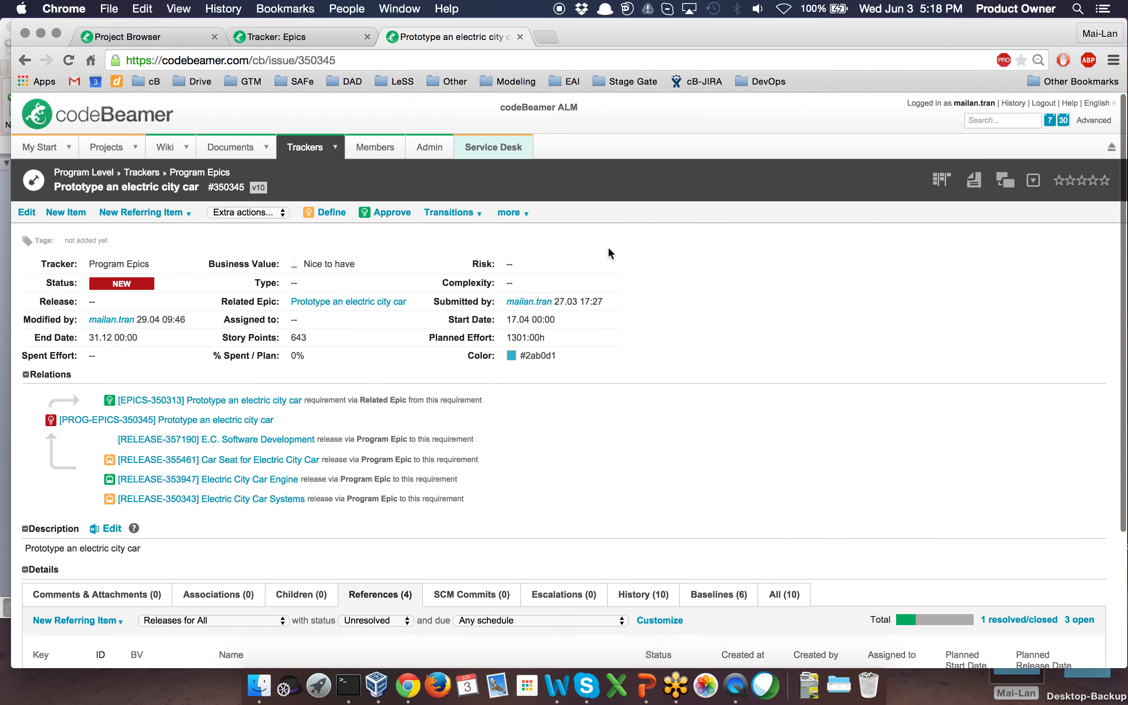
Step: Open the Program Level's Agile Release Train, expand Electric City Car and PR-ART Electric City Car, and review the items they contain
{"action": "left_click", "coordinate": [335, 144]}
{"action": "left_click", "coordinate": [454, 189]}
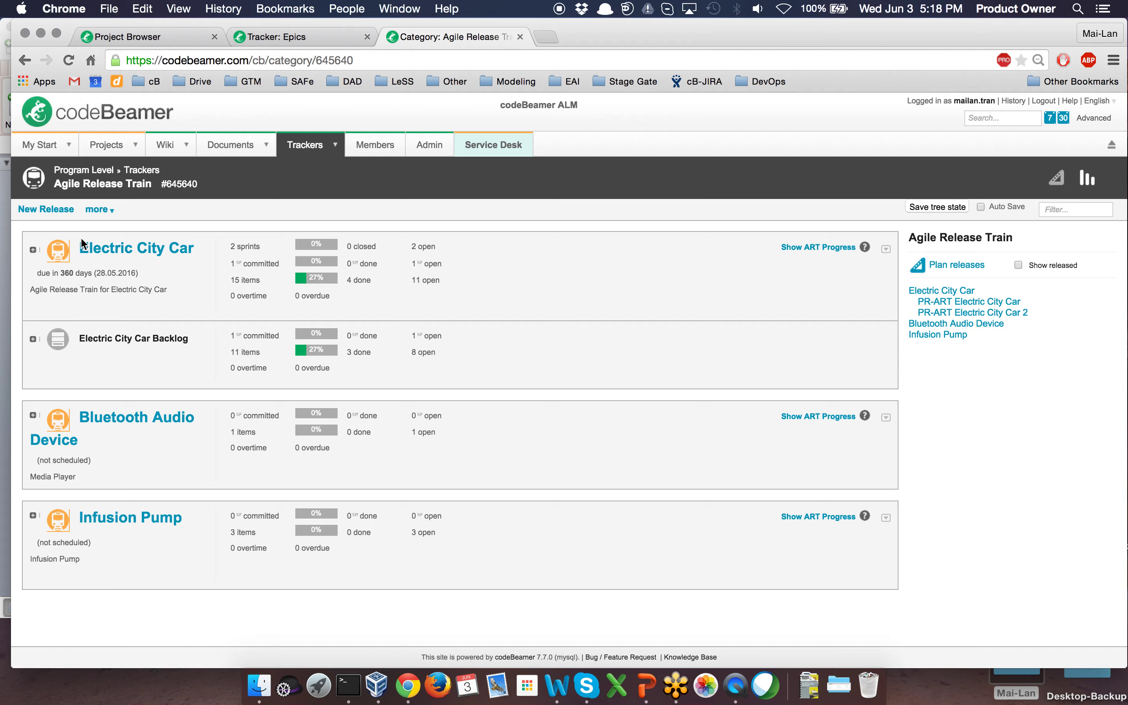
{"action": "left_click", "coordinate": [33, 249]}
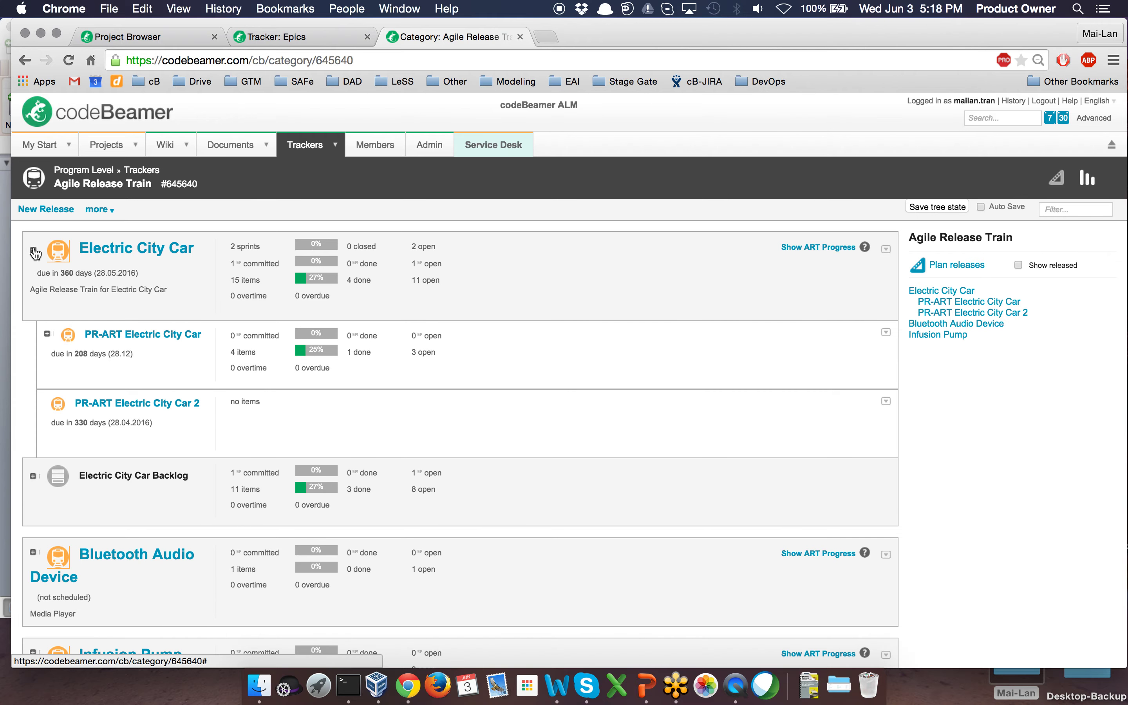
{"action": "left_click", "coordinate": [47, 333]}
{"action": "scroll", "coordinate": [189, 365], "scroll_direction": "down", "scroll_amount": 3}
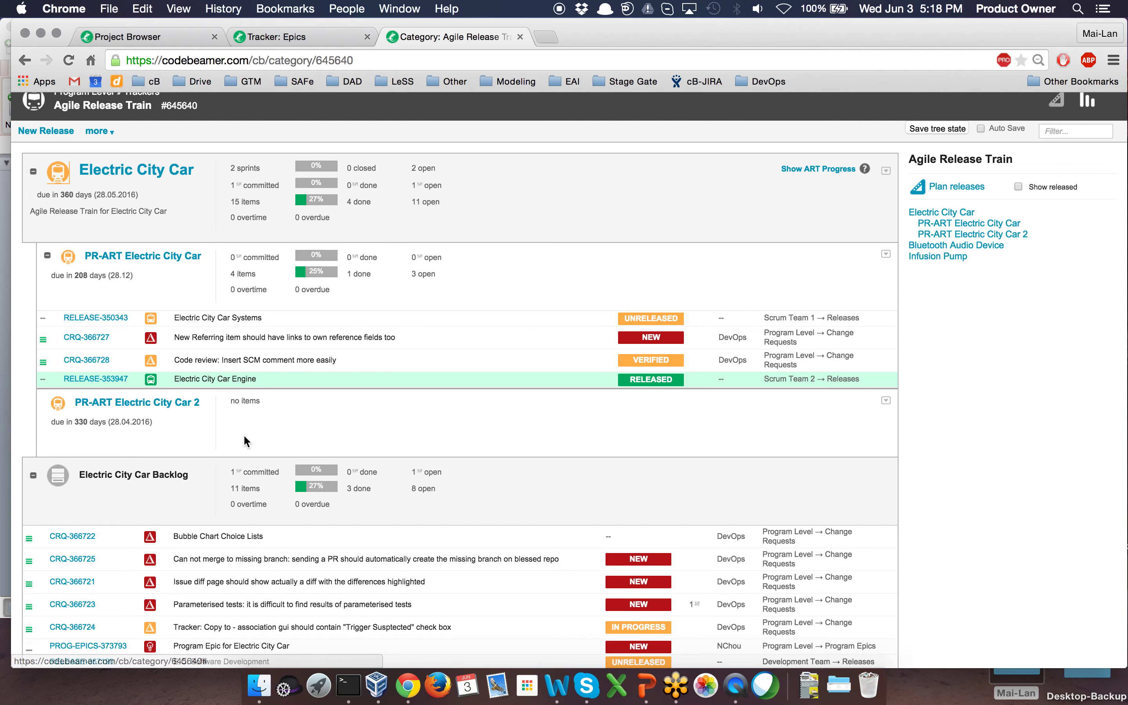
Step: Review the items and statuses in the Electric City Car sprints and backlog of the Agile Release Train
{"action": "scroll", "coordinate": [244, 433], "scroll_direction": "down", "scroll_amount": 2}
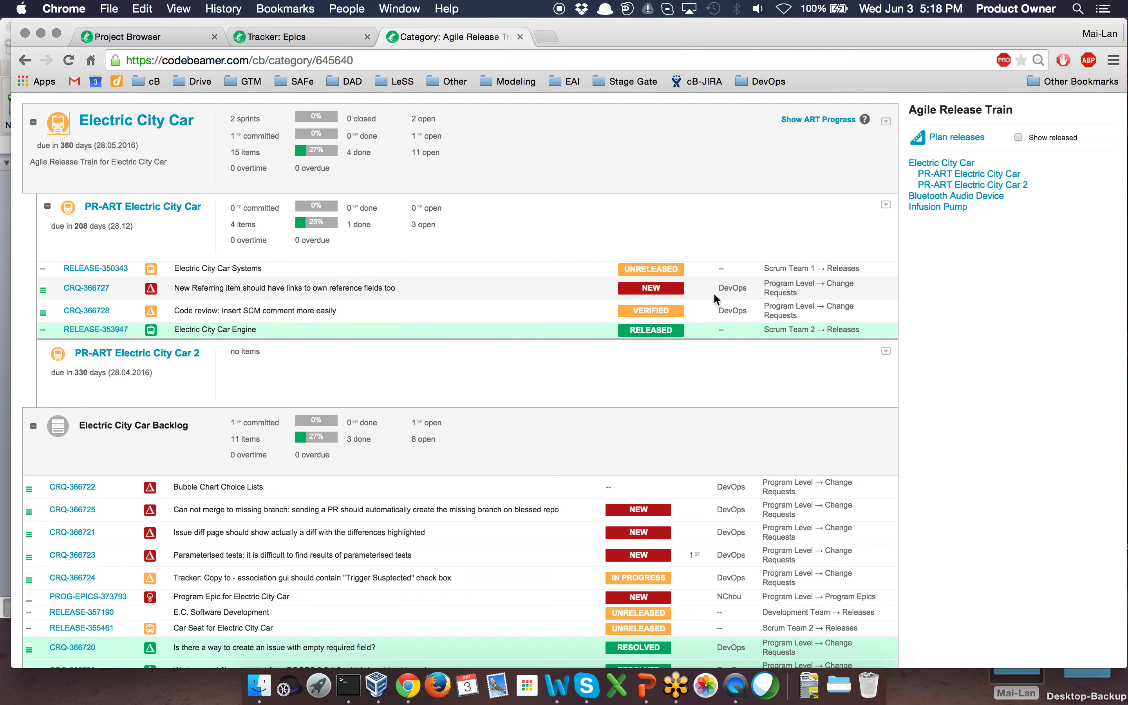
{"action": "scroll", "coordinate": [560, 315], "scroll_direction": "down", "scroll_amount": 2}
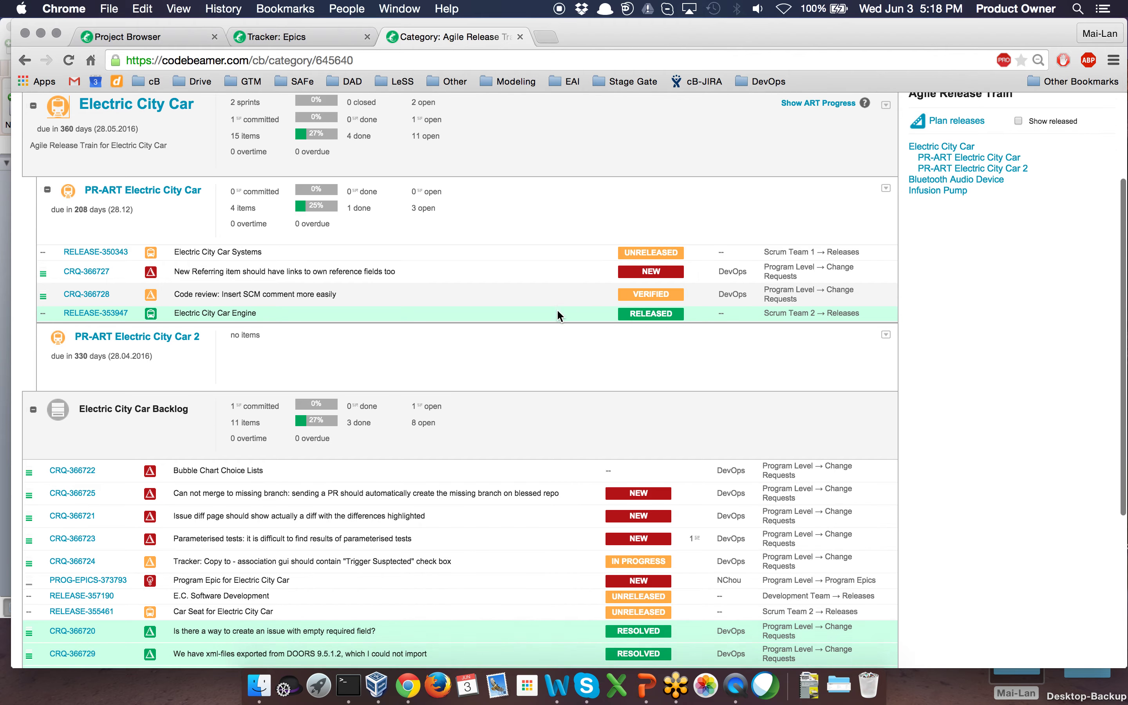
{"action": "scroll", "coordinate": [558, 311], "scroll_direction": "up", "scroll_amount": 5}
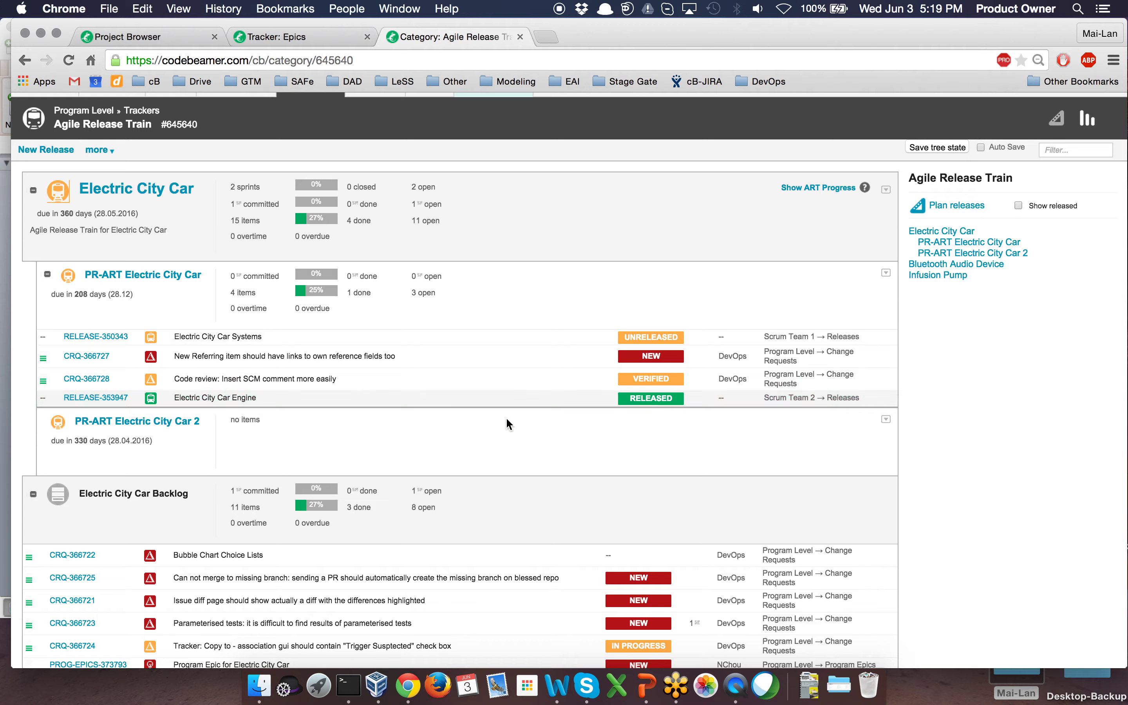
{"action": "scroll", "coordinate": [503, 438], "scroll_direction": "down", "scroll_amount": 3}
{"action": "scroll", "coordinate": [503, 440], "scroll_direction": "up", "scroll_amount": 2}
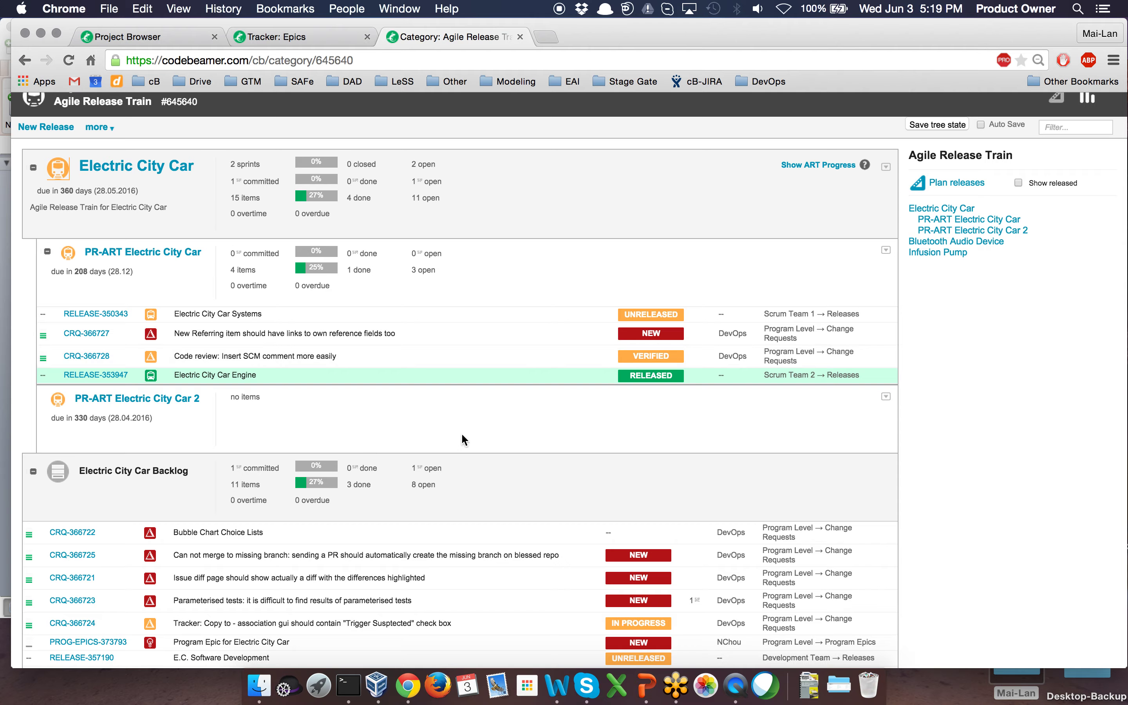
{"action": "scroll", "coordinate": [475, 439], "scroll_direction": "down", "scroll_amount": 2}
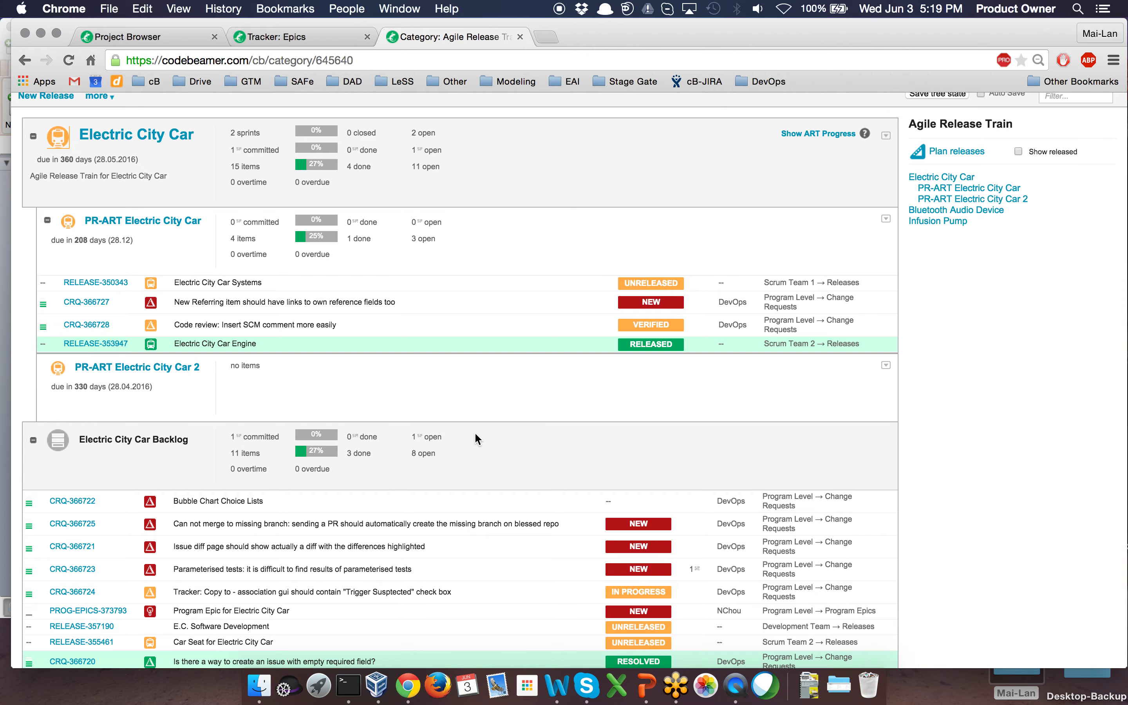
{"action": "scroll", "coordinate": [475, 439], "scroll_direction": "down", "scroll_amount": 1}
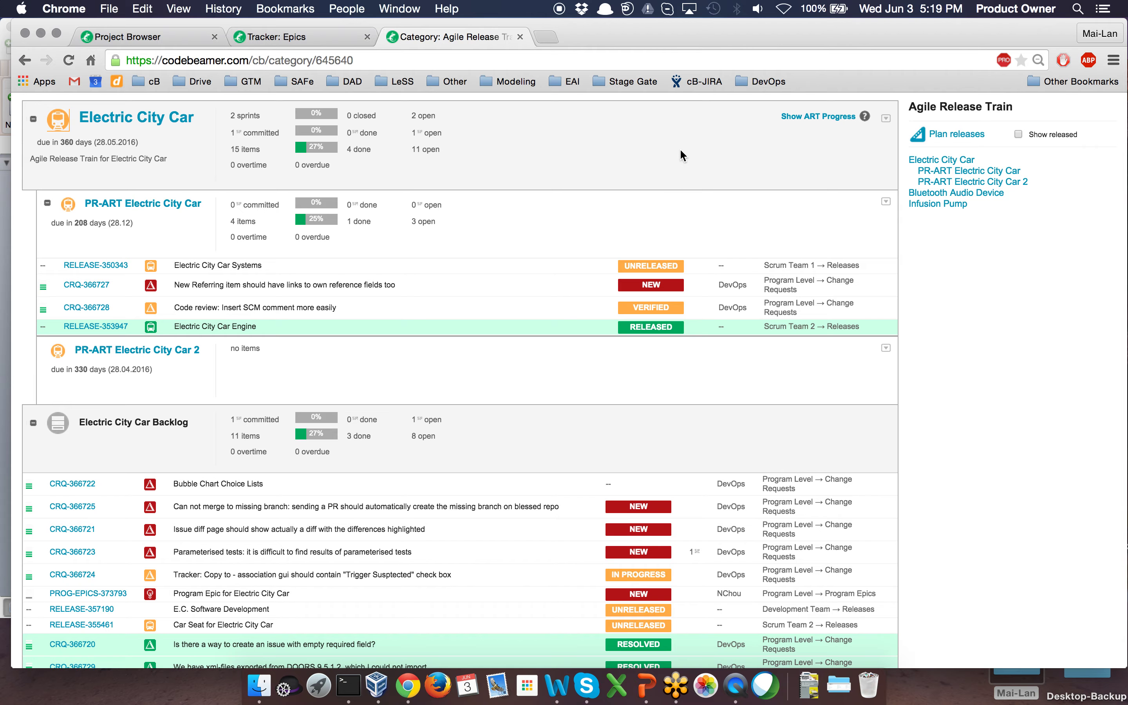
Step: Show the ART progress of Electric City Car and review it alongside the train's sprints and backlog items
{"action": "scroll", "coordinate": [679, 149], "scroll_direction": "up", "scroll_amount": 2}
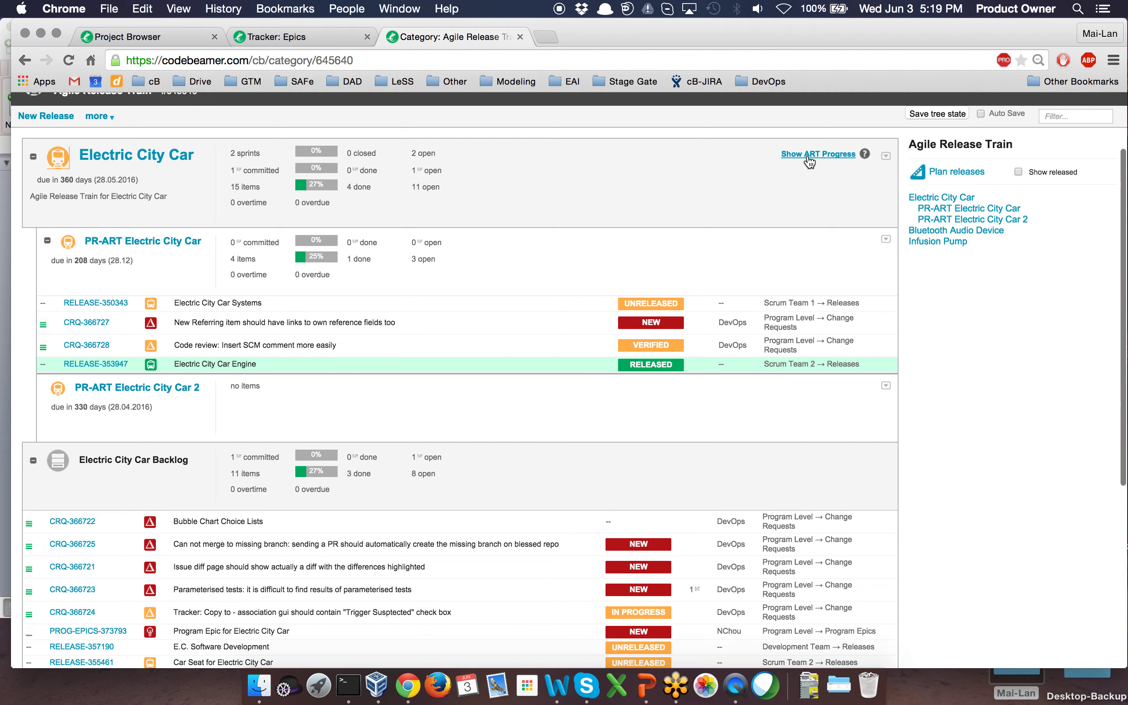
{"action": "left_click", "coordinate": [824, 157]}
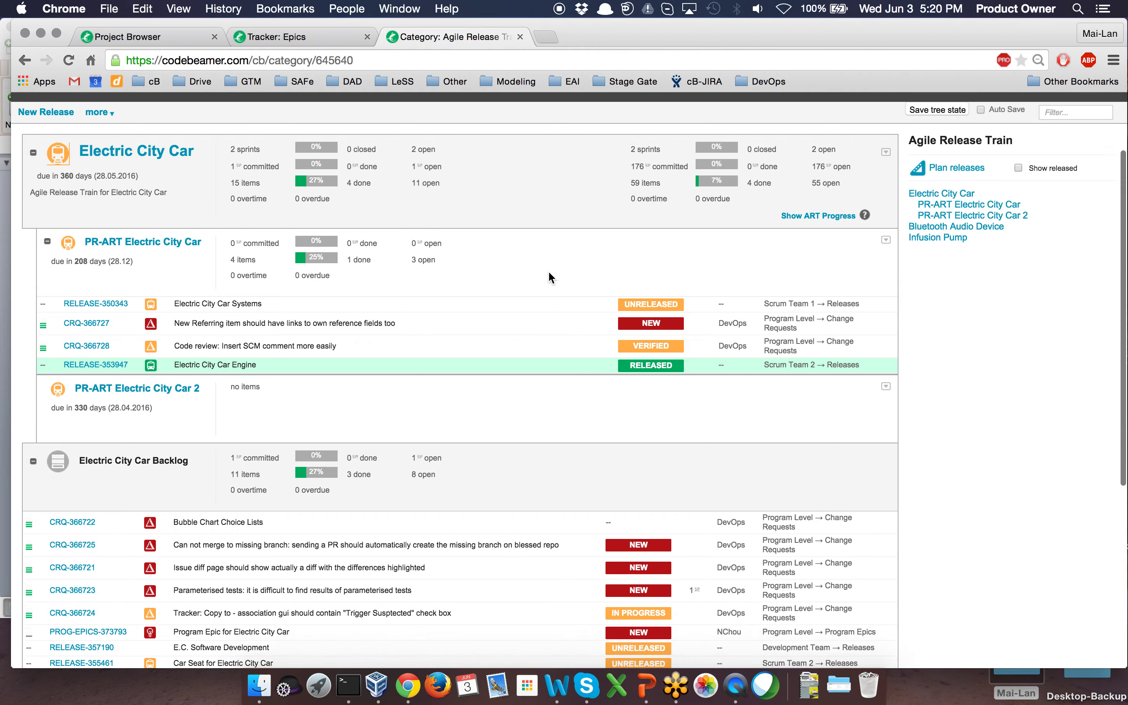
{"action": "scroll", "coordinate": [548, 275], "scroll_direction": "down", "scroll_amount": 3}
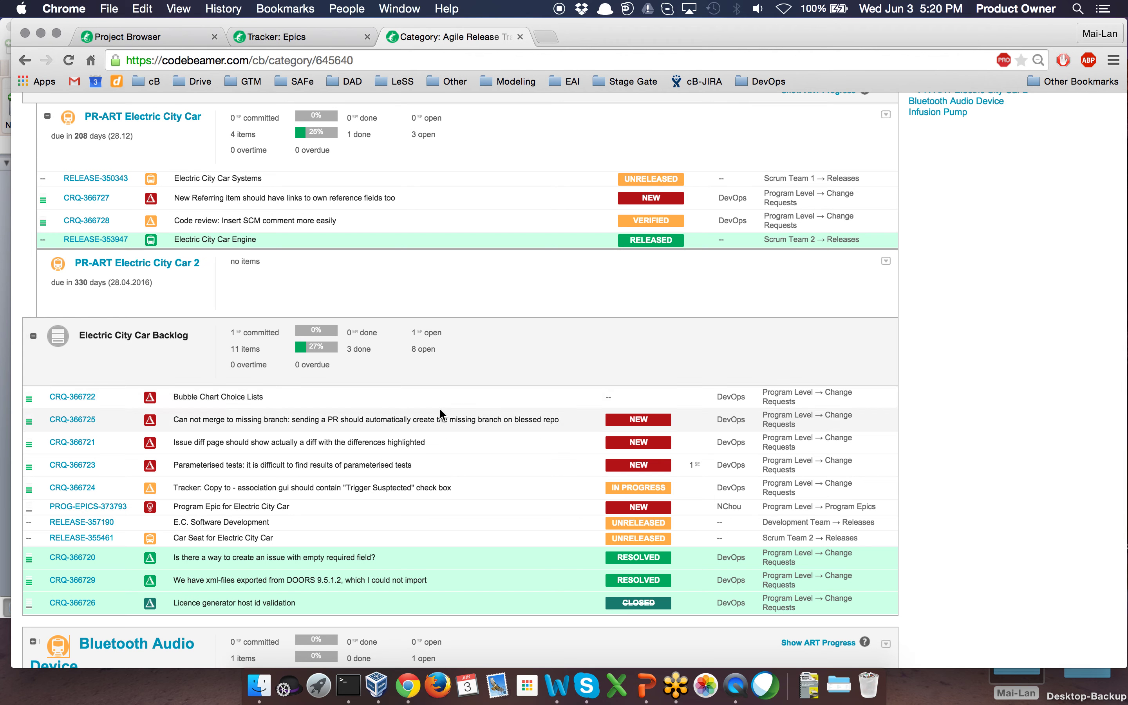
{"action": "scroll", "coordinate": [540, 362], "scroll_direction": "down", "scroll_amount": 2}
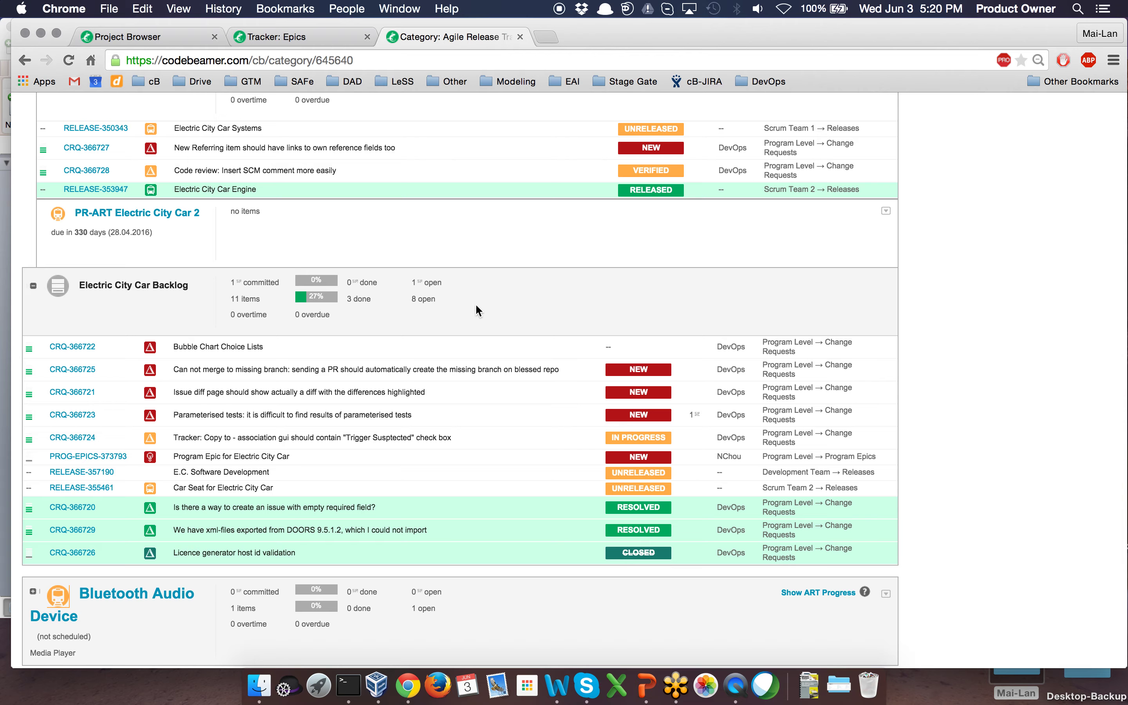
{"action": "scroll", "coordinate": [555, 308], "scroll_direction": "up", "scroll_amount": 6}
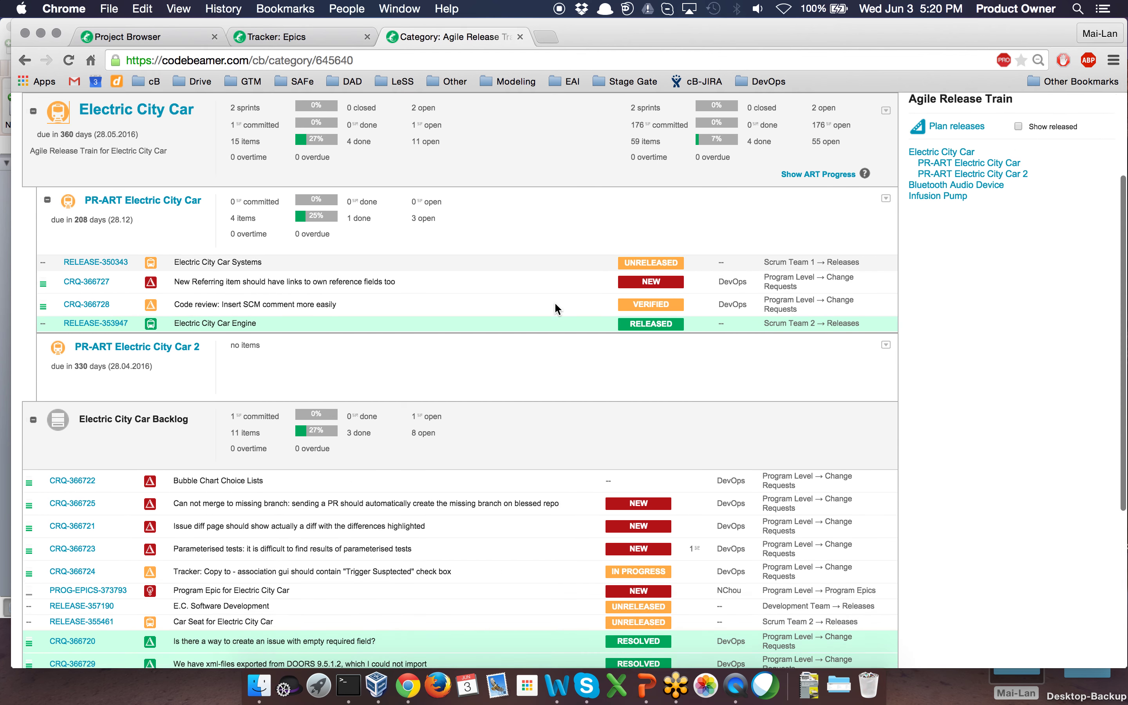
Step: Open the E.C. Software Development release from the Electric City Car Backlog and review the Development Team's members
{"action": "scroll", "coordinate": [555, 305], "scroll_direction": "down", "scroll_amount": 6}
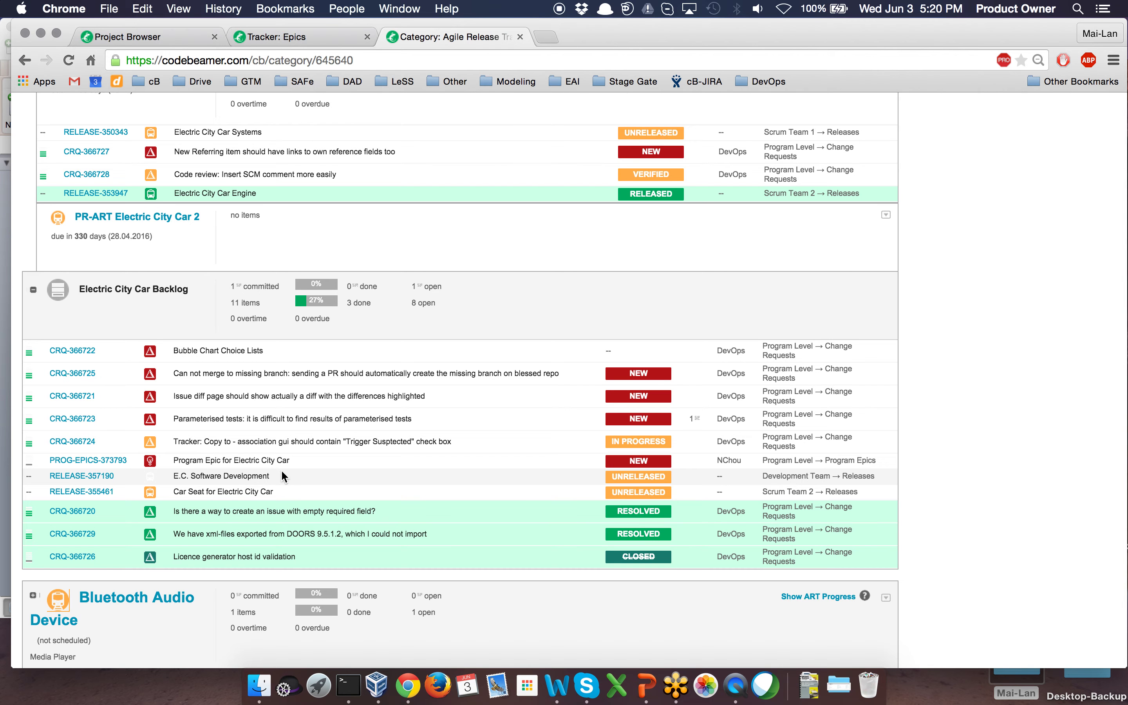
{"action": "left_click", "coordinate": [93, 479]}
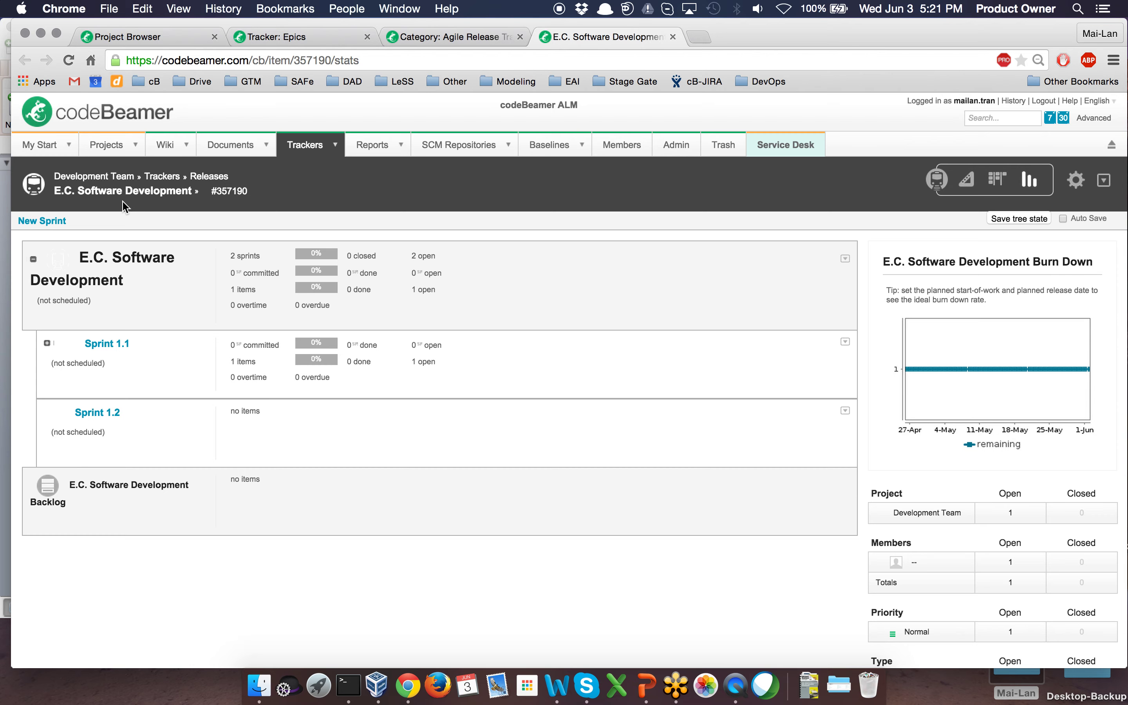
{"action": "left_click", "coordinate": [629, 148]}
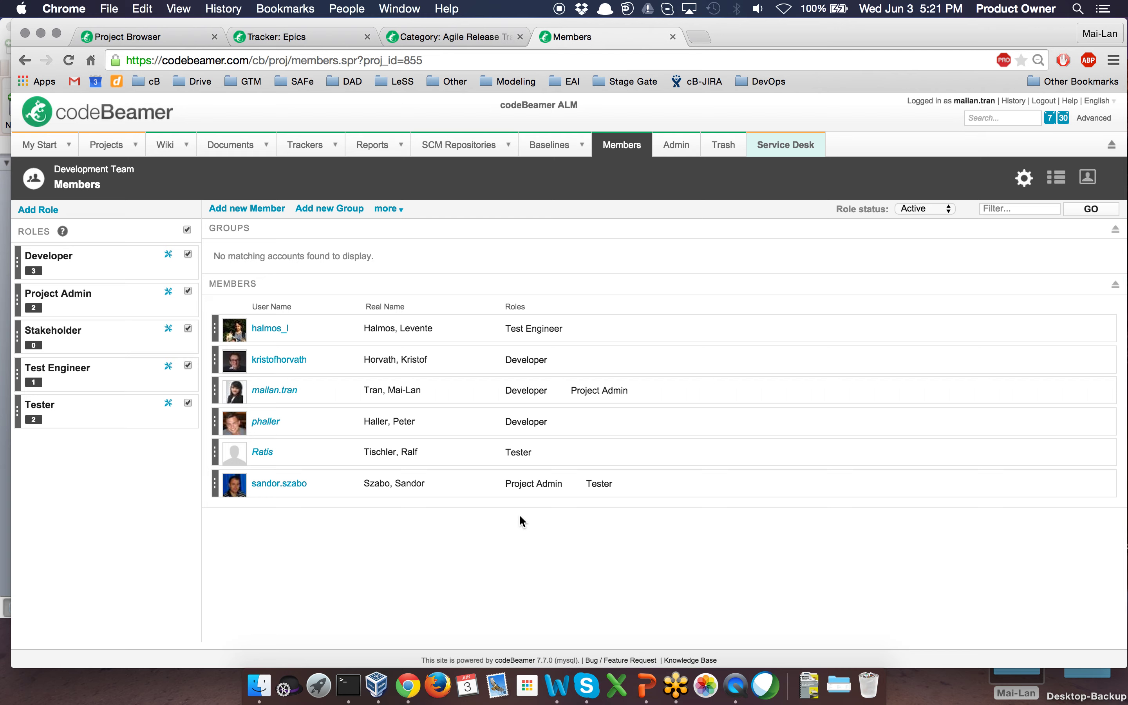
Step: View the Development Team's SCM repositories and examine the SCM systems offered for a new repository
{"action": "left_click", "coordinate": [446, 140]}
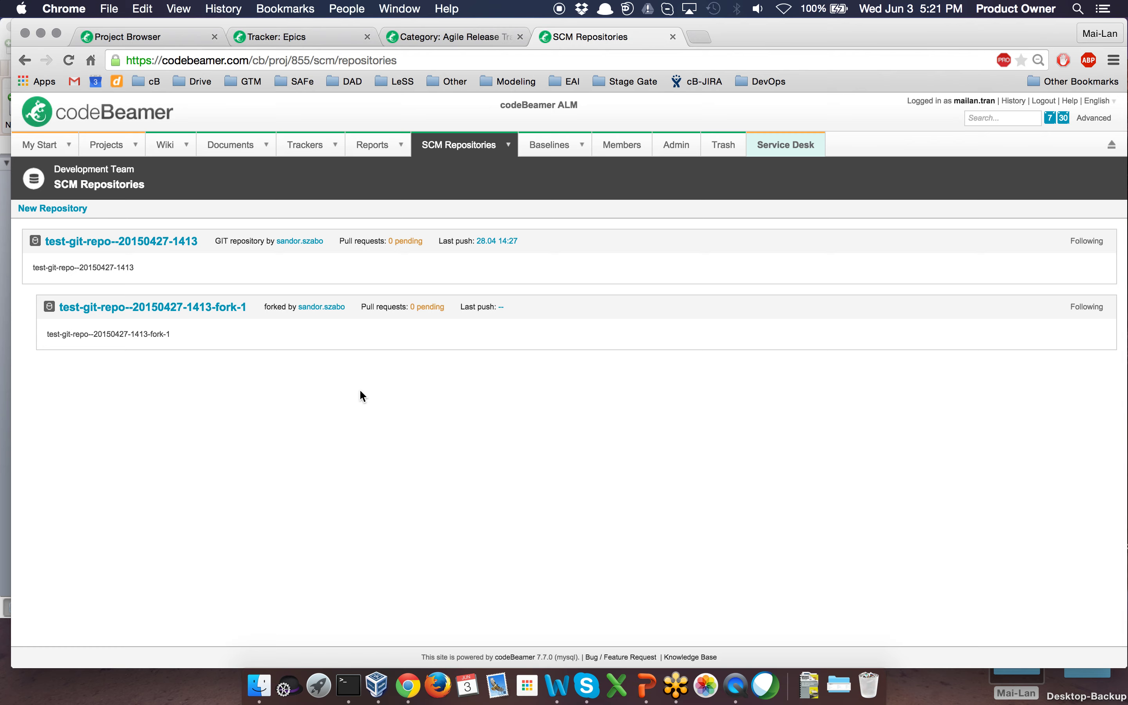
{"action": "left_click", "coordinate": [64, 212]}
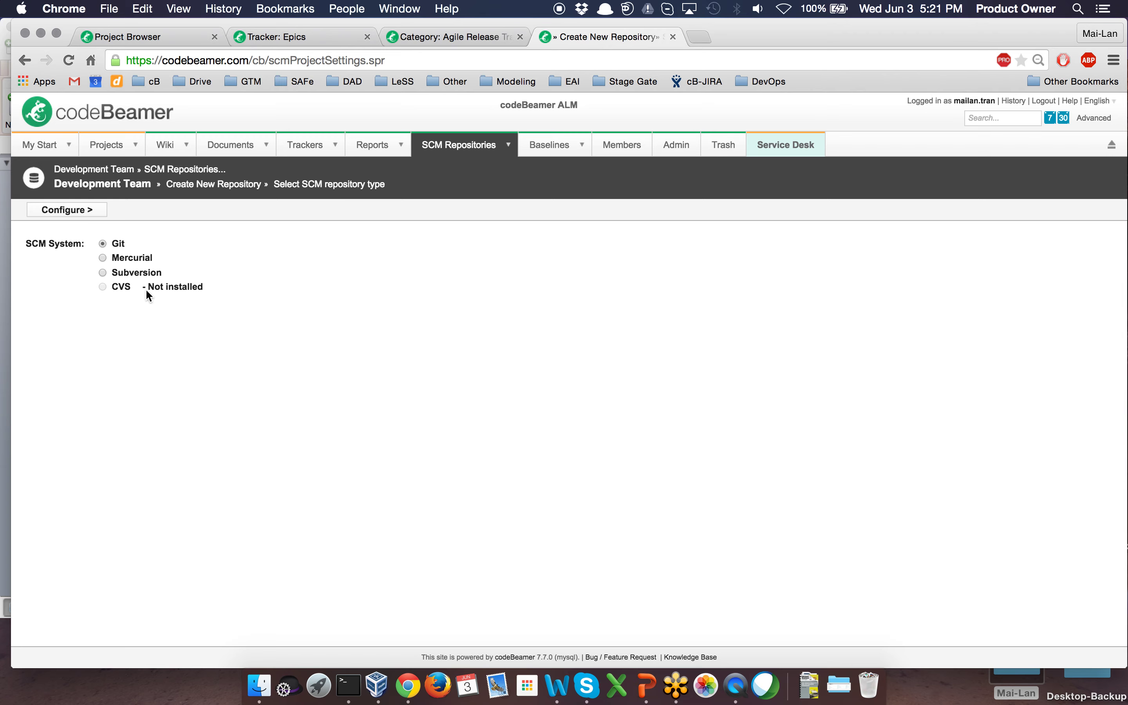
Step: Open the Traceability Browser for the Development Team's trackers with User Stories as the initial tracker
{"action": "left_click", "coordinate": [317, 150]}
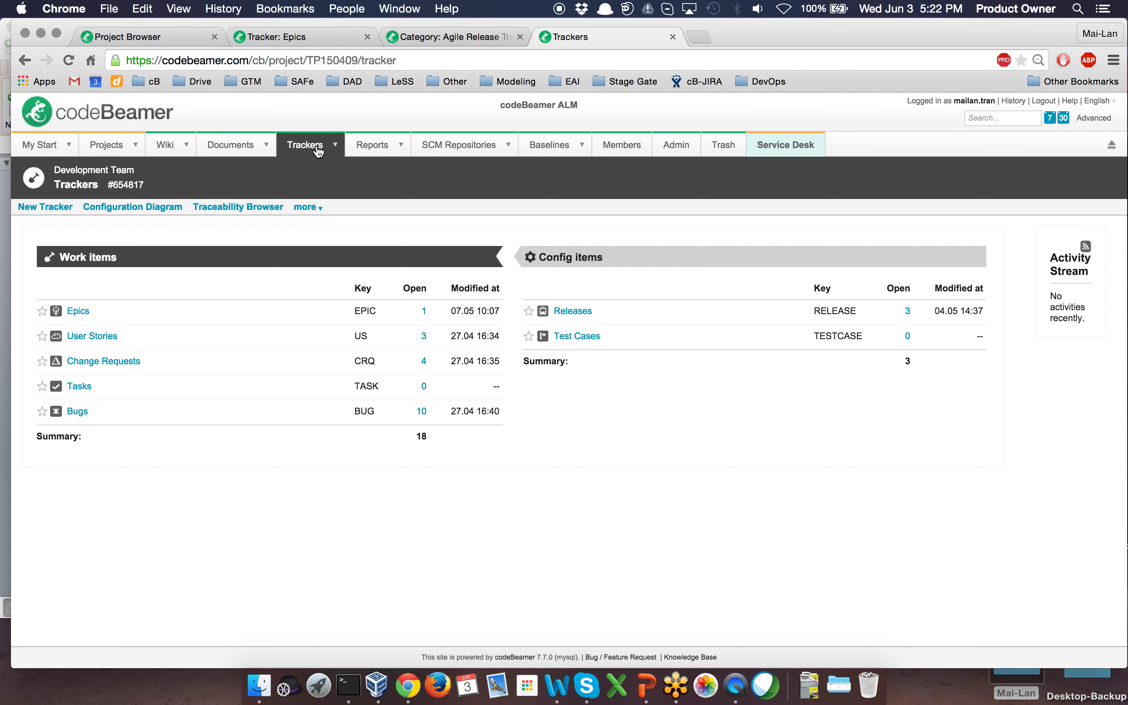
{"action": "left_click", "coordinate": [236, 211]}
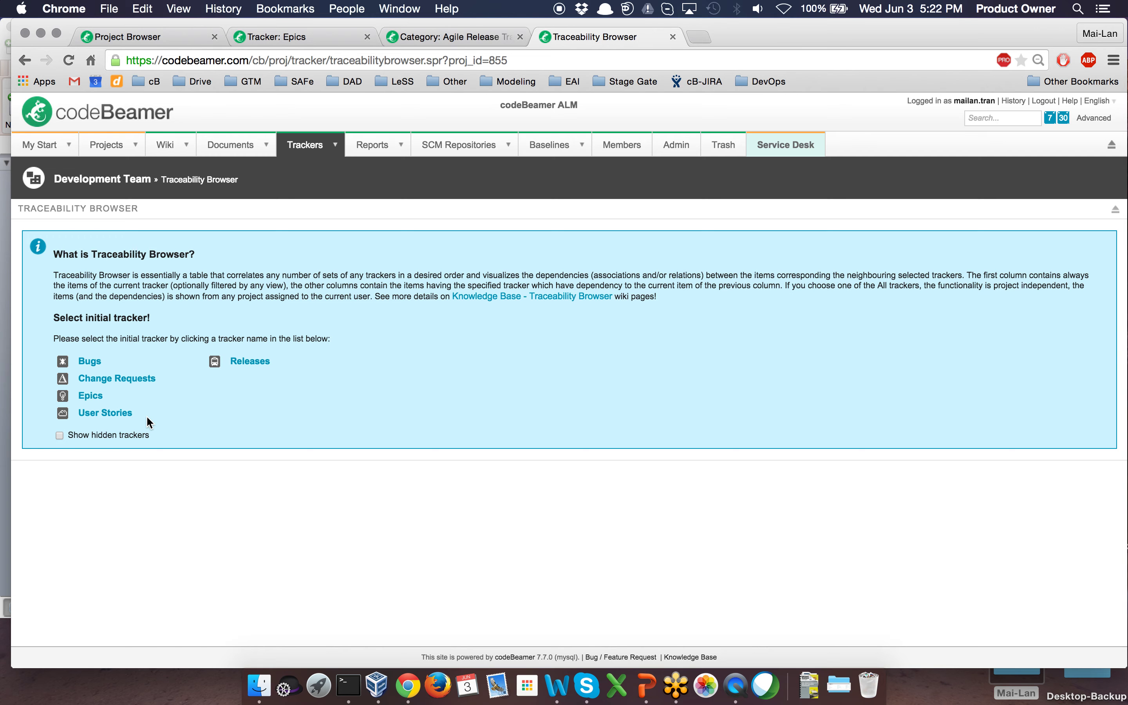
{"action": "left_click", "coordinate": [99, 418]}
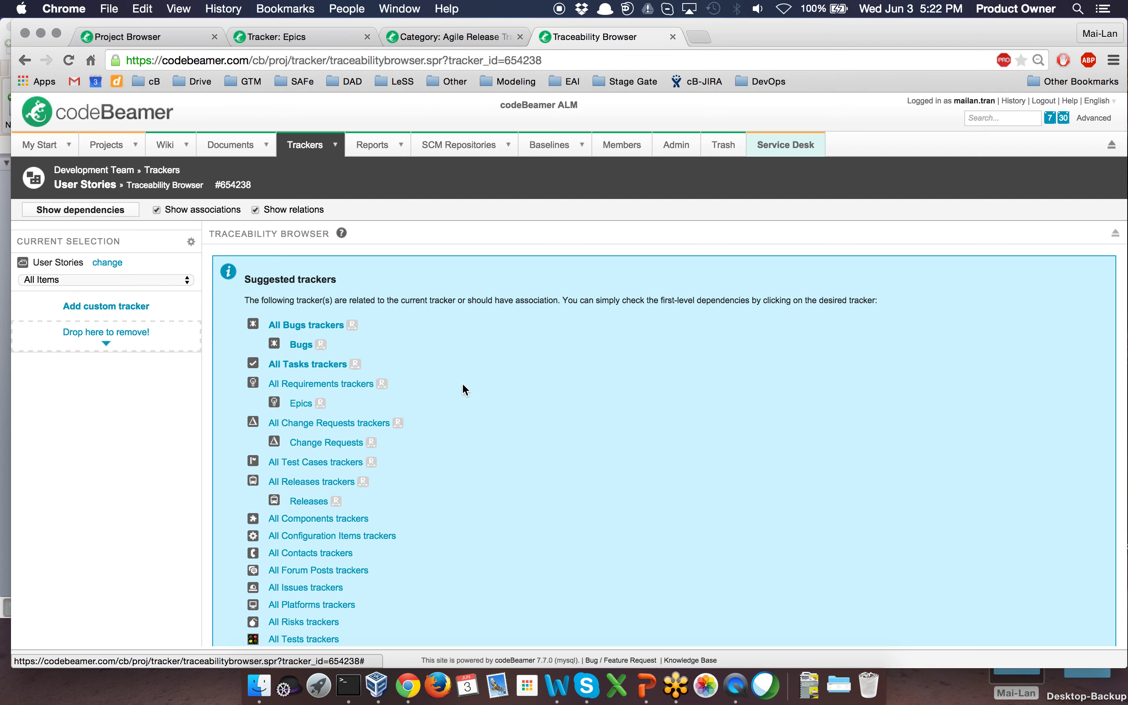
Step: Add the Change Requests, Bugs and SCM Commits dependency levels to the User Stories traceability table
{"action": "scroll", "coordinate": [462, 382], "scroll_direction": "down", "scroll_amount": 1}
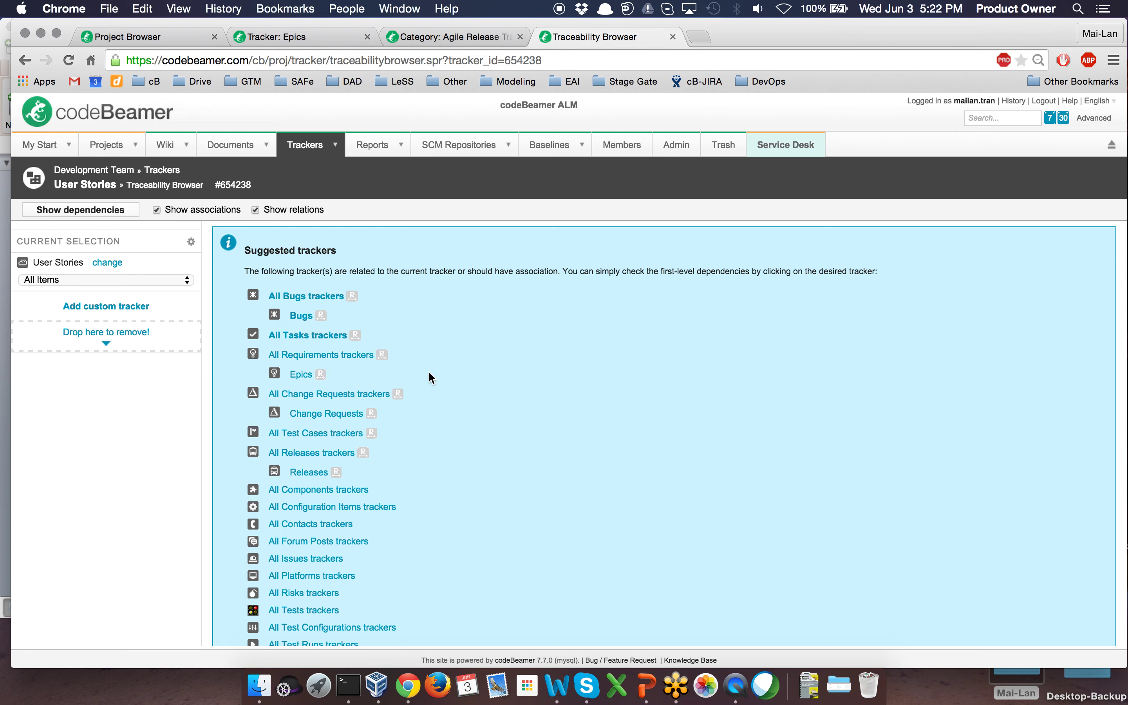
{"action": "left_click", "coordinate": [344, 419]}
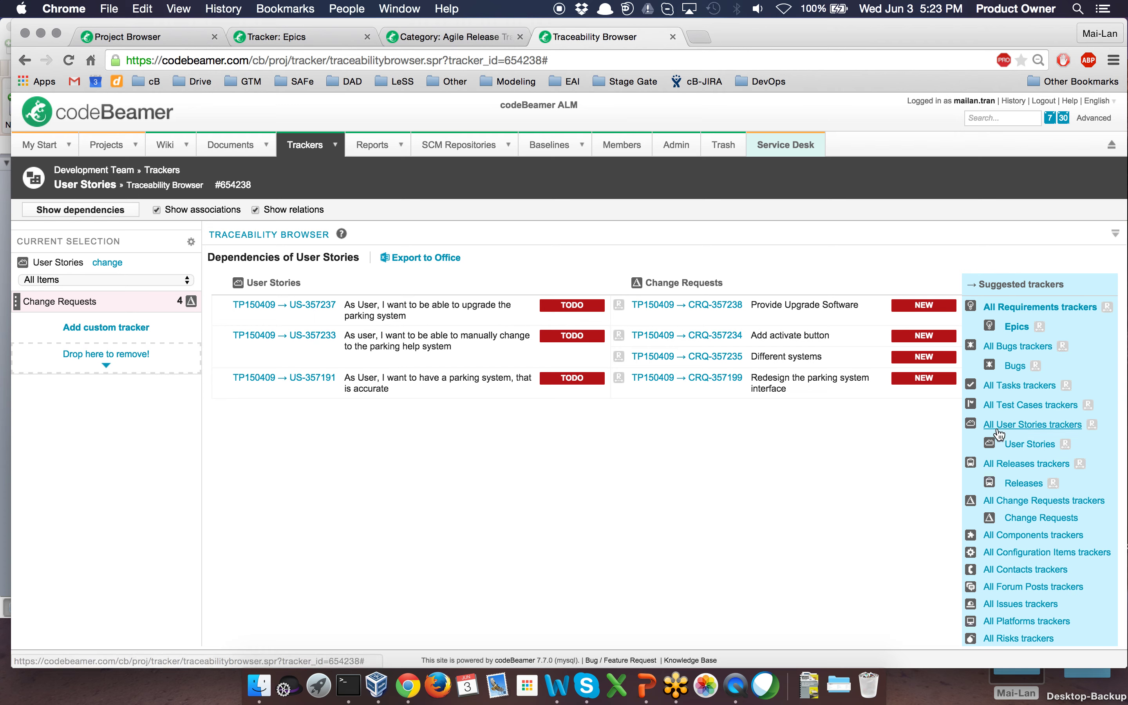
{"action": "left_click", "coordinate": [1023, 368]}
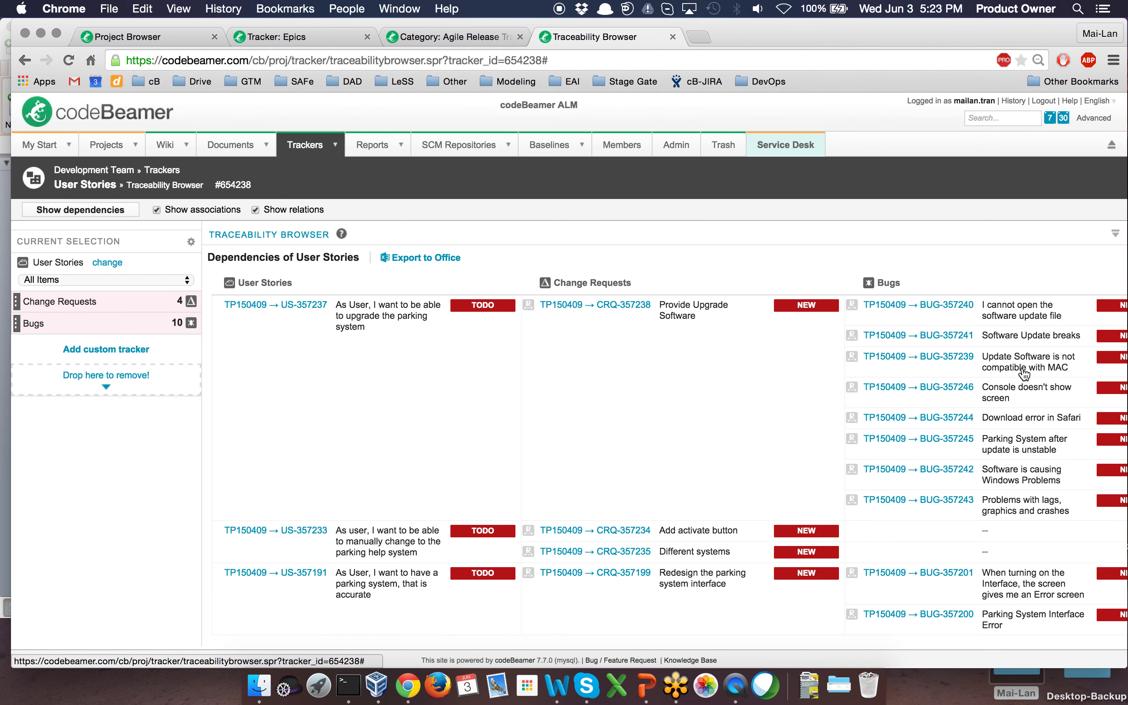
{"action": "scroll", "coordinate": [645, 391], "scroll_direction": "right", "scroll_amount": 4}
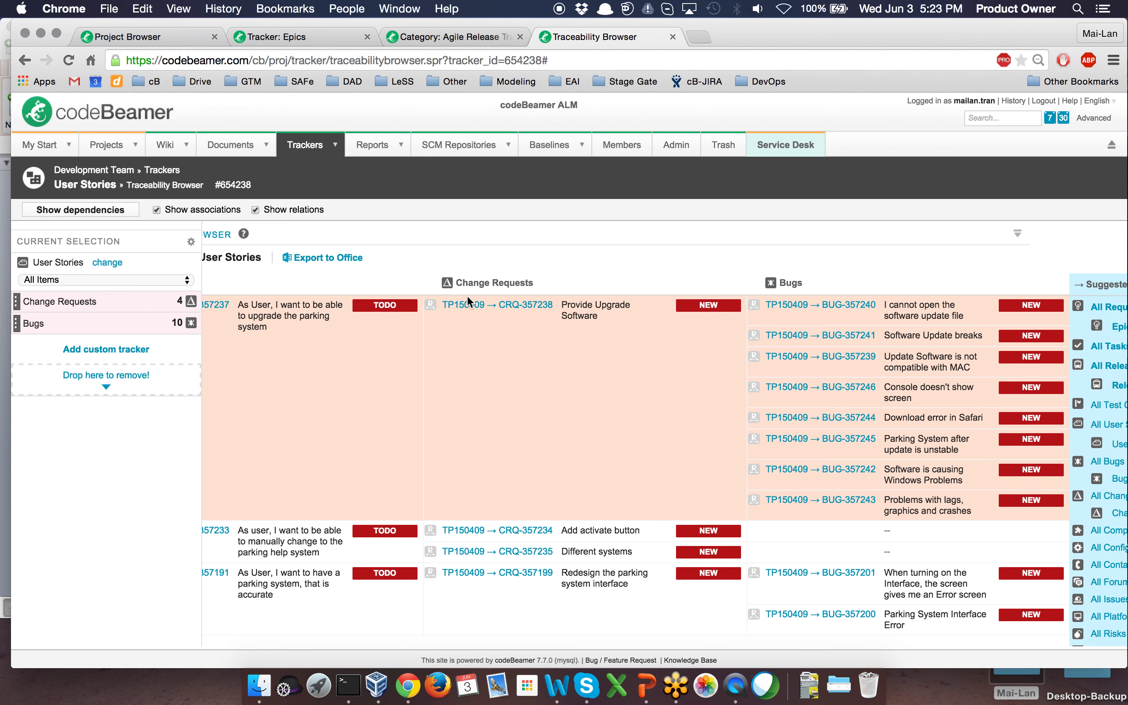
{"action": "scroll", "coordinate": [1123, 536], "scroll_direction": "right", "scroll_amount": 3}
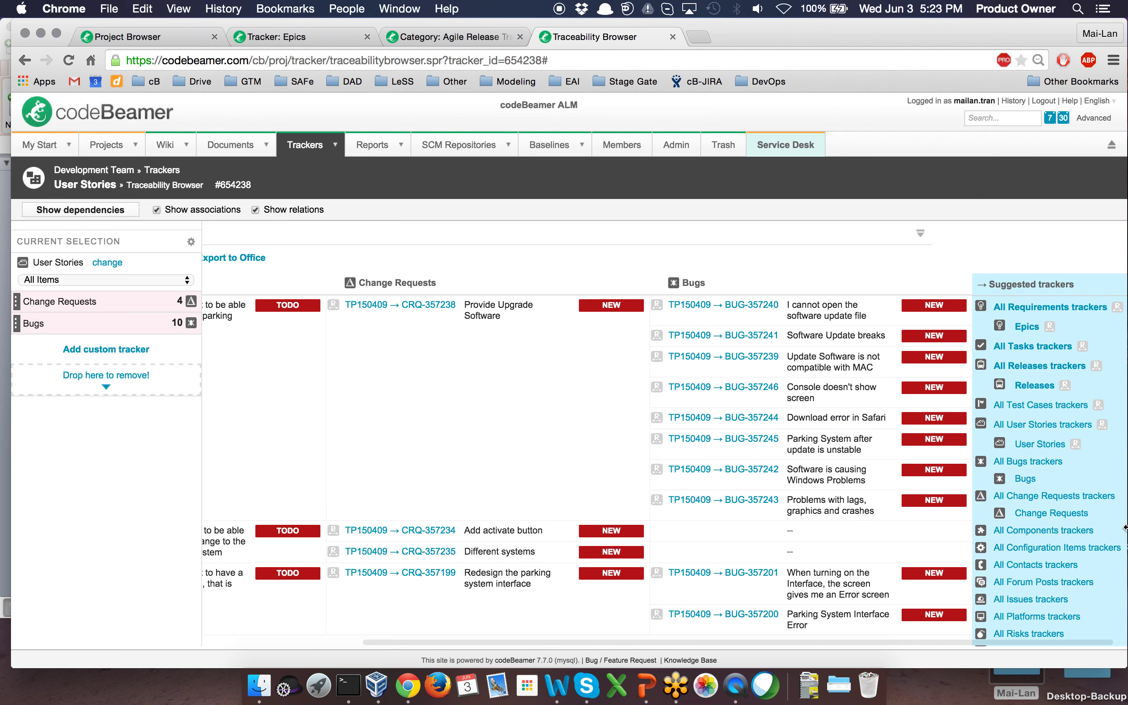
{"action": "scroll", "coordinate": [1123, 536], "scroll_direction": "down", "scroll_amount": 5}
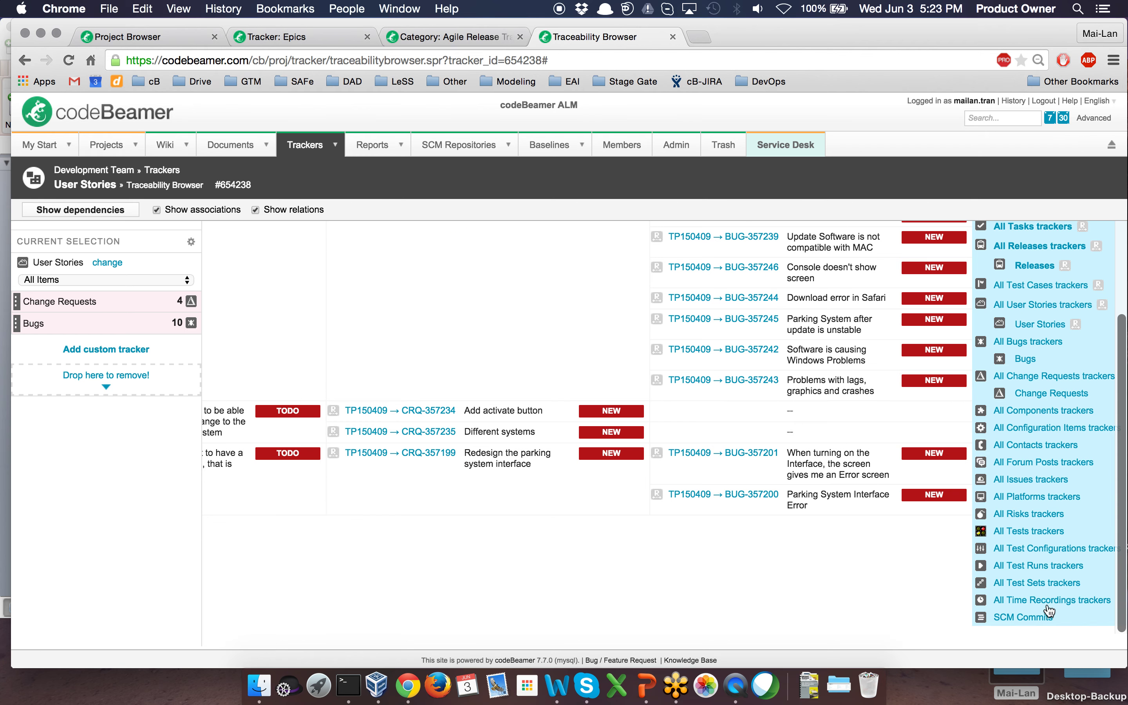
{"action": "left_click", "coordinate": [1023, 617]}
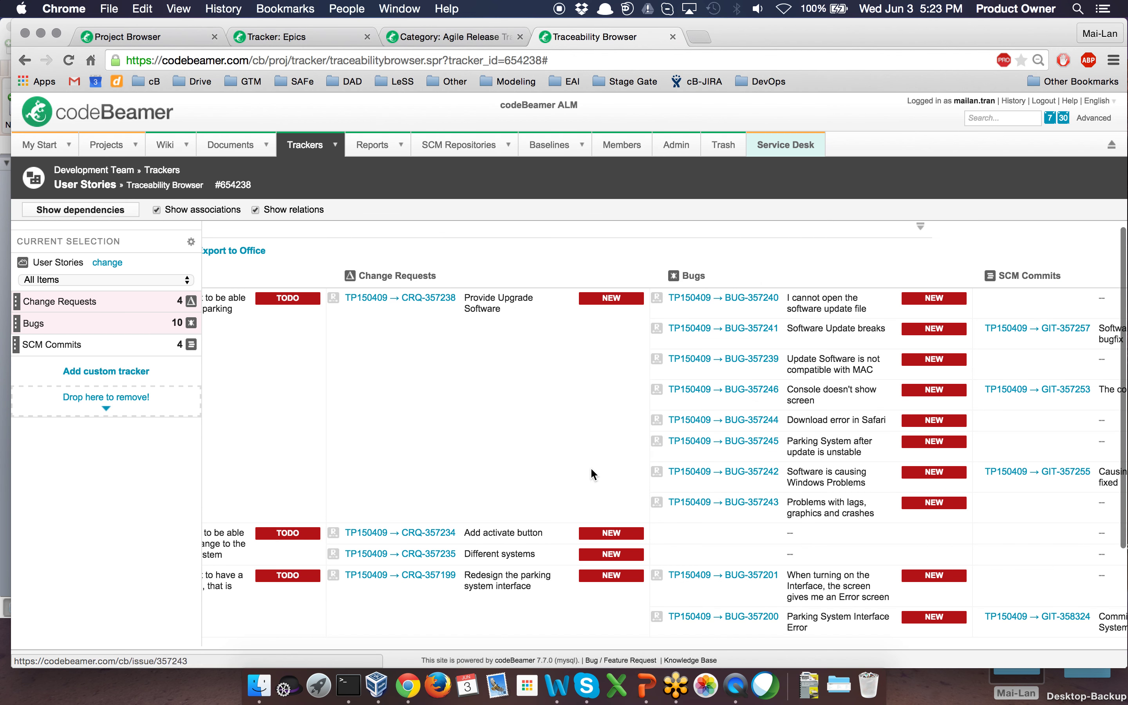
{"action": "key", "text": "super+minus"}
{"action": "key", "text": "super+minus"}
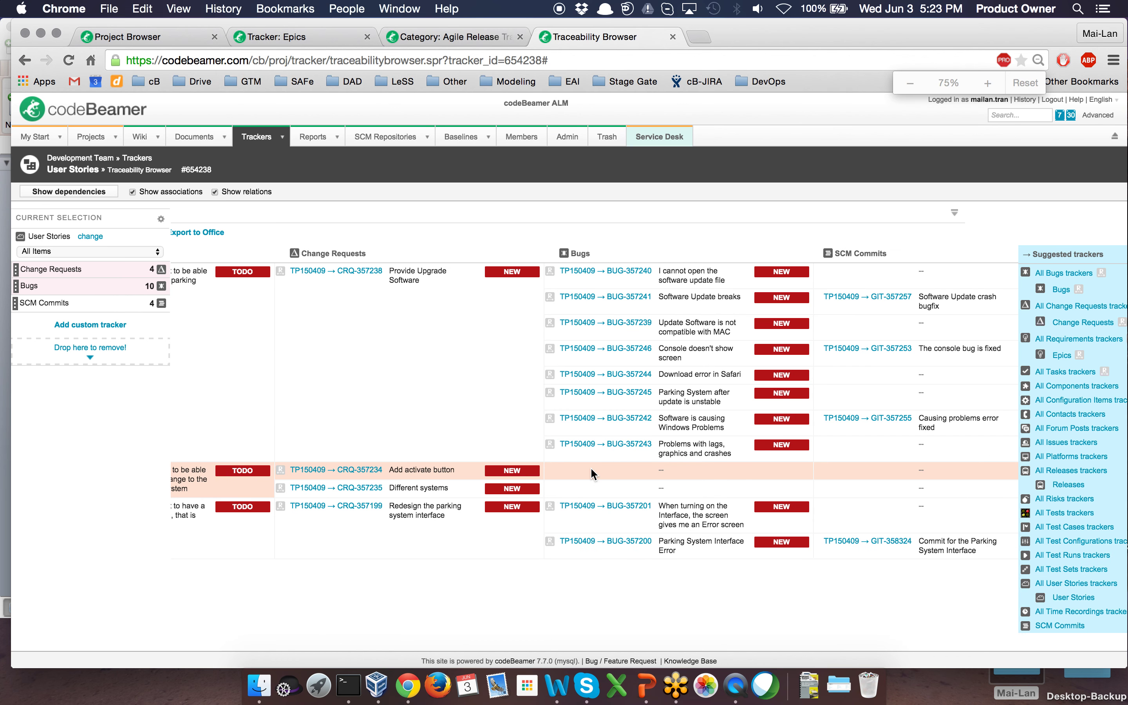
{"action": "key", "text": "super+minus"}
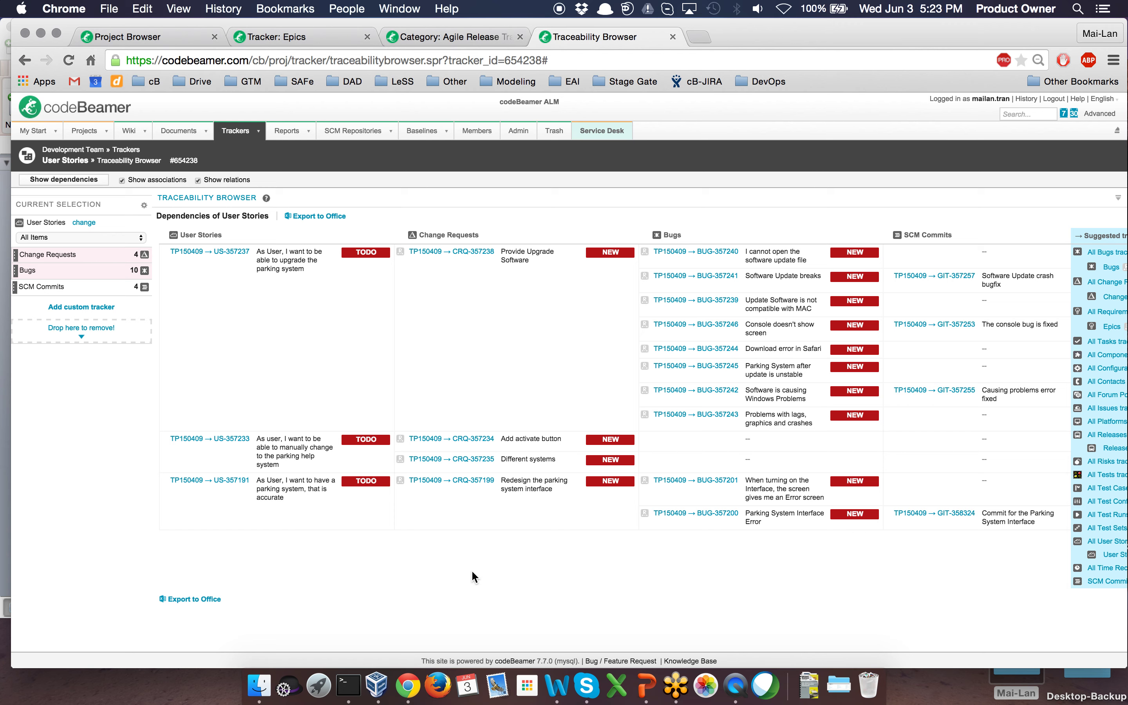
Step: Export the User Stories traceability table with the Excel export option
{"action": "left_click", "coordinate": [320, 217]}
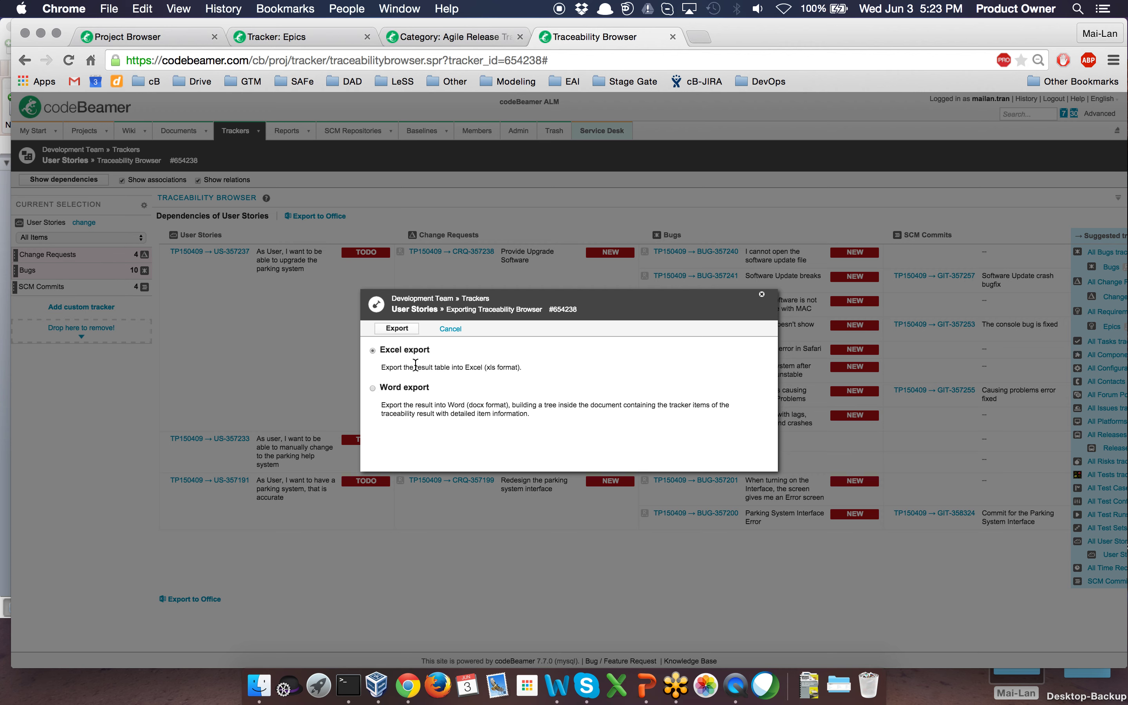
{"action": "left_click", "coordinate": [397, 329]}
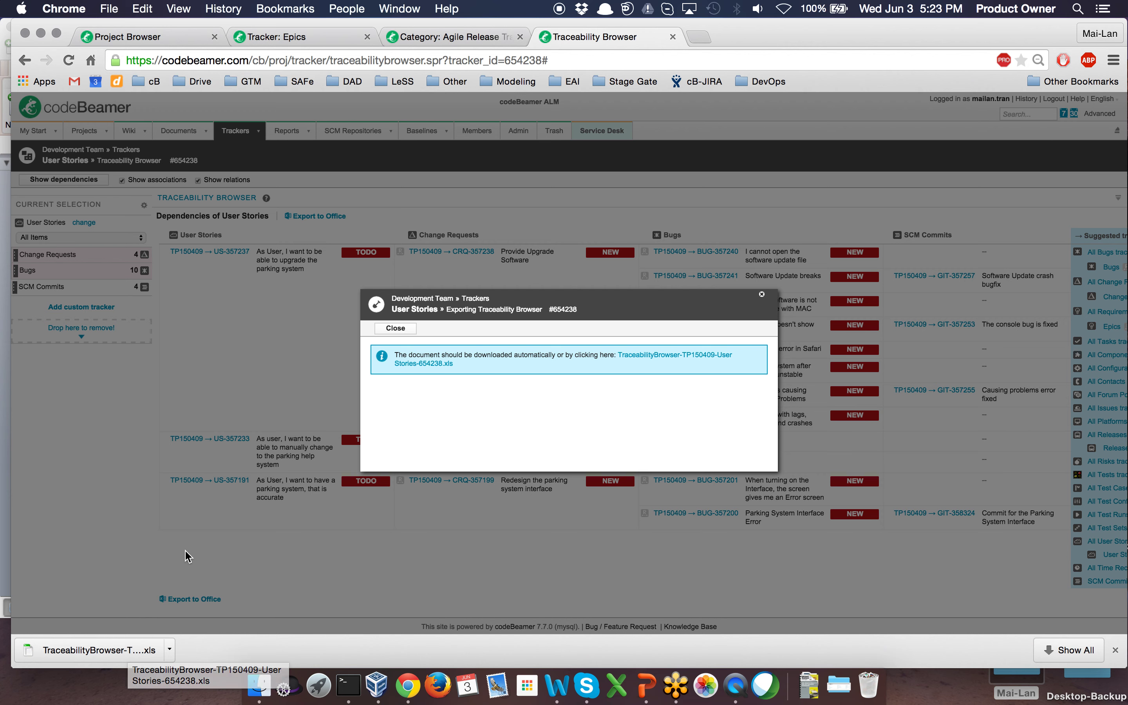
Step: Open the exported traceability workbook in Excel, review its columns from user stories to change sets, and close it
{"action": "left_click", "coordinate": [117, 648]}
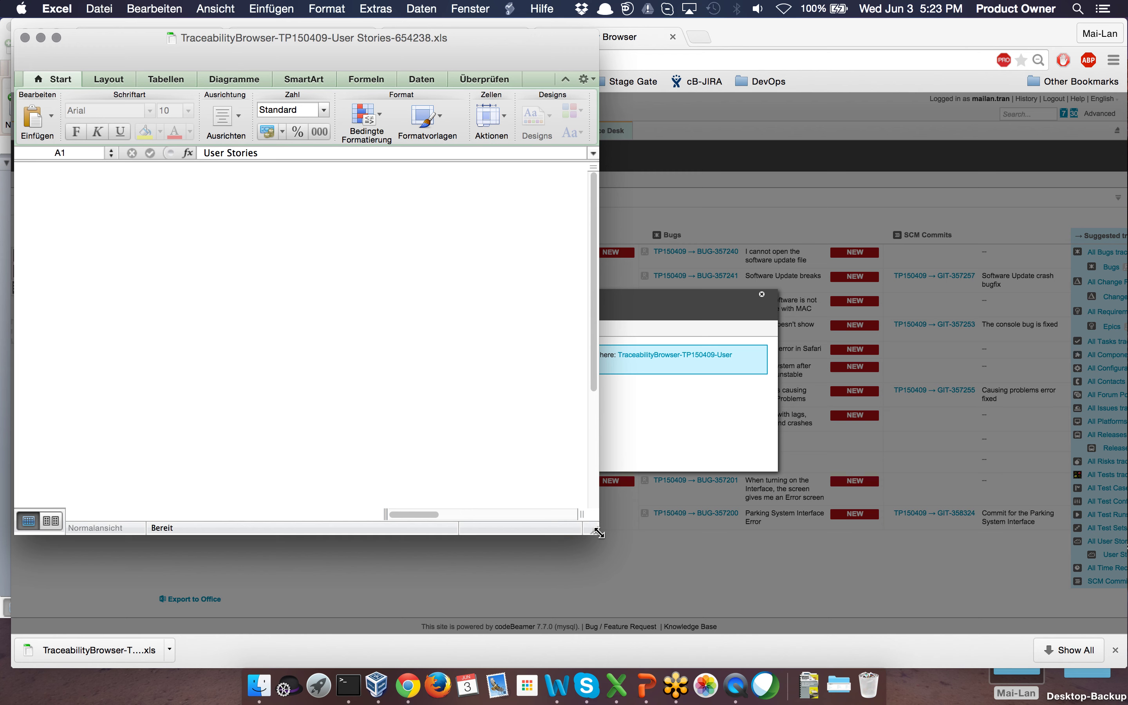
{"action": "left_click_drag", "start_coordinate": [599, 533], "coordinate": [1058, 638]}
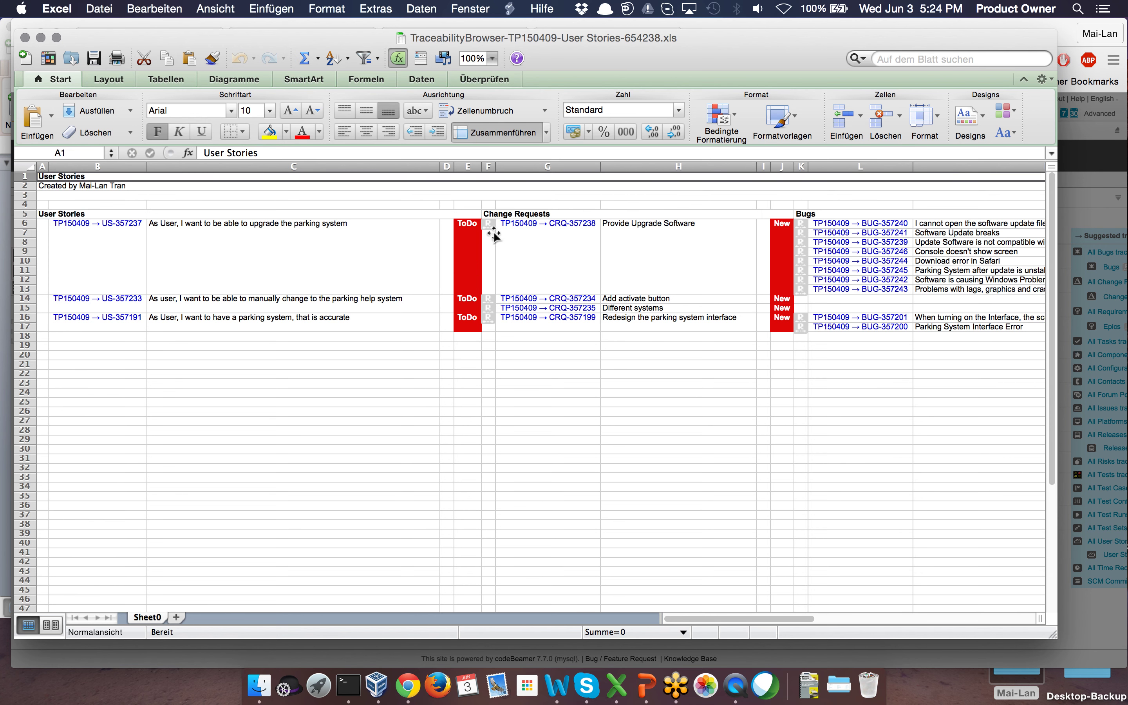
{"action": "scroll", "coordinate": [632, 273], "scroll_direction": "right", "scroll_amount": 3}
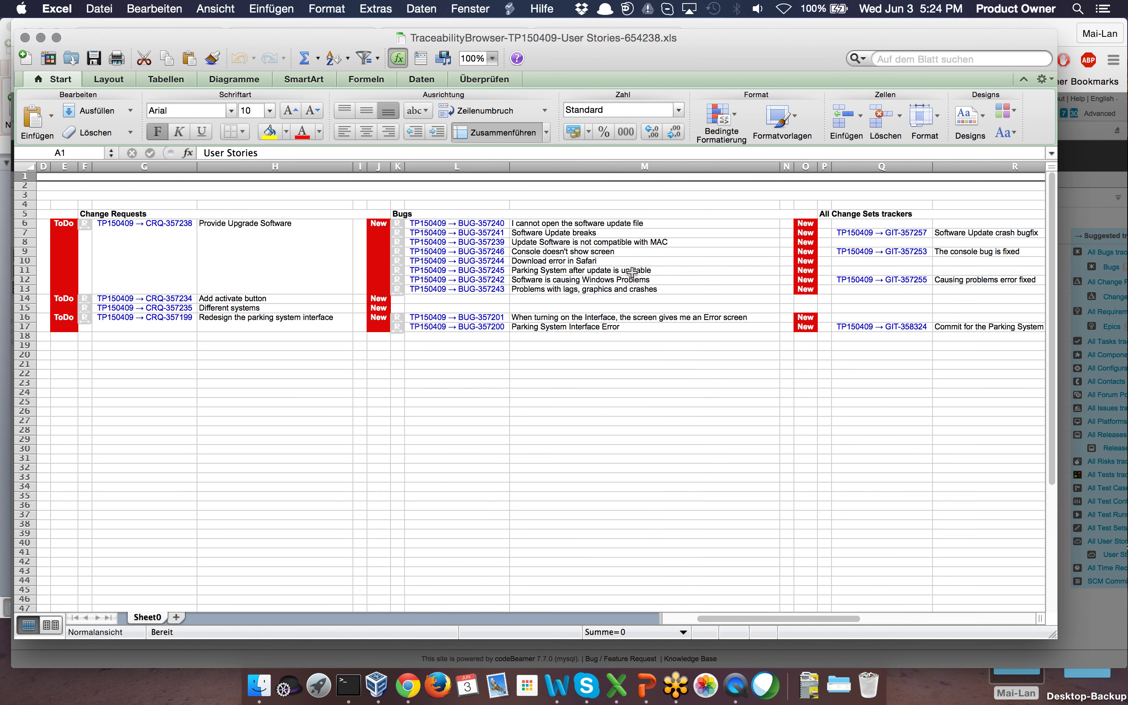
{"action": "scroll", "coordinate": [632, 273], "scroll_direction": "right", "scroll_amount": 10}
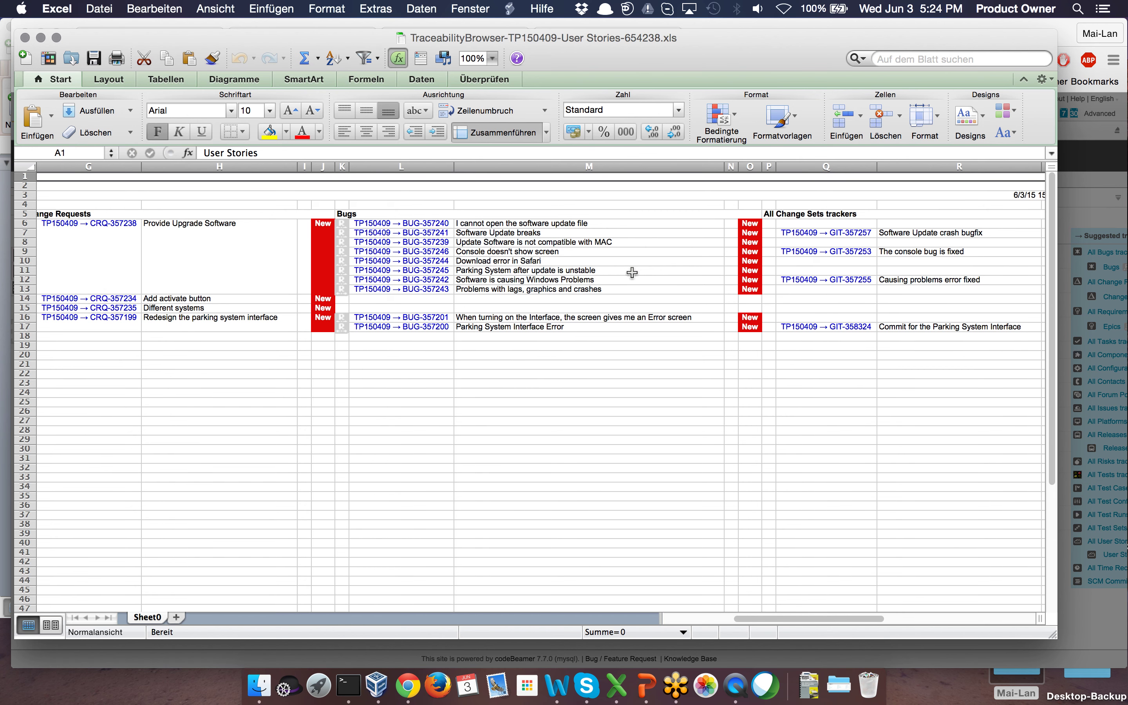
{"action": "left_click", "coordinate": [25, 37]}
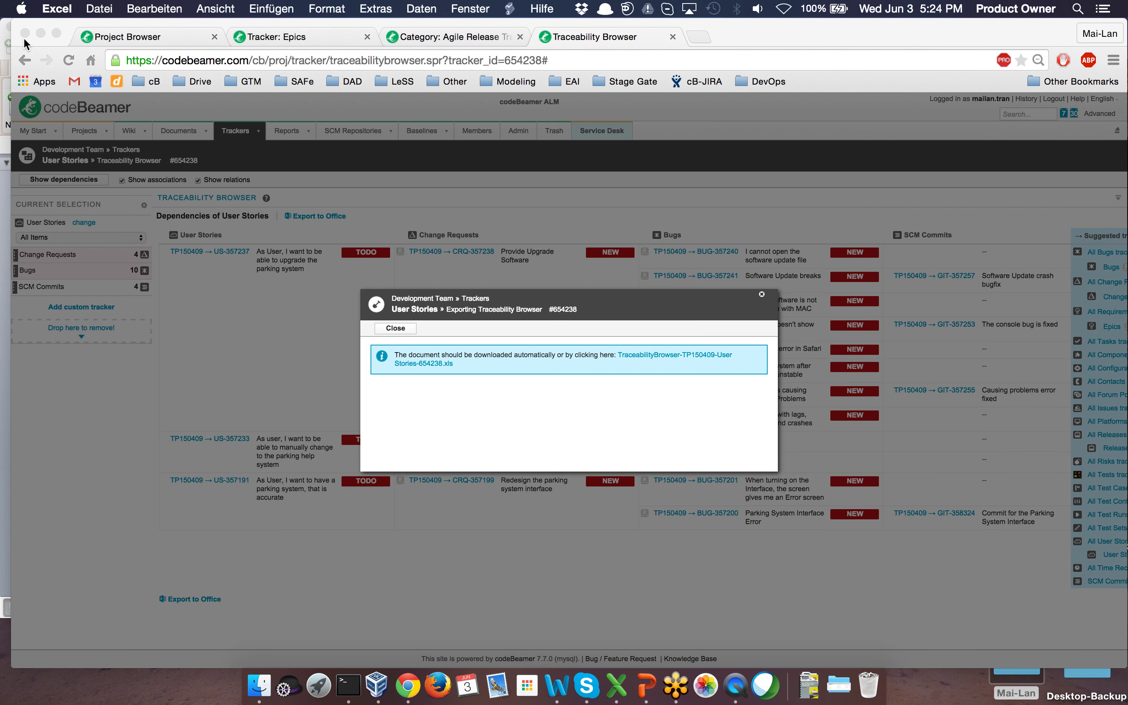
Step: Close the traceability export dialog and open the Development Team's baselines page at an enlarged page zoom
{"action": "left_click", "coordinate": [397, 328]}
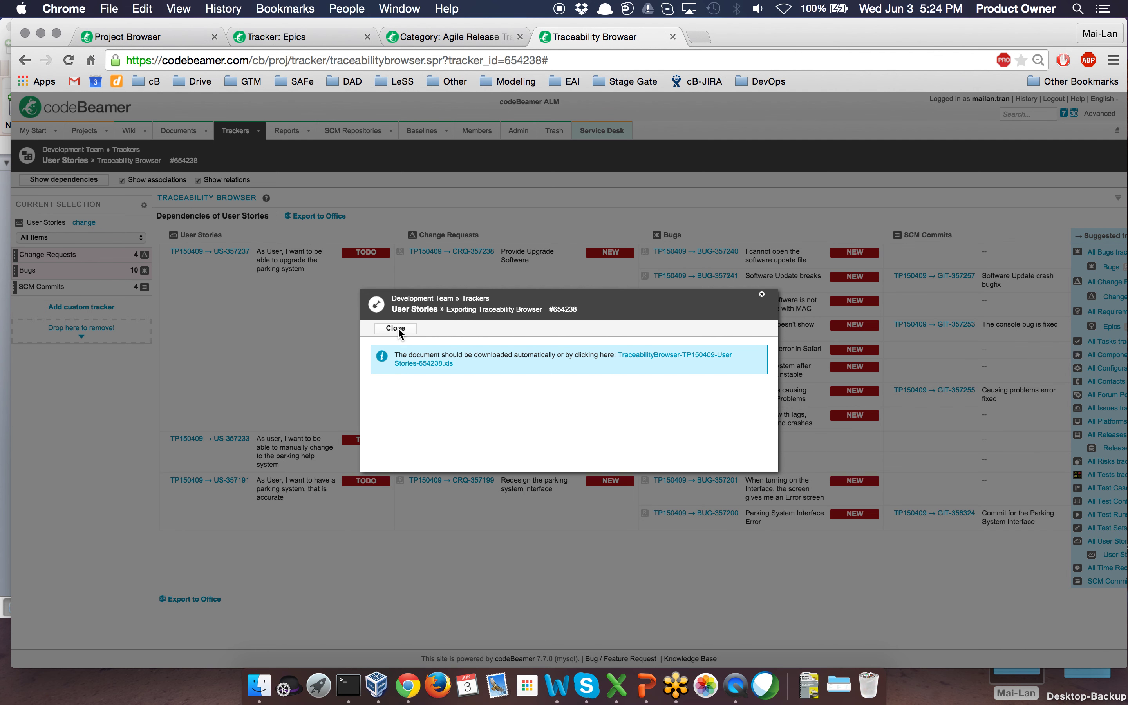
{"action": "left_click", "coordinate": [398, 328]}
{"action": "left_click", "coordinate": [413, 135]}
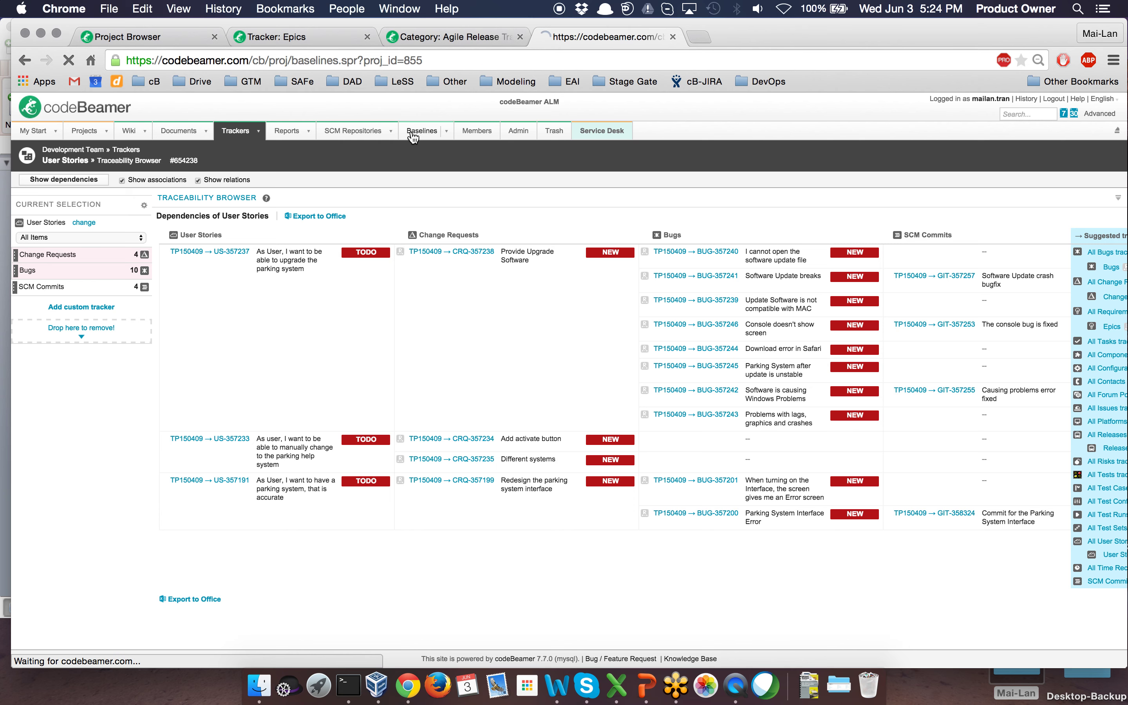
{"action": "key", "text": "super+equal"}
{"action": "key", "text": "super+equal"}
{"action": "key", "text": "super+equal"}
{"action": "key", "text": "super+equal"}
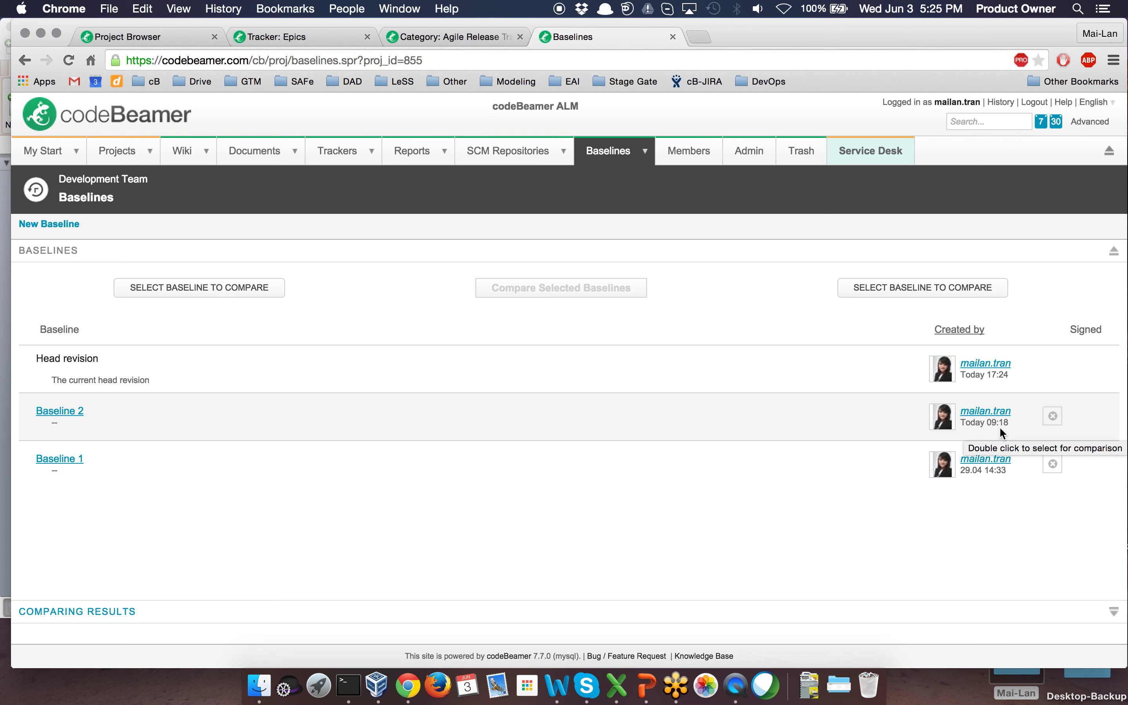
Step: Compare Baseline 1 with Baseline 2 of the Development Team project
{"action": "left_click", "coordinate": [177, 287]}
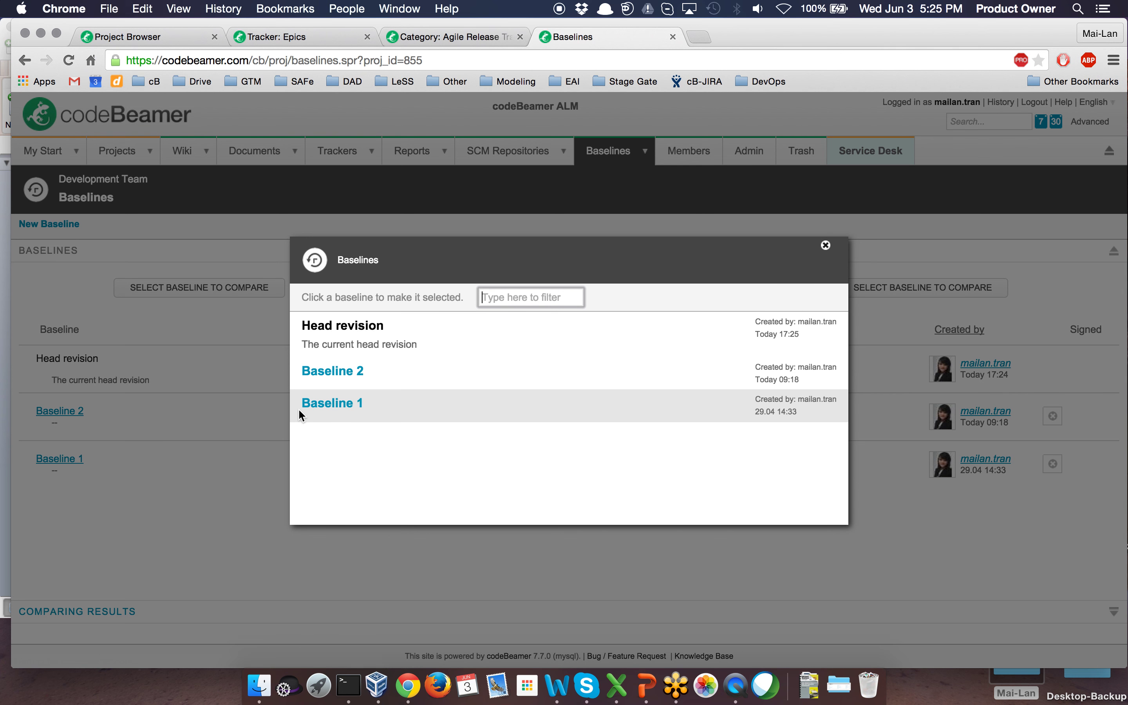
{"action": "left_click", "coordinate": [340, 410]}
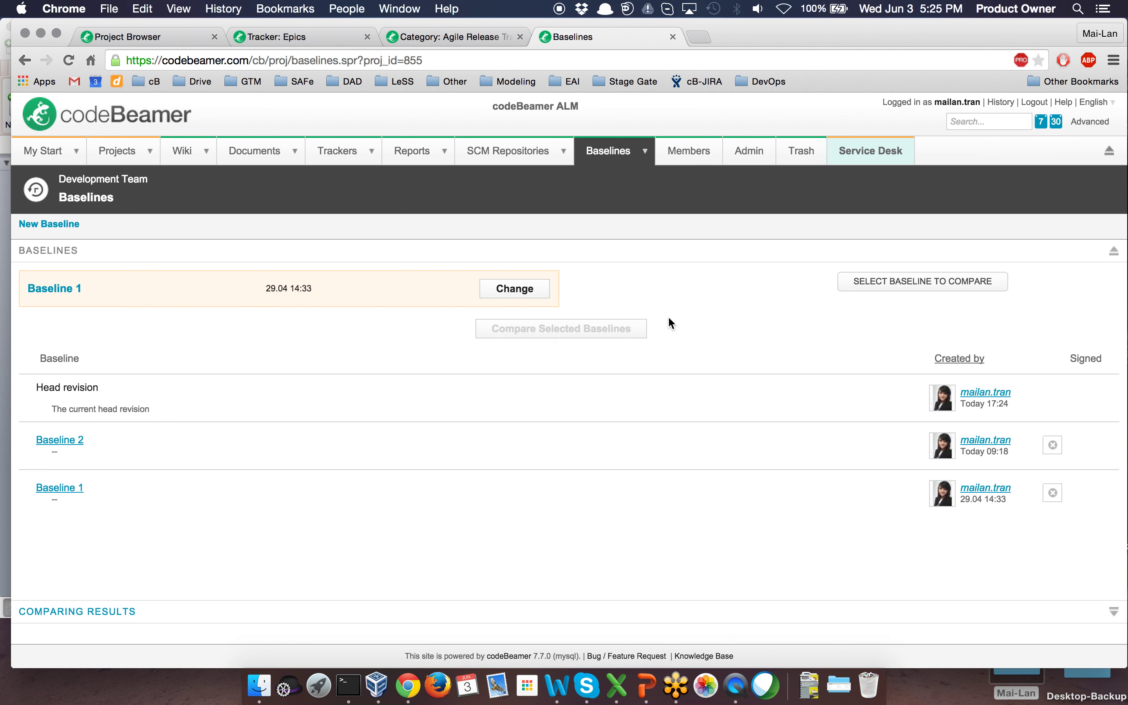
{"action": "left_click", "coordinate": [948, 286]}
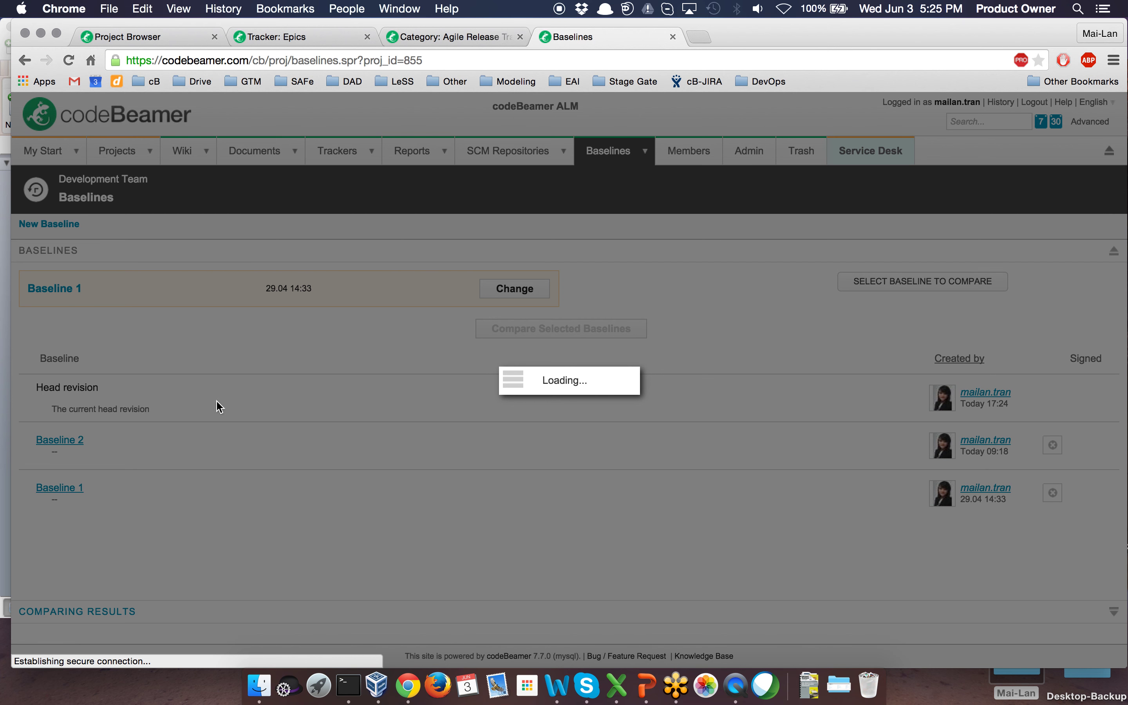
{"action": "left_click", "coordinate": [339, 375]}
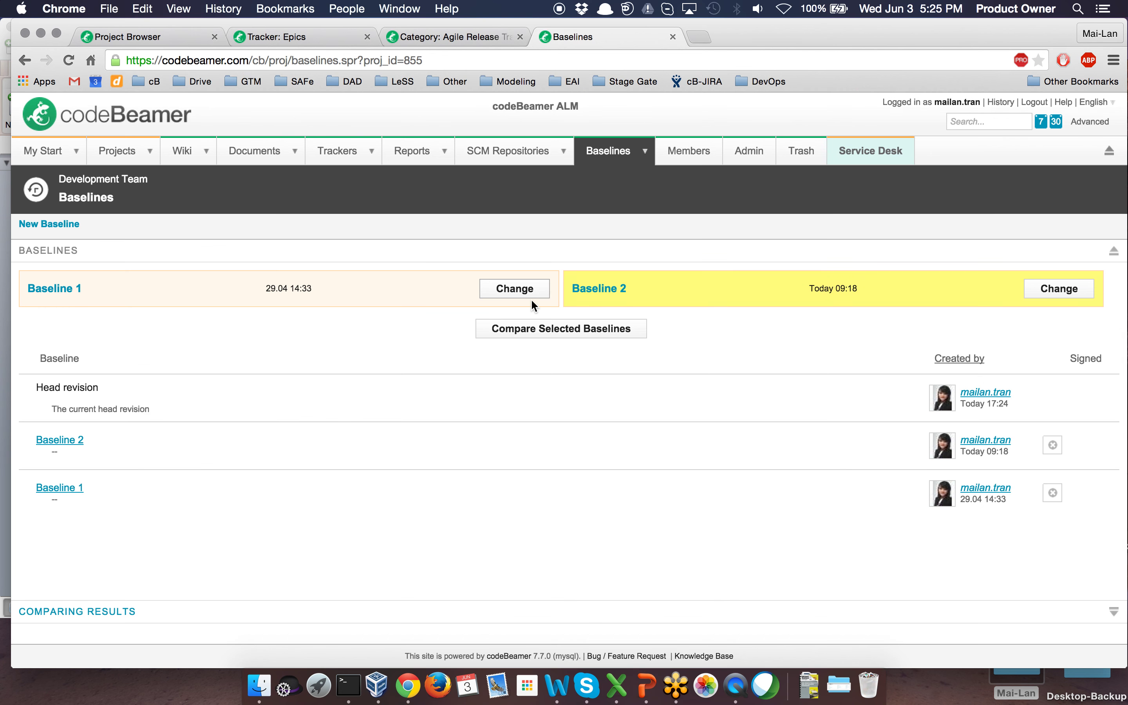
{"action": "left_click", "coordinate": [543, 323]}
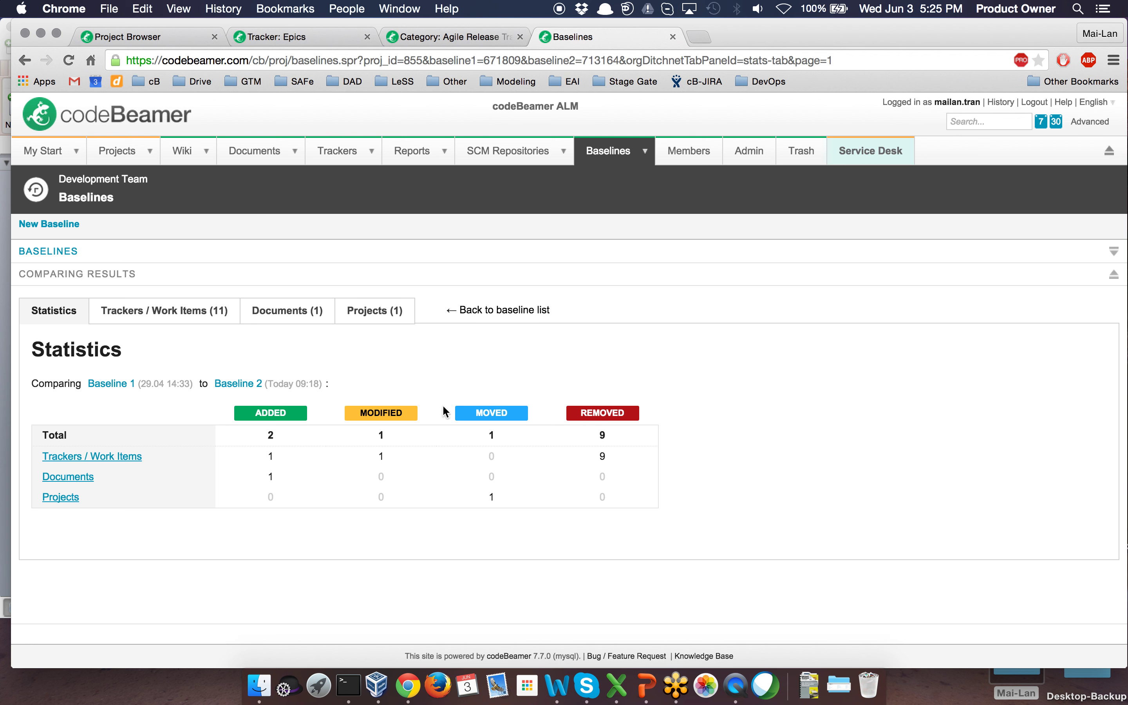
Step: Review the tracker and work item differences between the baselines, inspect the field changes in the Releases diff, and close it
{"action": "left_click", "coordinate": [191, 316]}
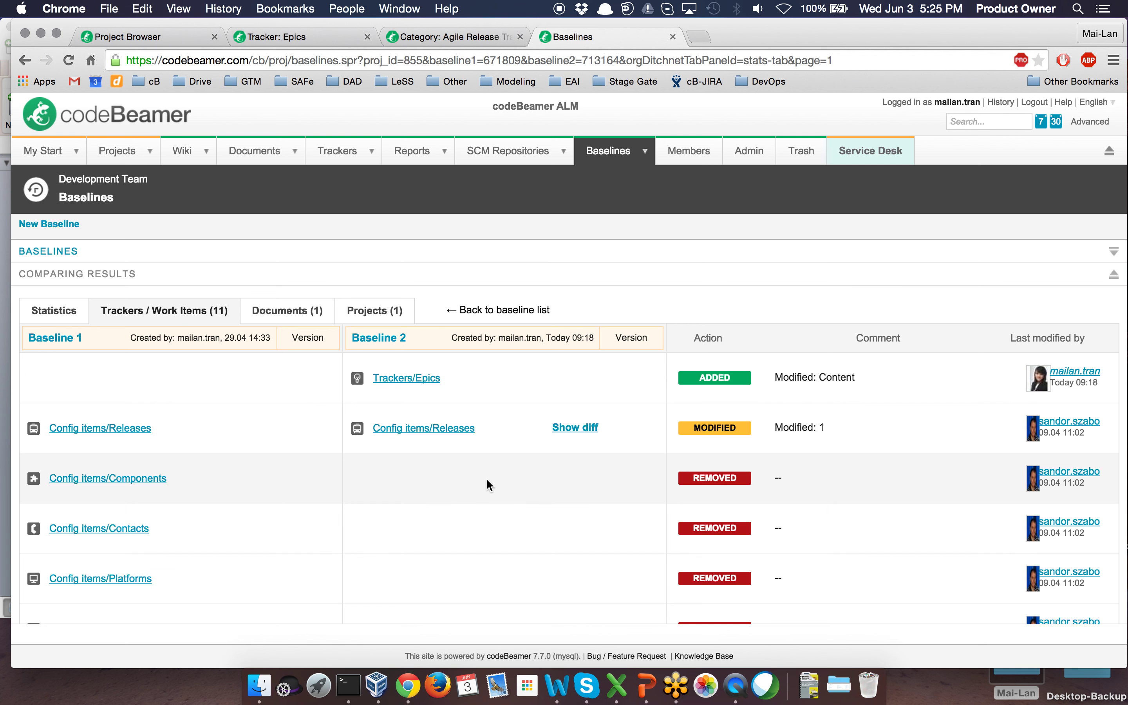
{"action": "scroll", "coordinate": [487, 478], "scroll_direction": "down", "scroll_amount": 4}
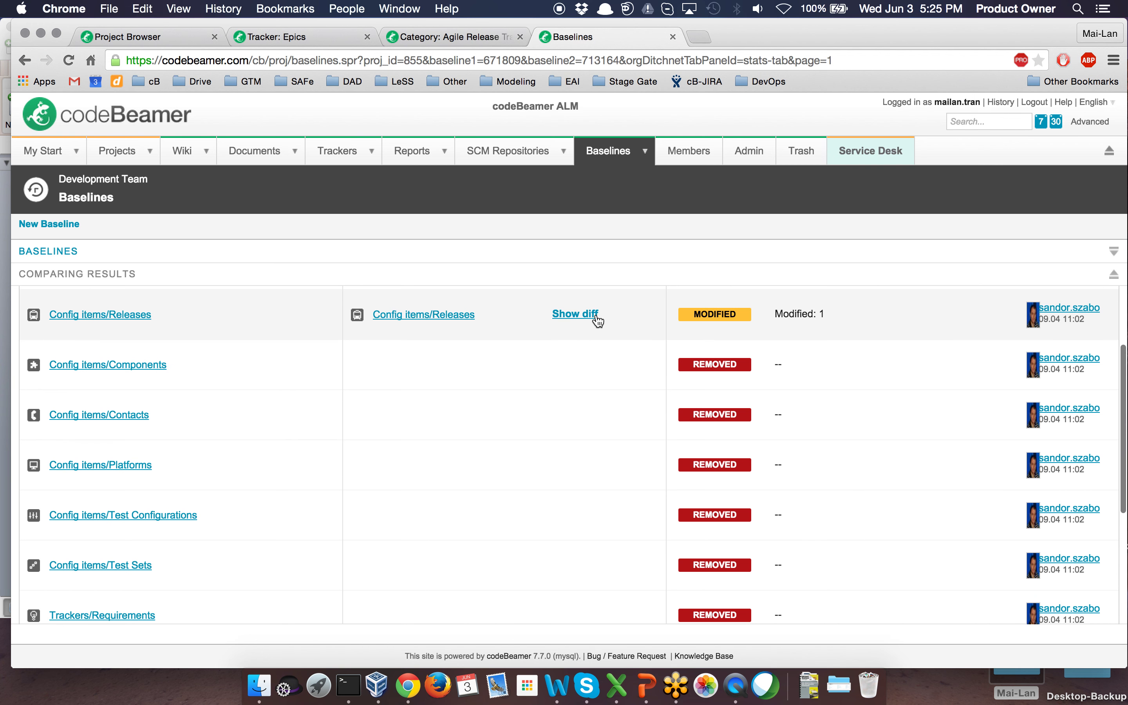
{"action": "left_click", "coordinate": [586, 317]}
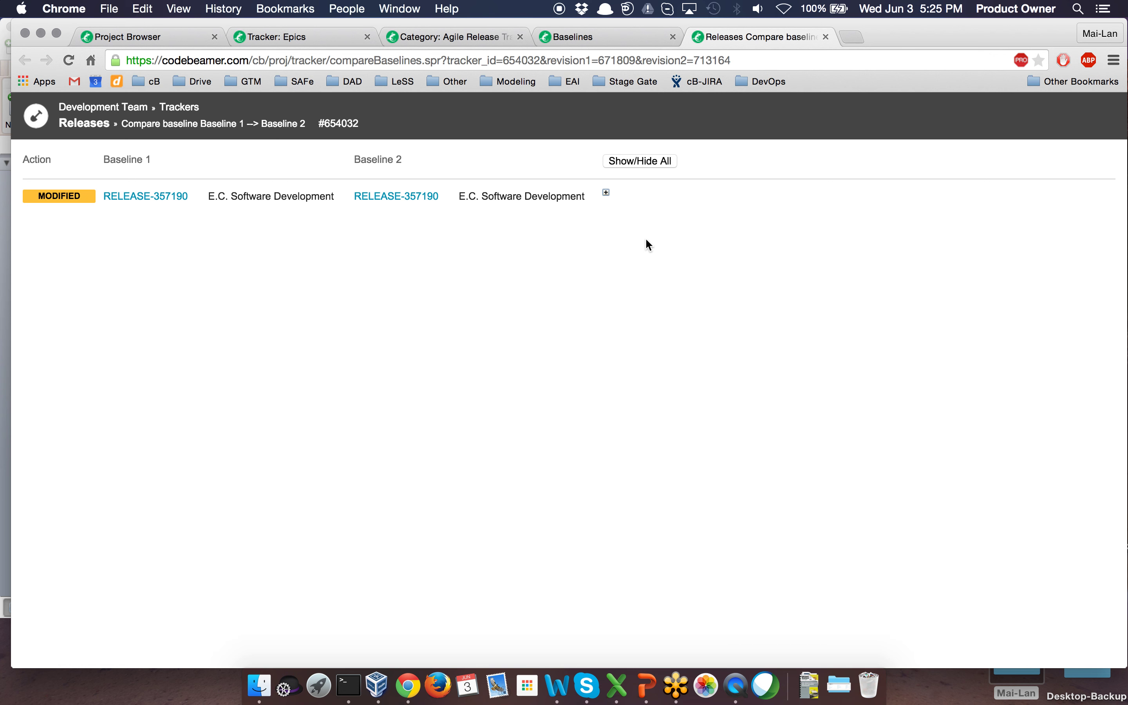
{"action": "left_click", "coordinate": [606, 196]}
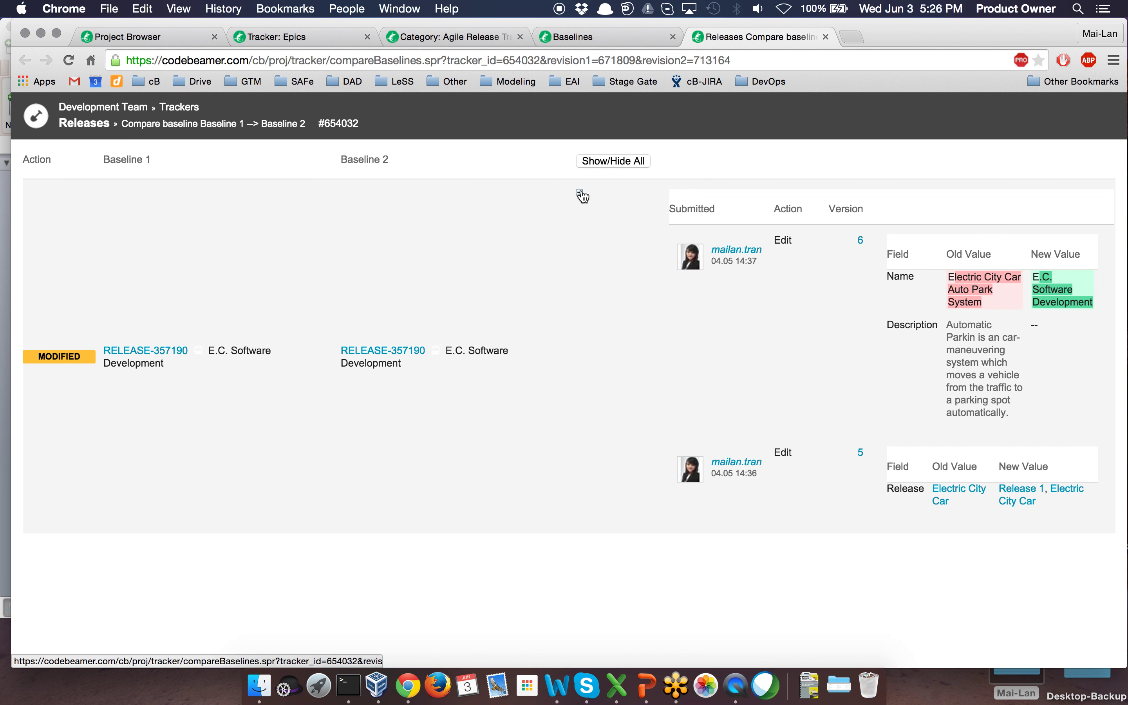
{"action": "left_click", "coordinate": [580, 194]}
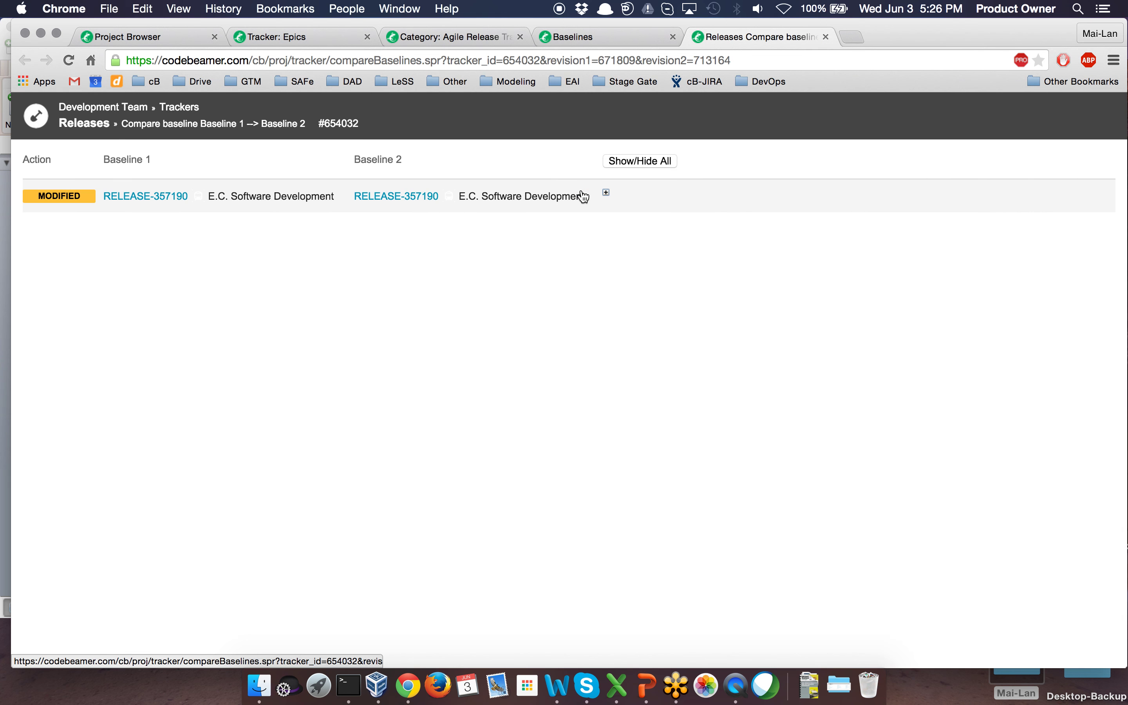
{"action": "left_click", "coordinate": [826, 37]}
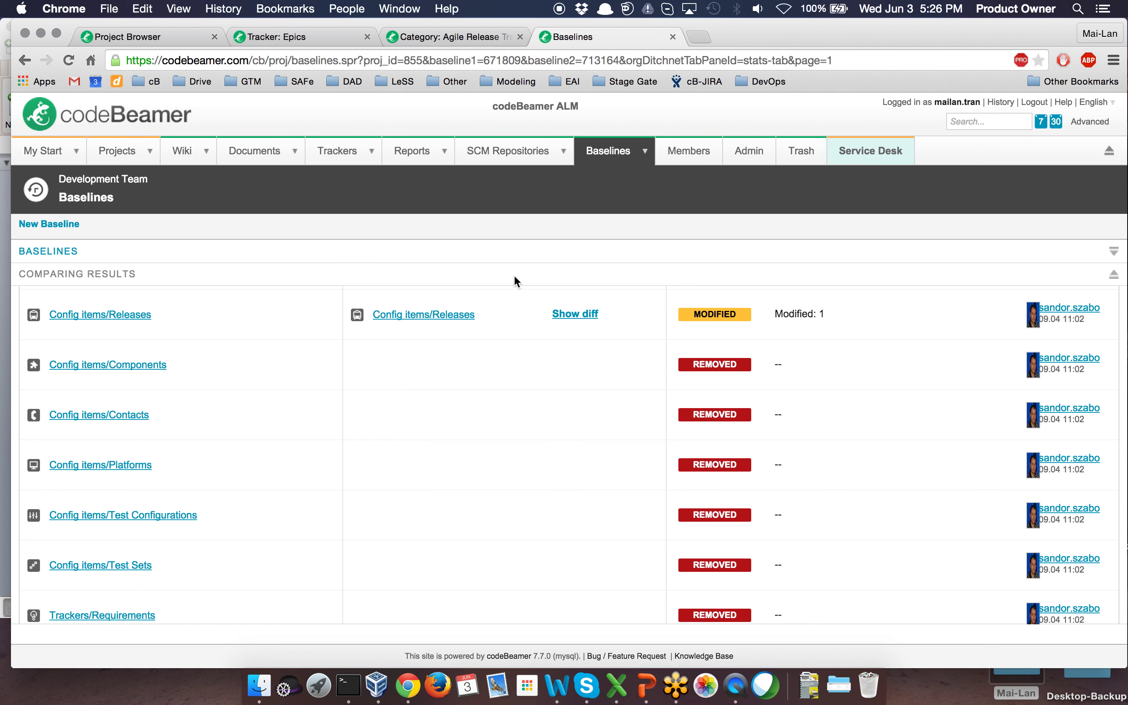
Step: Return to the baseline list, open Baseline 1 and view the project's trackers as they were in that baseline
{"action": "left_click", "coordinate": [616, 158]}
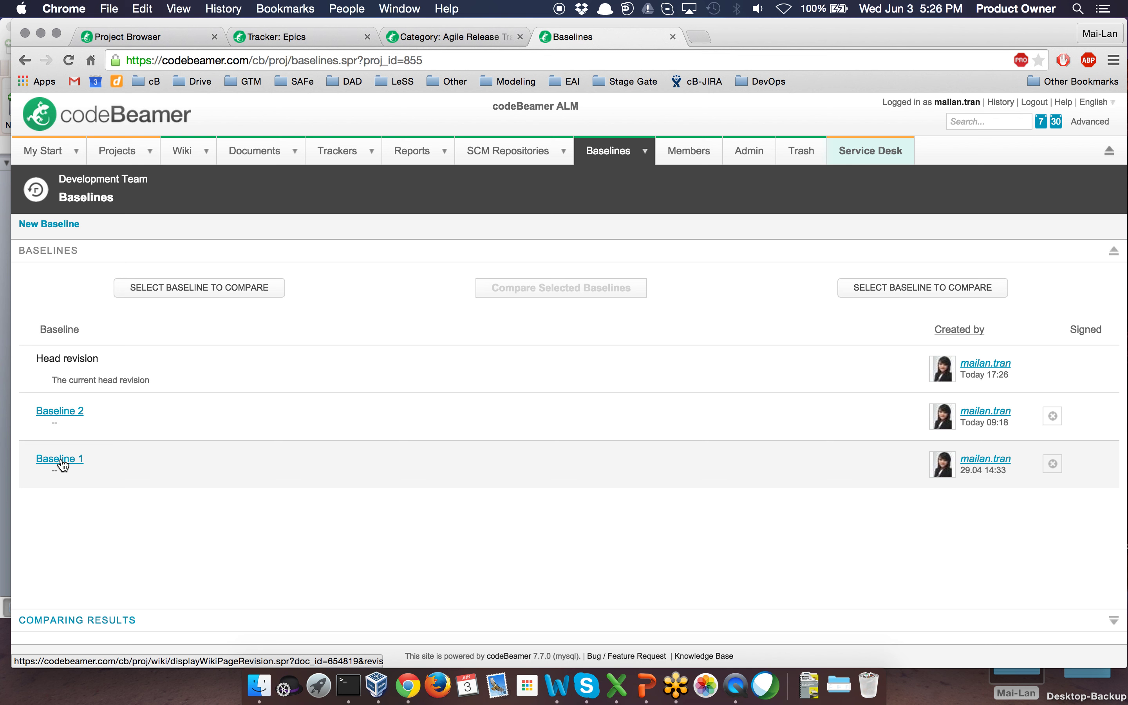
{"action": "left_click", "coordinate": [63, 463]}
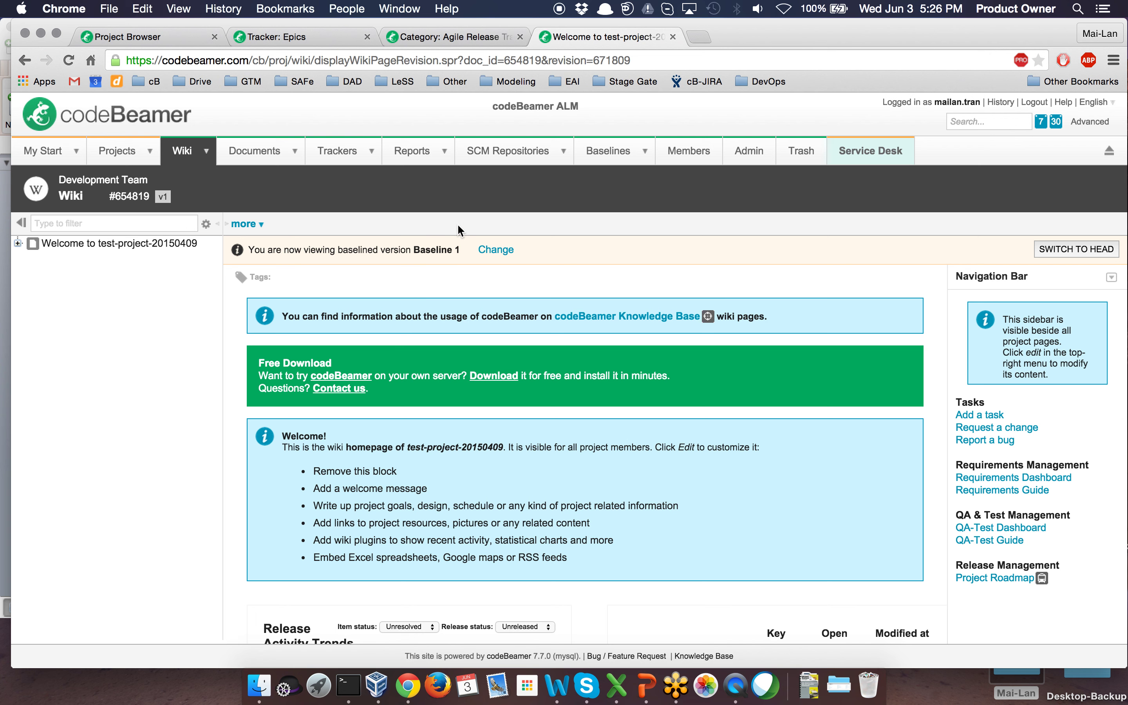
{"action": "left_click", "coordinate": [344, 155]}
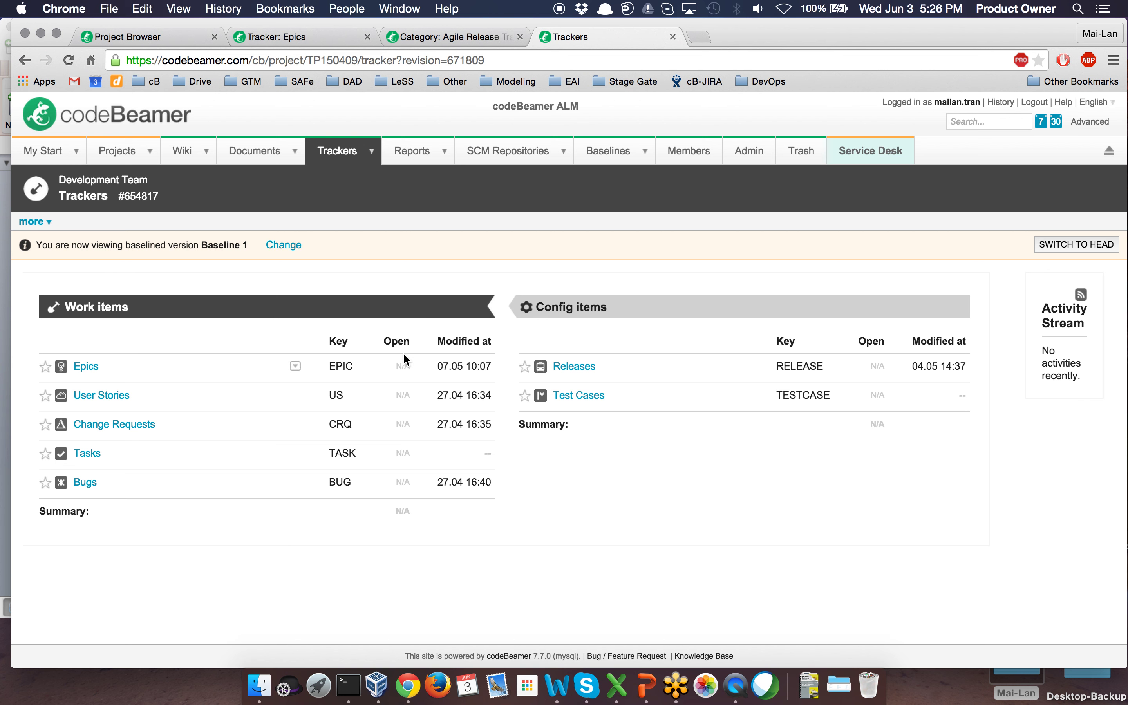
Step: Switch to the Demand and Portfolio Management slideshow in PowerPoint and advance from the Live demo slide to the workshop dates slide
{"action": "key", "text": "ctrl+Up"}
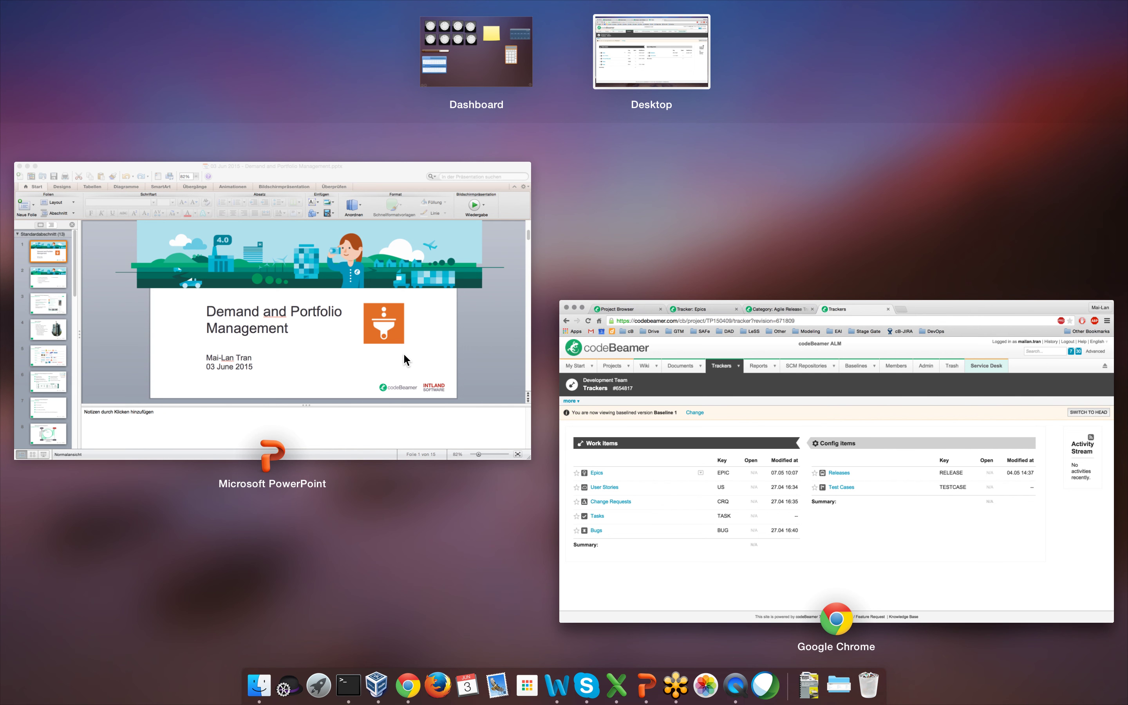
{"action": "left_click", "coordinate": [317, 309]}
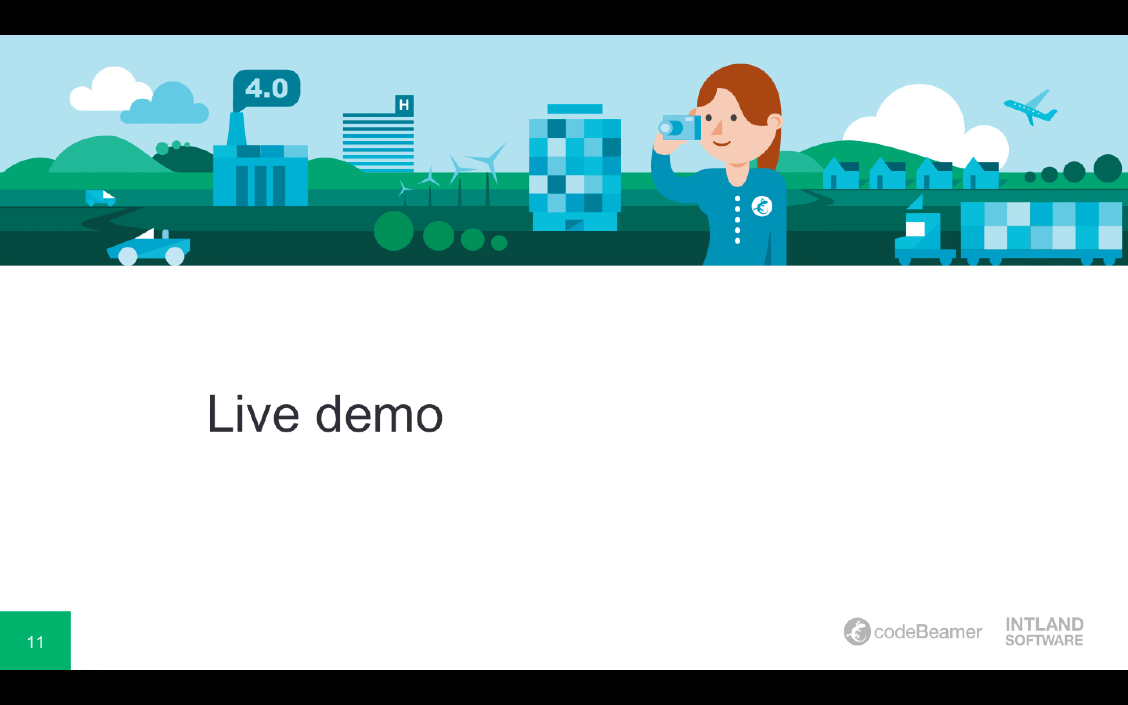
{"action": "key", "text": "Right"}
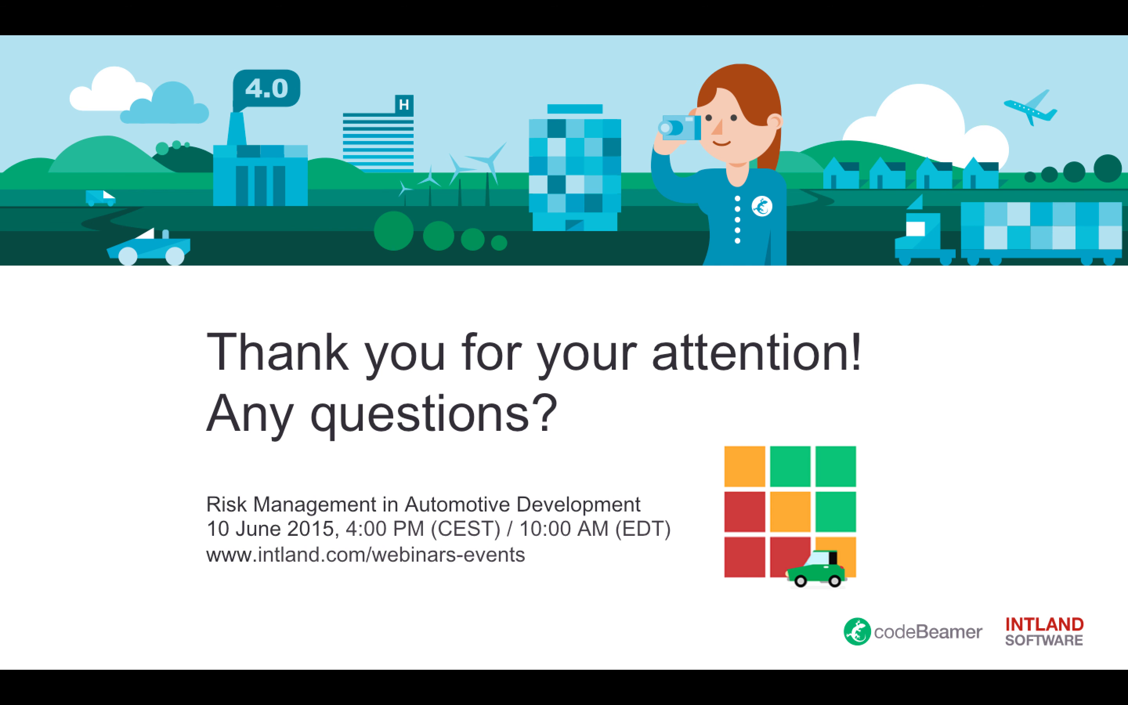
{"action": "key", "text": "Right"}
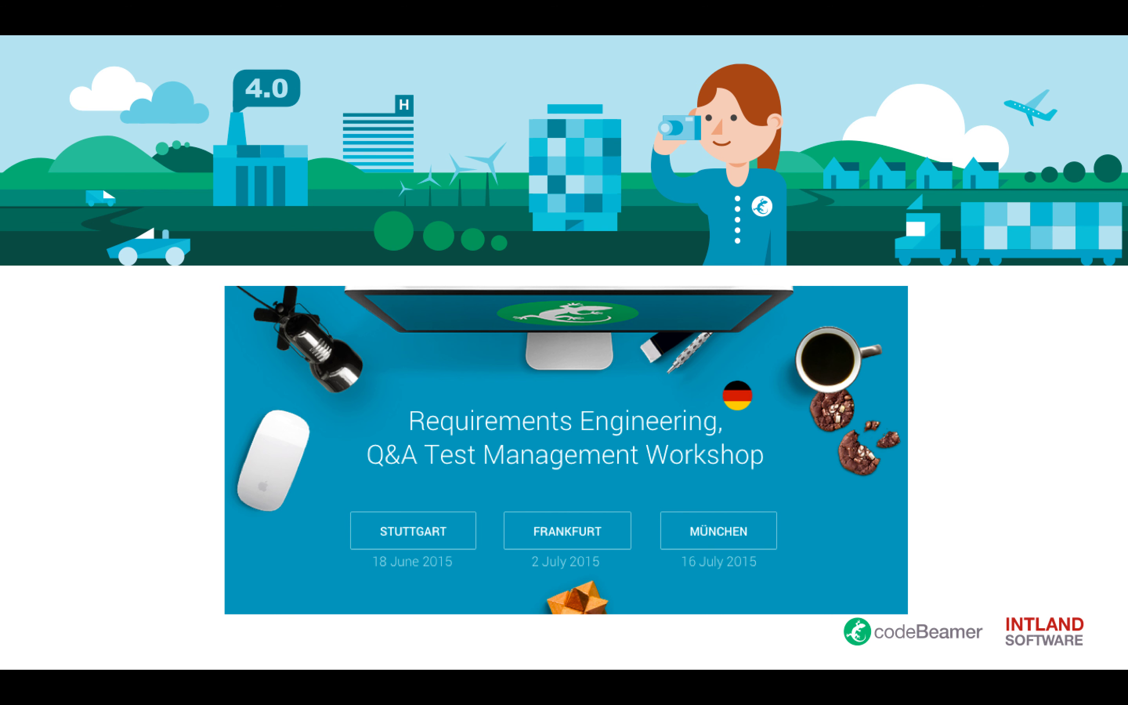